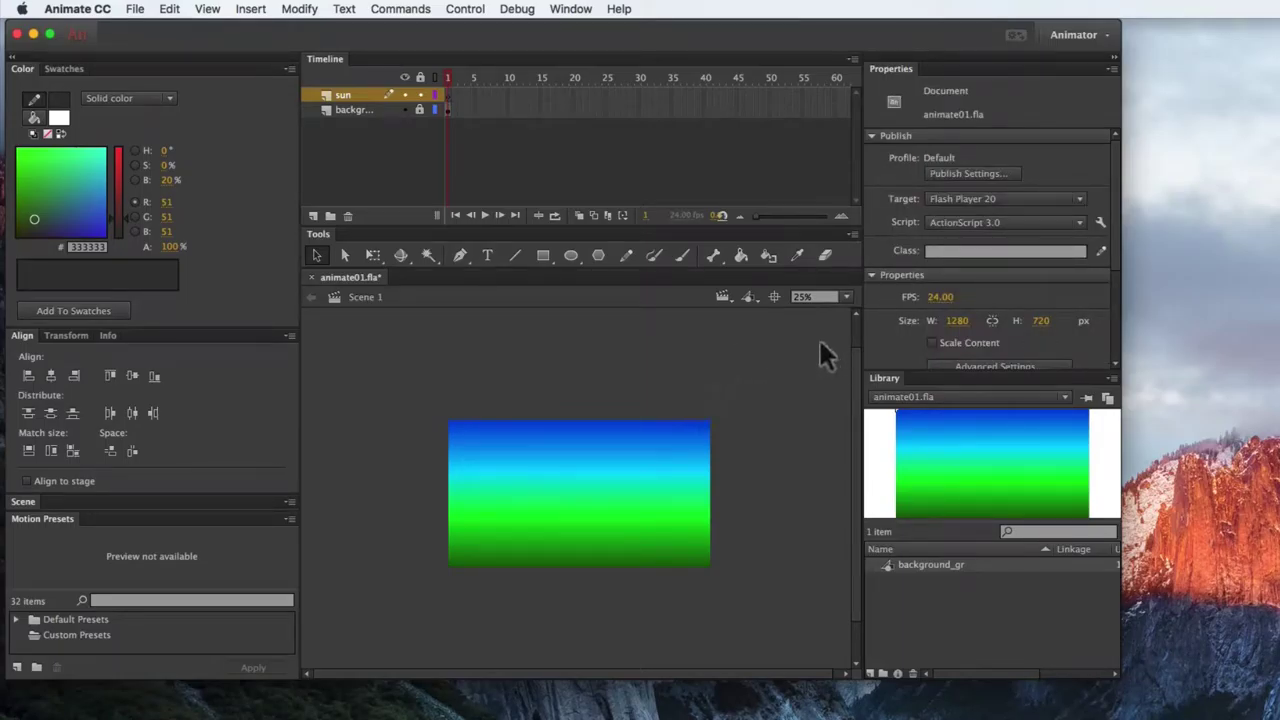
Step: Draw a circle in the upper-right sky for the sun and select it
{"action": "left_click", "coordinate": [571, 255]}
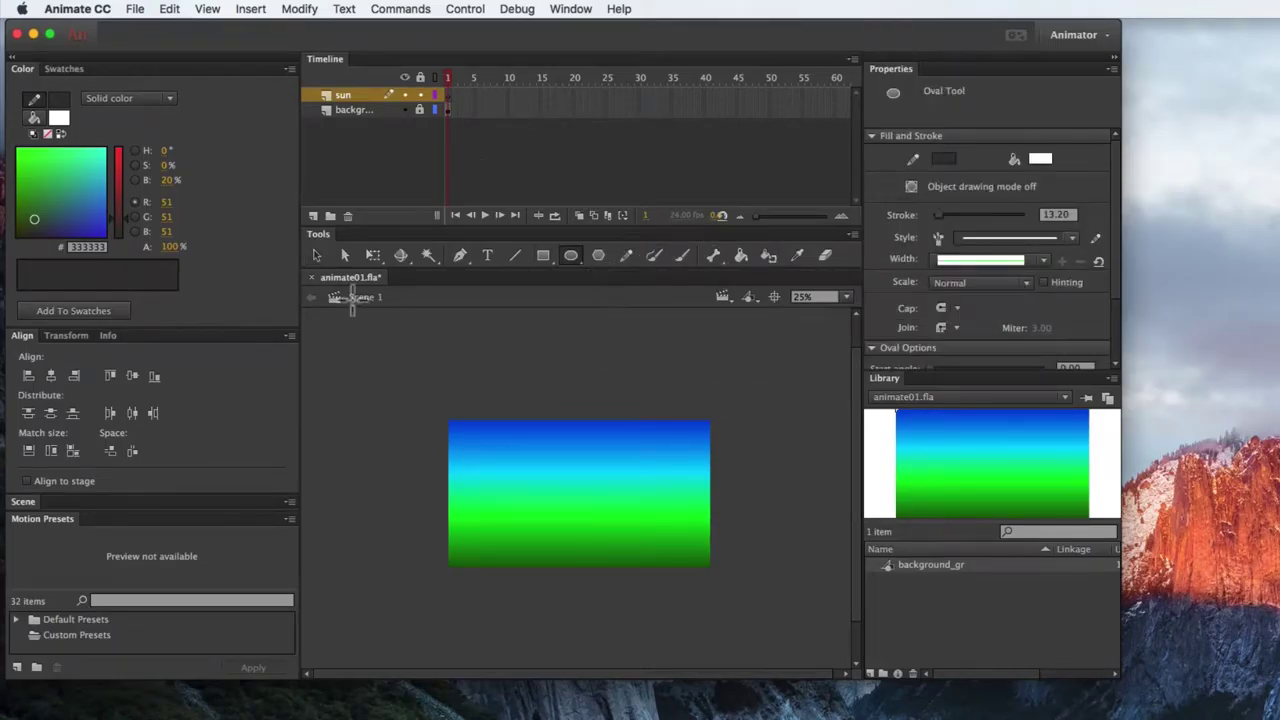
{"action": "left_click_drag", "start_coordinate": [630, 434], "coordinate": [672, 478]}
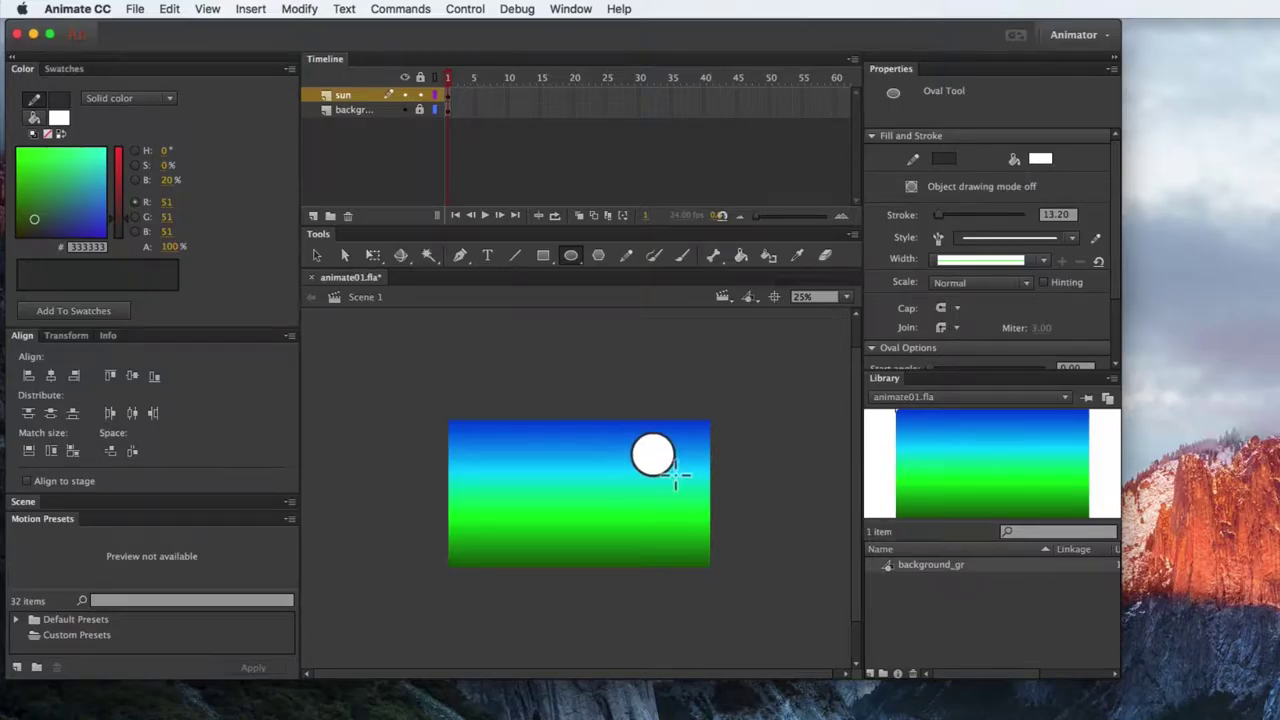
{"action": "left_click", "coordinate": [318, 256]}
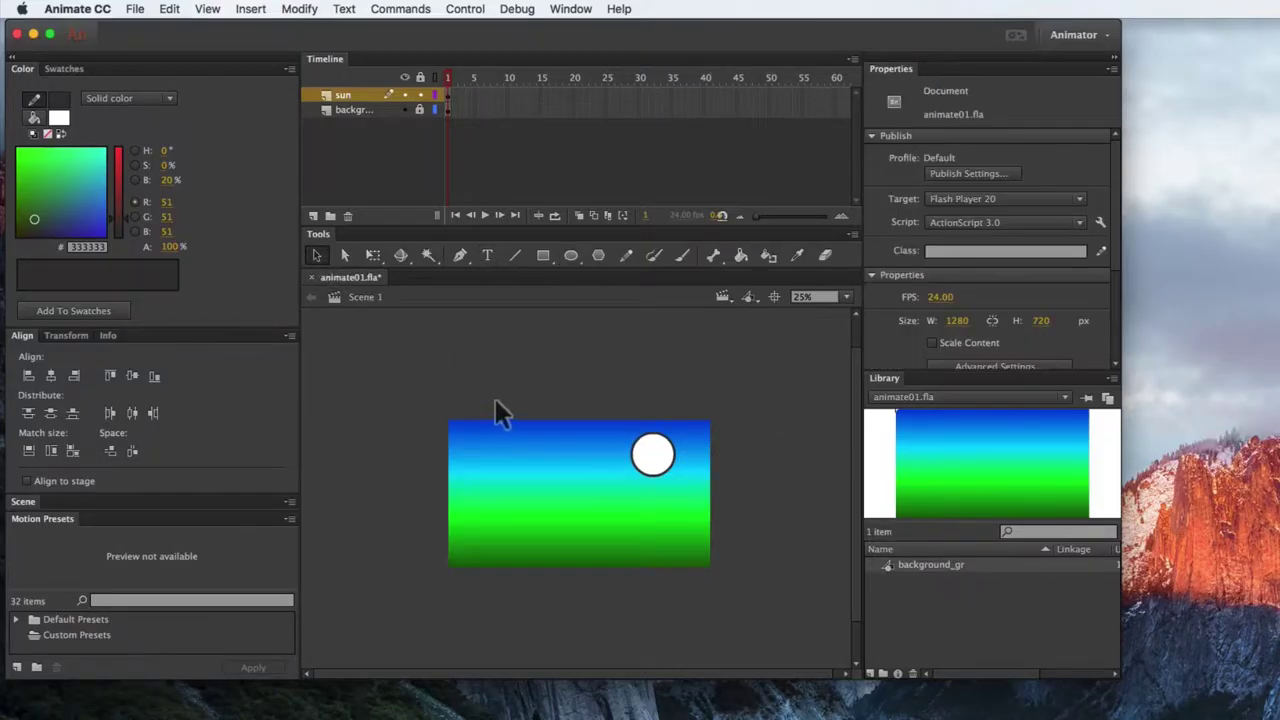
{"action": "left_click_drag", "start_coordinate": [617, 416], "coordinate": [712, 514]}
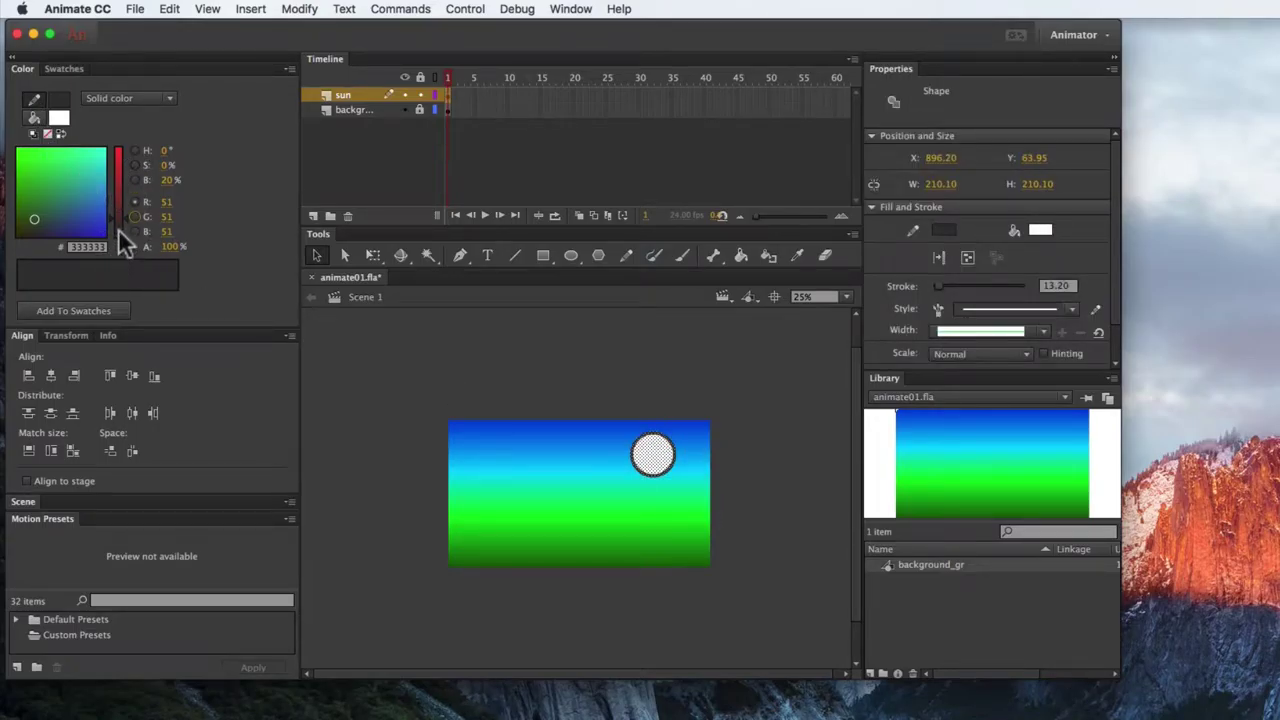
Step: Give the sun a bright yellow #FFFF33 fill and remove its outline
{"action": "left_click_drag", "start_coordinate": [126, 215], "coordinate": [123, 162]}
{"action": "left_click_drag", "start_coordinate": [36, 165], "coordinate": [31, 163]}
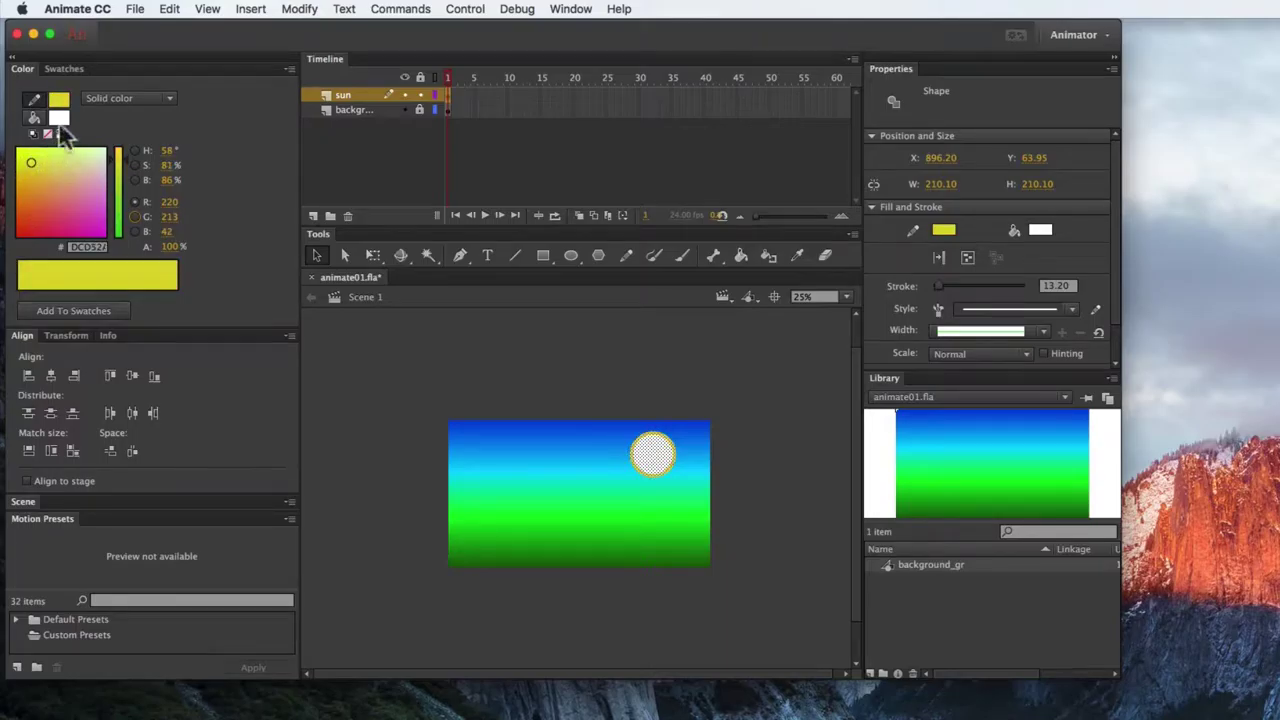
{"action": "left_click", "coordinate": [59, 118]}
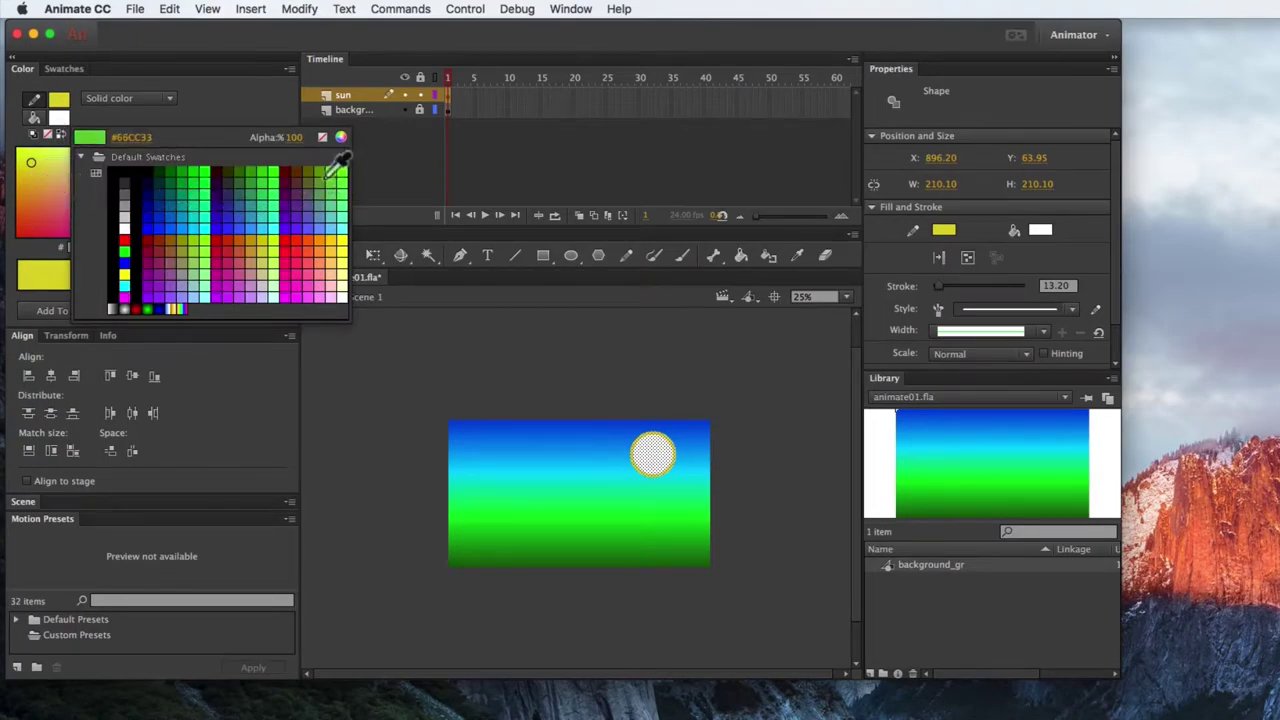
{"action": "left_click", "coordinate": [338, 250]}
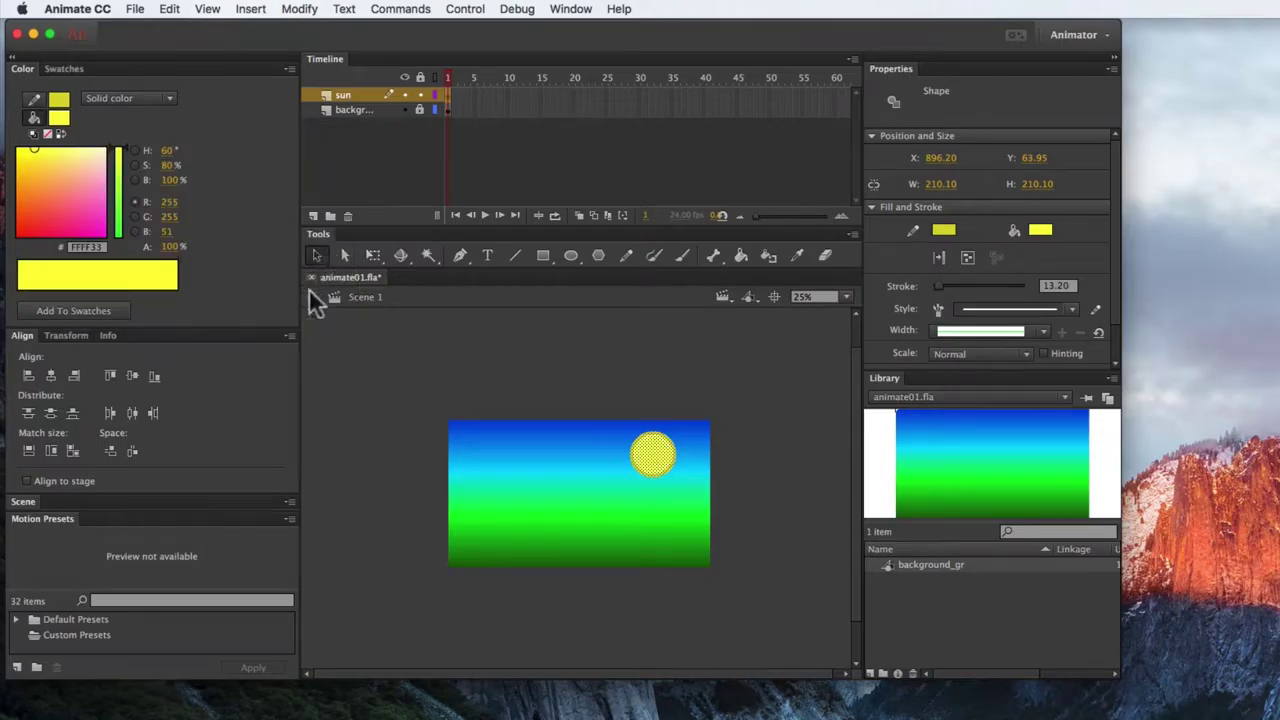
{"action": "left_click", "coordinate": [59, 118]}
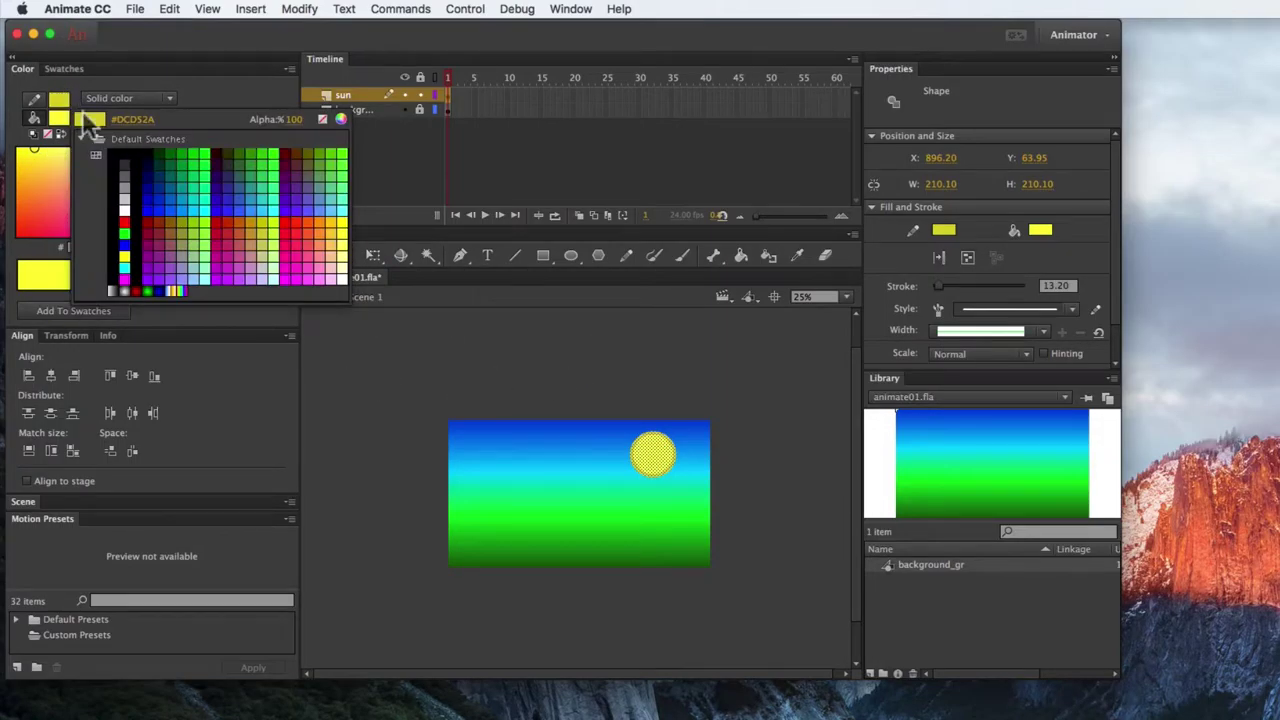
{"action": "left_click", "coordinate": [322, 119]}
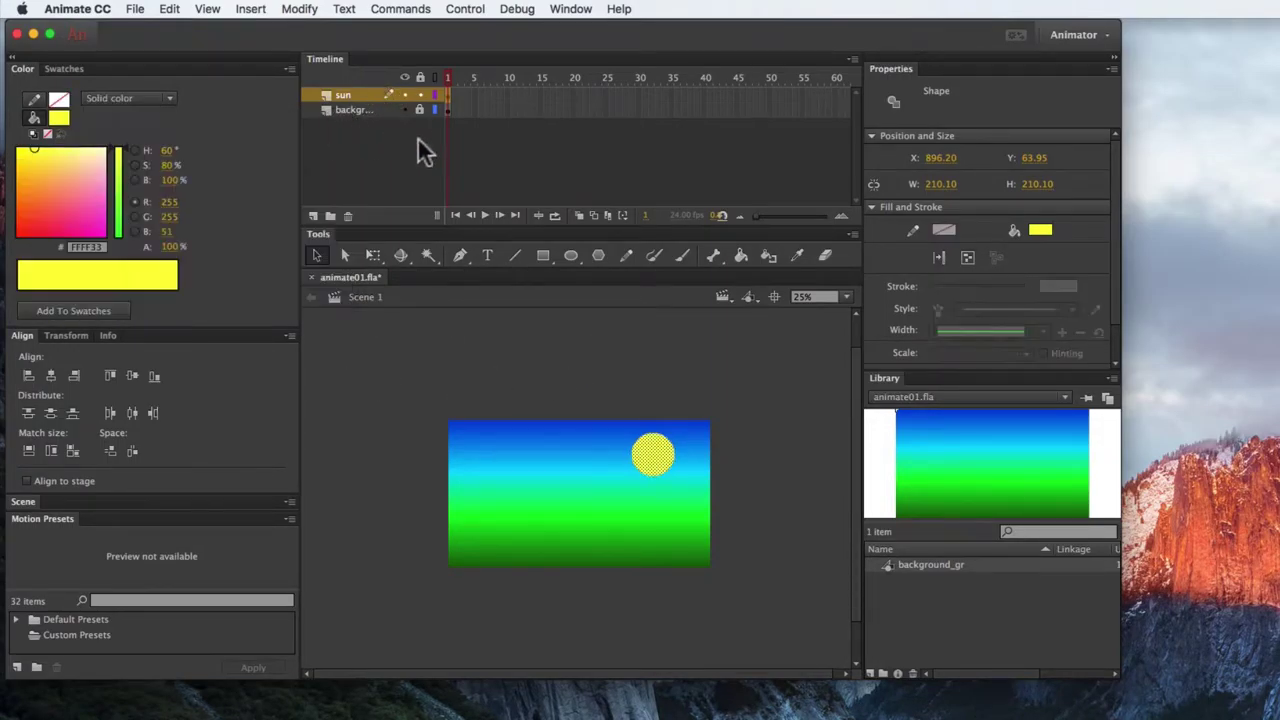
{"action": "left_click", "coordinate": [725, 350]}
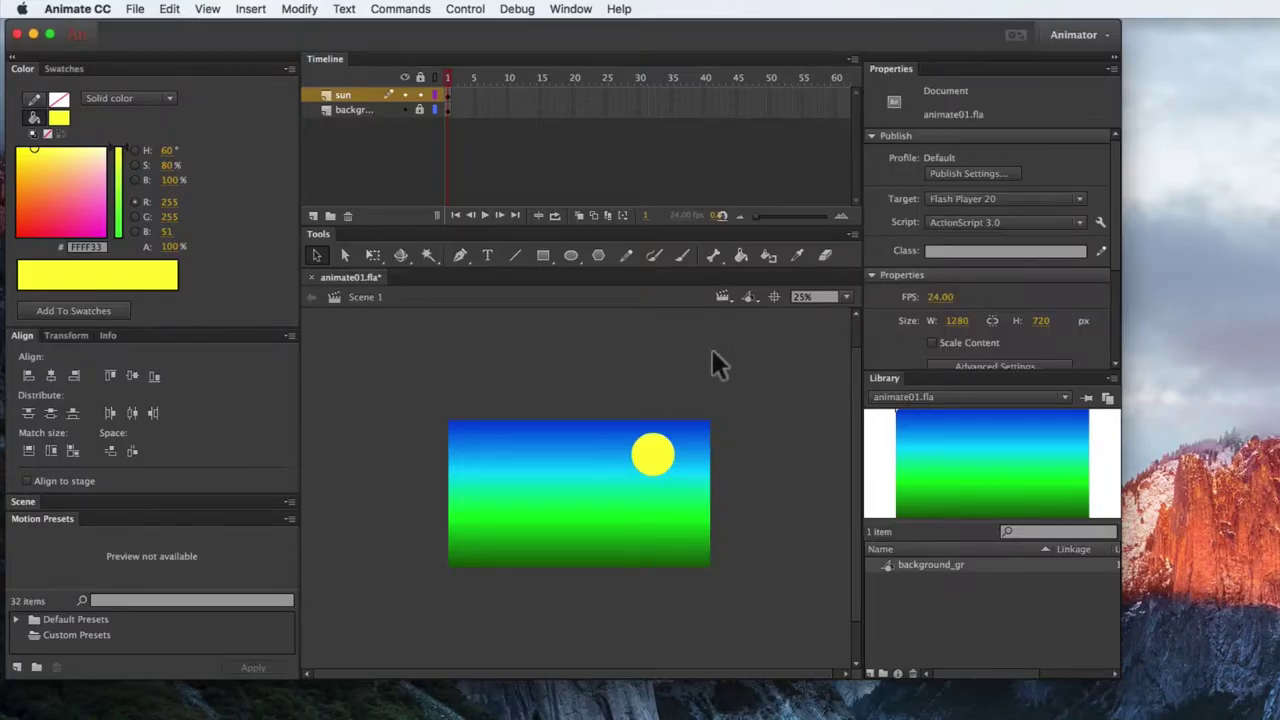
Step: Draw three freehand pencil rays from the sun toward the grass
{"action": "left_click", "coordinate": [516, 262]}
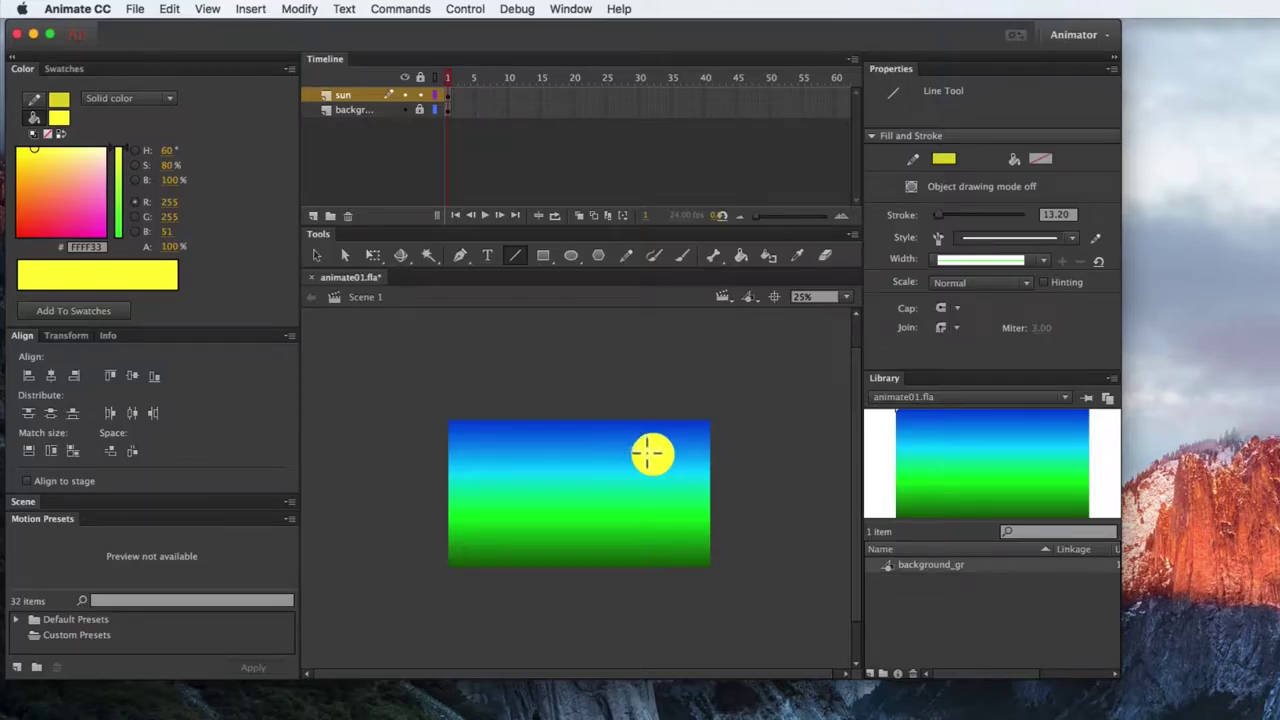
{"action": "left_click", "coordinate": [626, 256]}
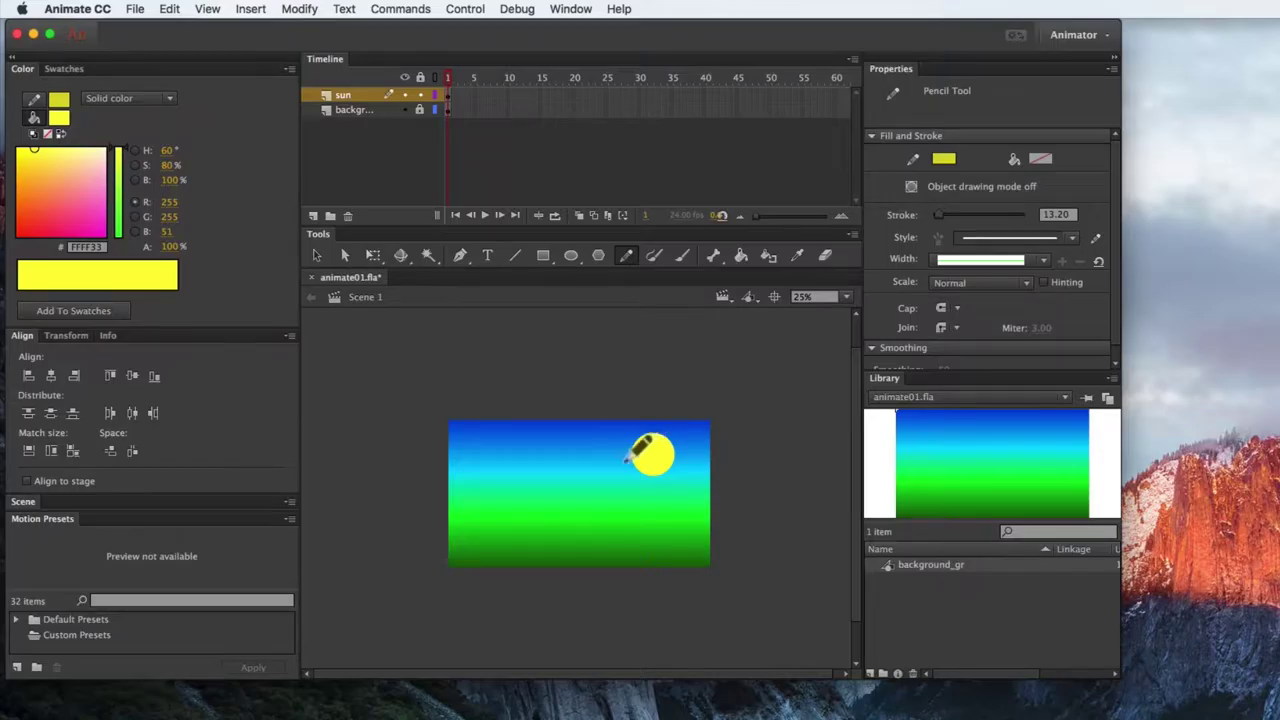
{"action": "left_click_drag", "start_coordinate": [640, 458], "coordinate": [492, 505]}
{"action": "left_click_drag", "start_coordinate": [625, 485], "coordinate": [533, 542]}
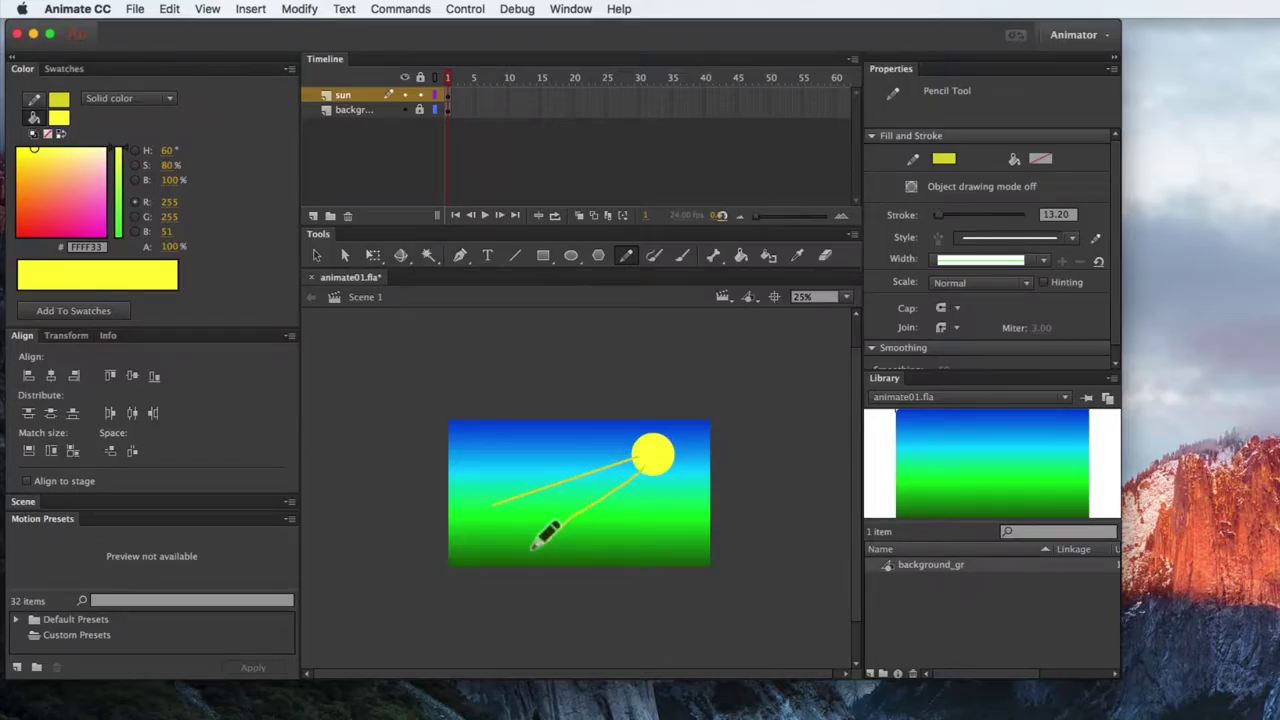
{"action": "left_click_drag", "start_coordinate": [652, 466], "coordinate": [570, 550]}
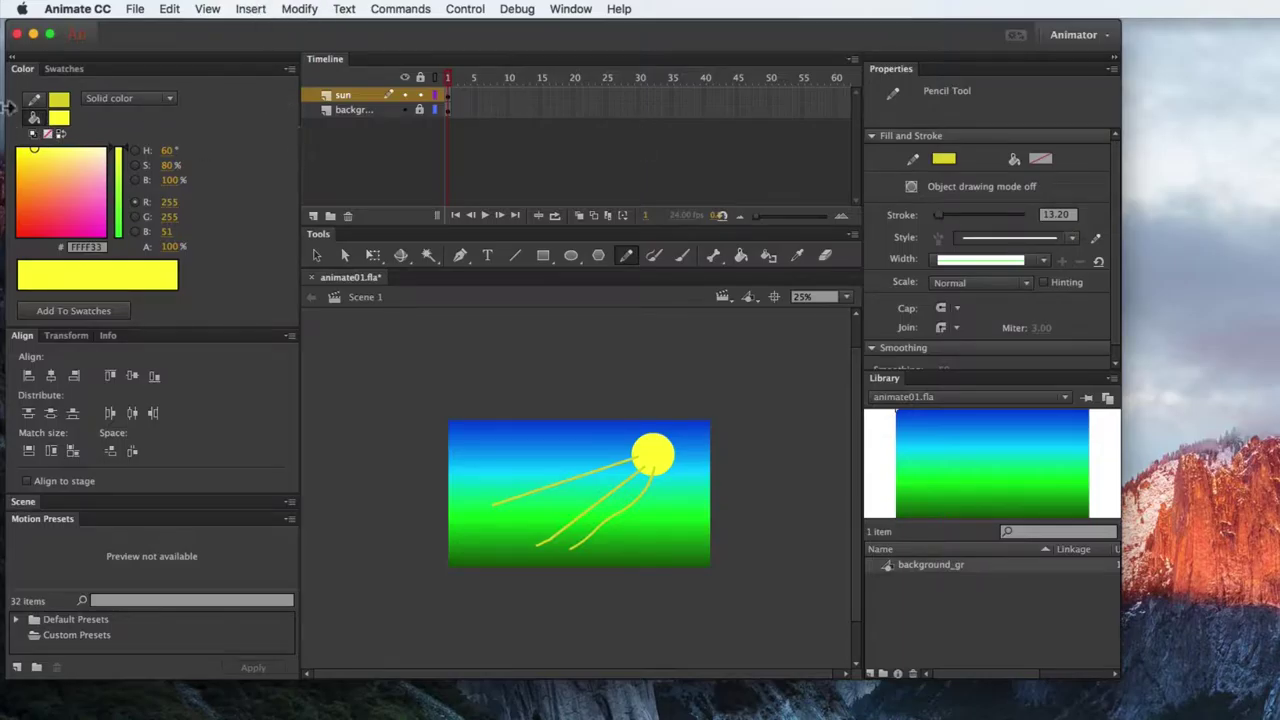
Step: Draw more rays in the sun's sampled yellow, redo a wavy one, and float the Tools panel
{"action": "left_click", "coordinate": [60, 102]}
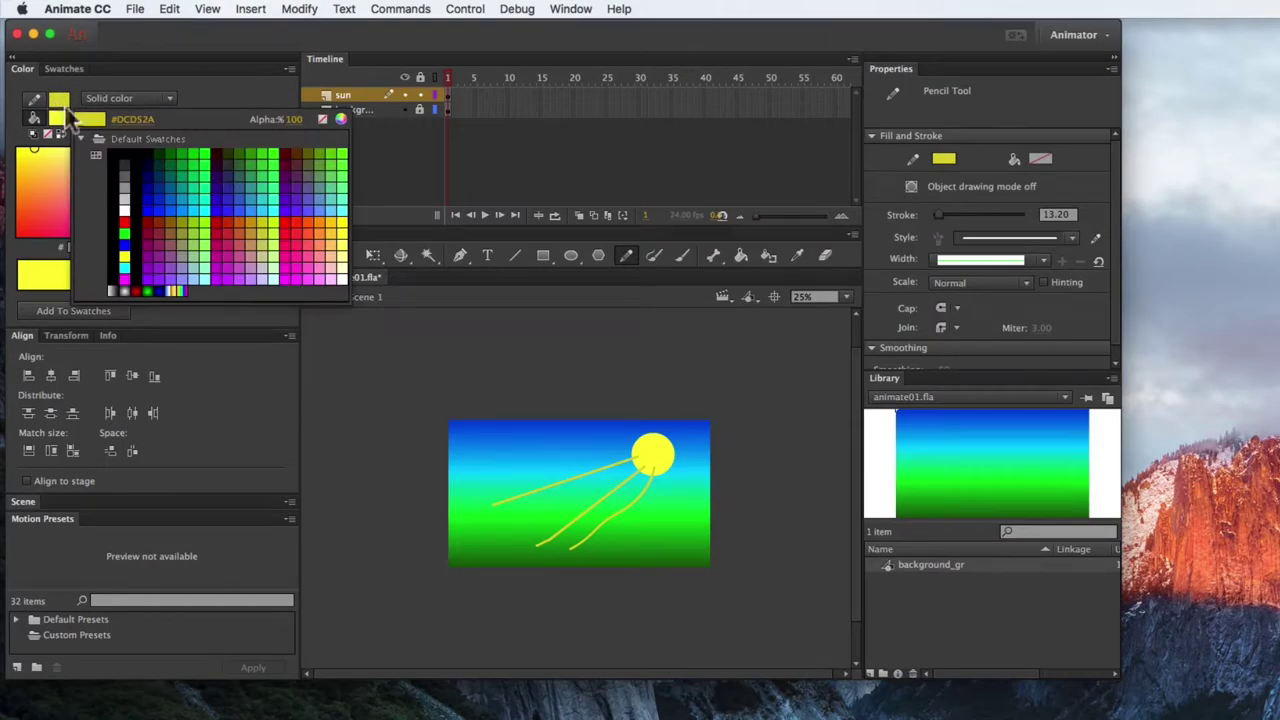
{"action": "left_click", "coordinate": [648, 450]}
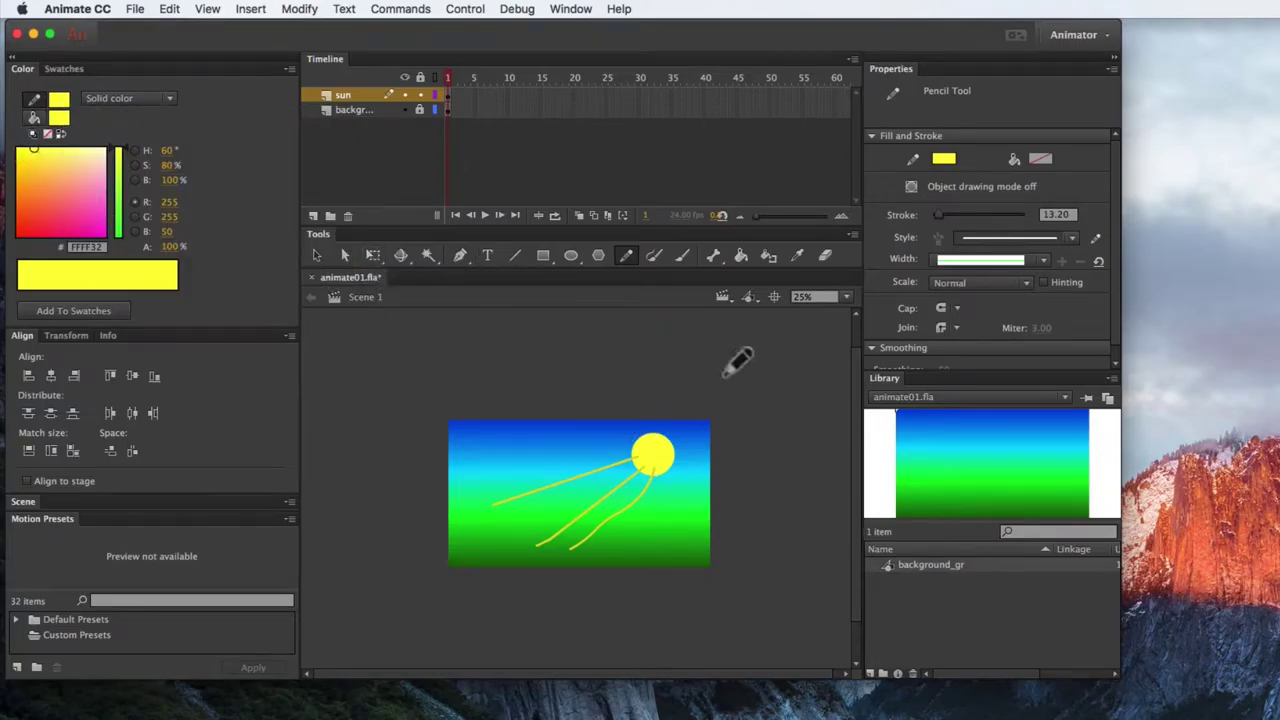
{"action": "left_click_drag", "start_coordinate": [634, 452], "coordinate": [465, 482]}
{"action": "left_click_drag", "start_coordinate": [655, 470], "coordinate": [594, 600]}
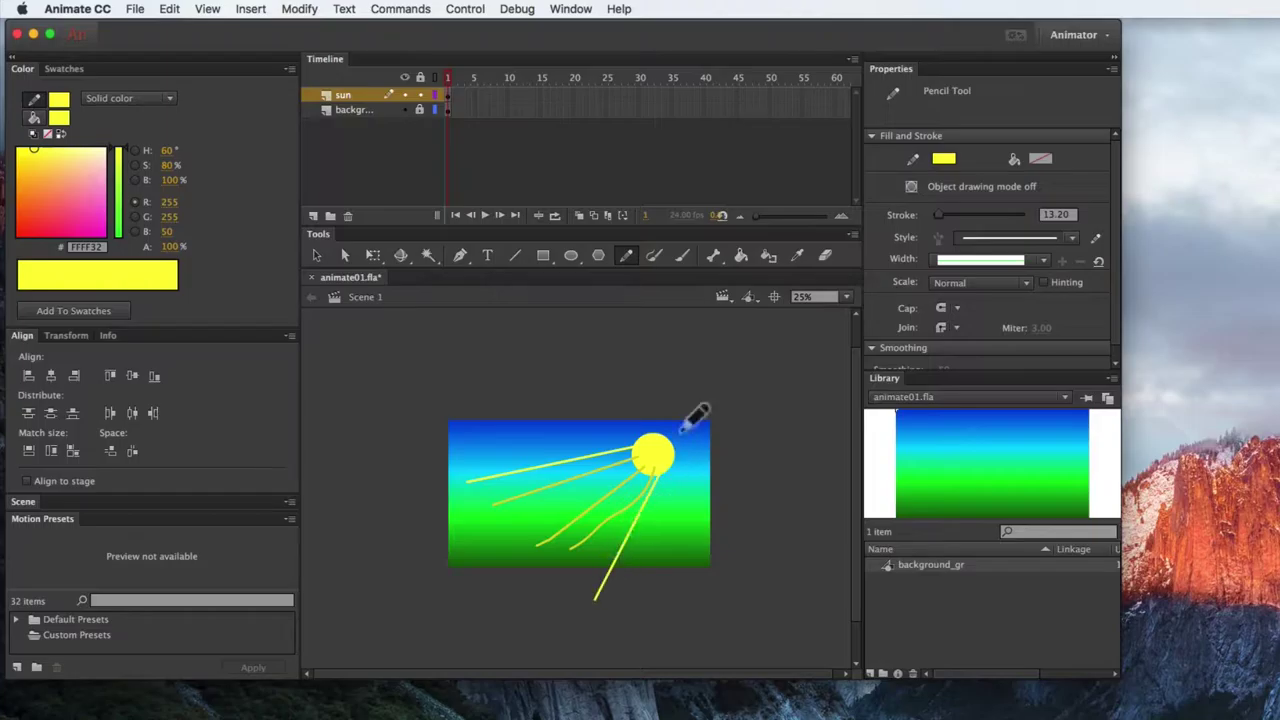
{"action": "left_click_drag", "start_coordinate": [643, 462], "coordinate": [457, 541]}
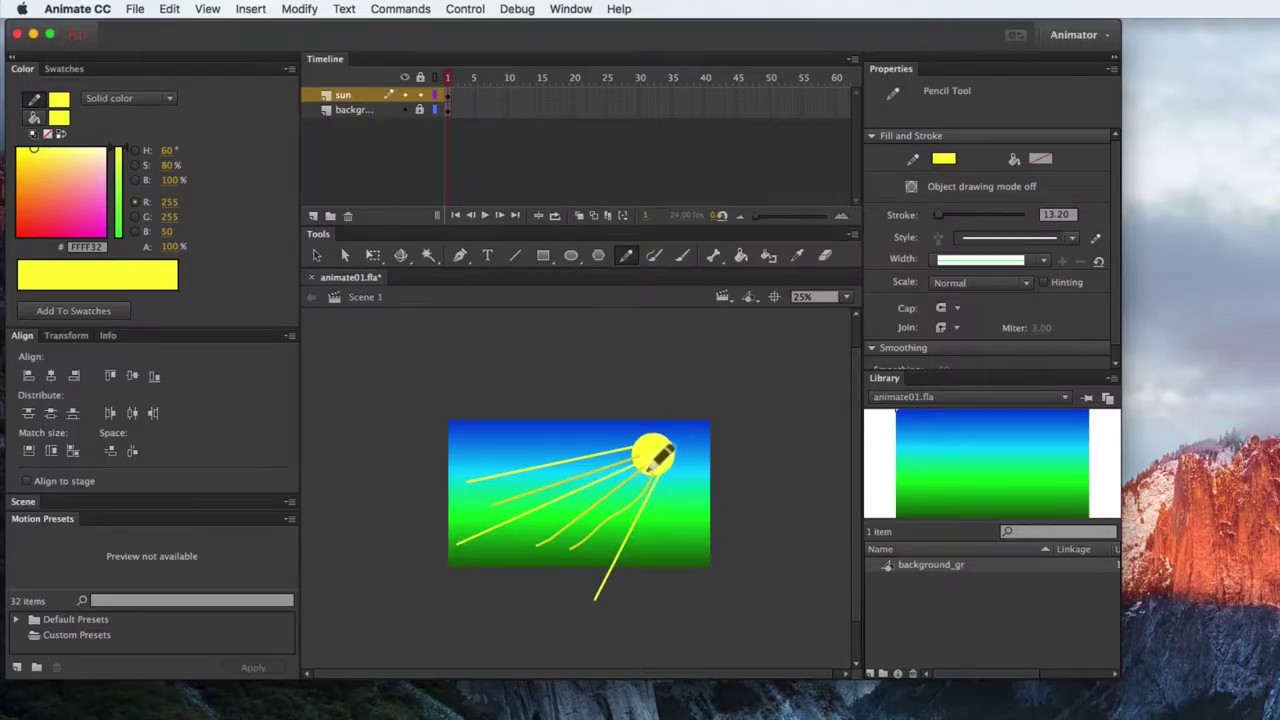
{"action": "left_click_drag", "start_coordinate": [660, 466], "coordinate": [572, 545]}
{"action": "left_click_drag", "start_coordinate": [638, 437], "coordinate": [470, 436]}
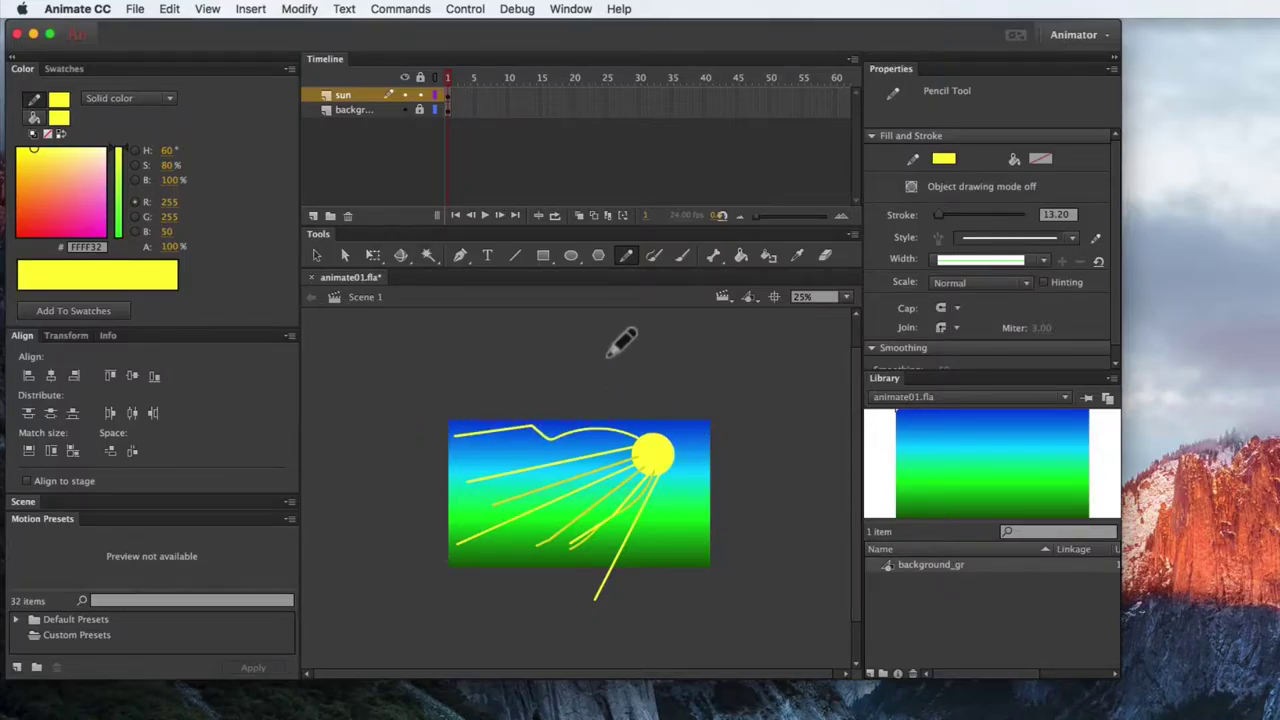
{"action": "key", "text": "super+z"}
{"action": "left_click_drag", "start_coordinate": [645, 437], "coordinate": [481, 420]}
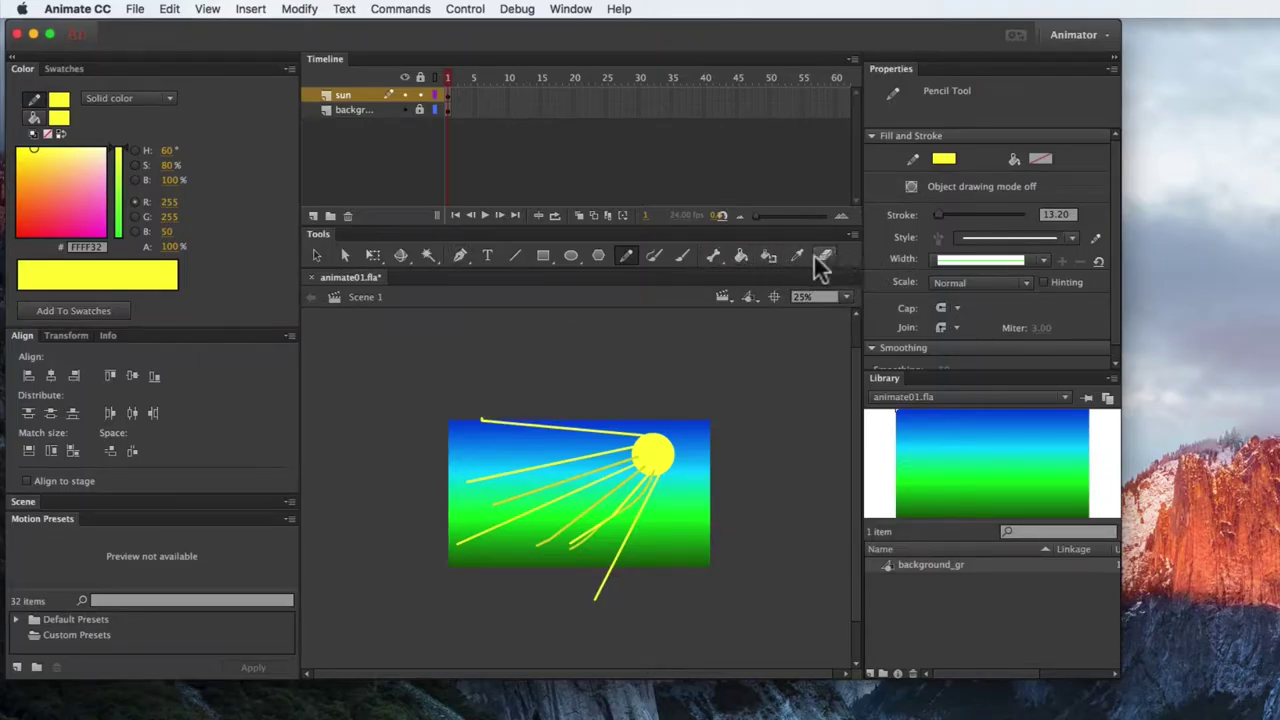
{"action": "left_click_drag", "start_coordinate": [330, 233], "coordinate": [205, 252]}
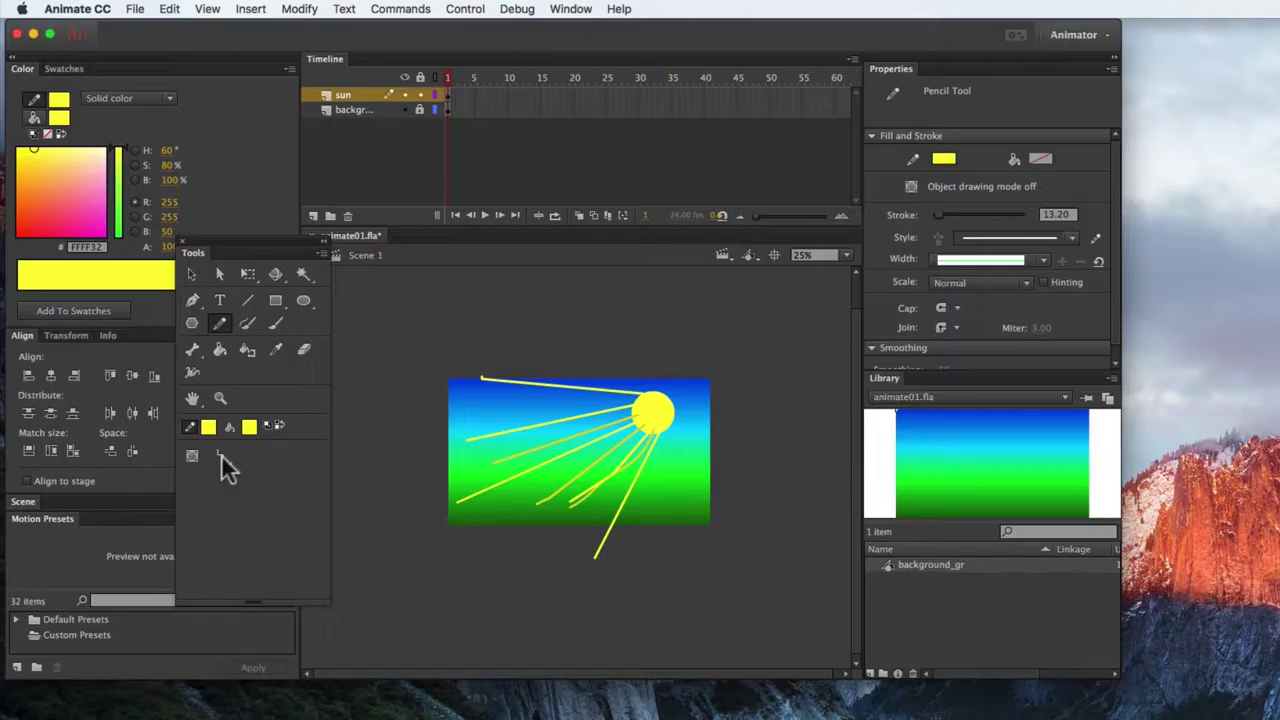
Step: Undo the rays and draw a test stroke across the stage
{"action": "key", "text": "super+z"}
{"action": "key", "text": "super+z"}
{"action": "key", "text": "super+z"}
{"action": "key", "text": "super+z"}
{"action": "key", "text": "super+z"}
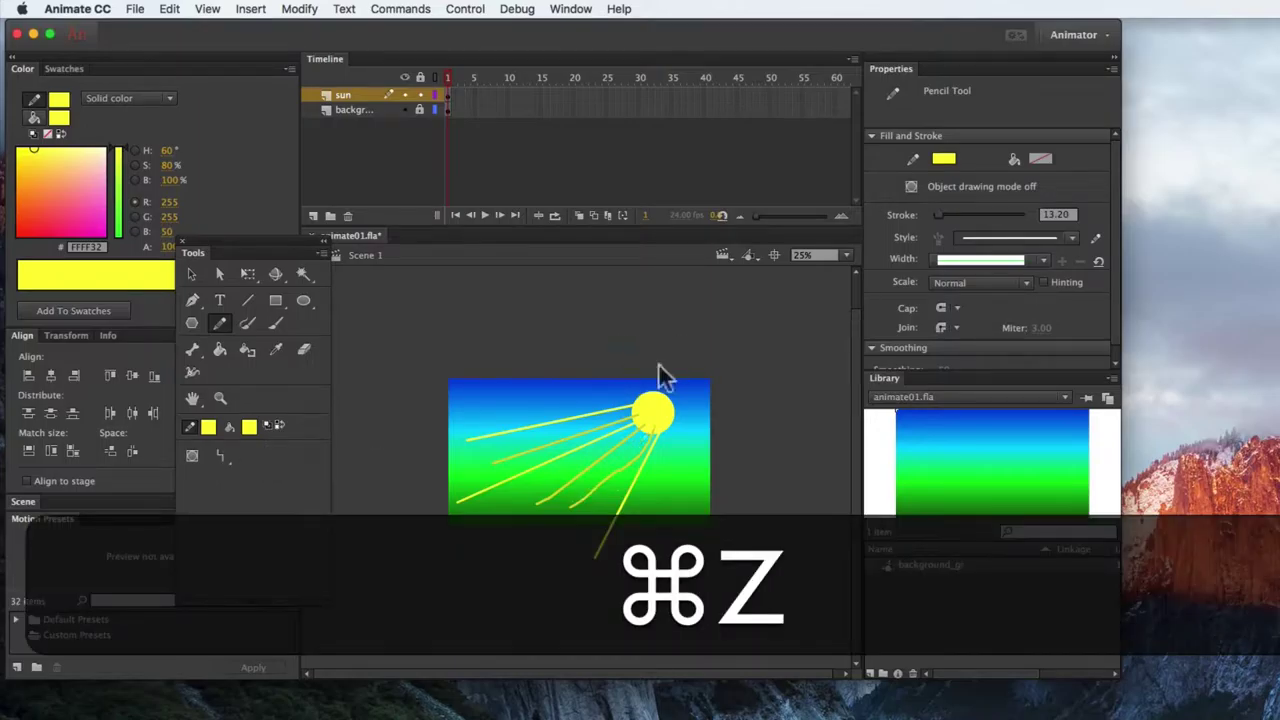
{"action": "key", "text": "super+z"}
{"action": "key", "text": "super+z"}
{"action": "key", "text": "super+z"}
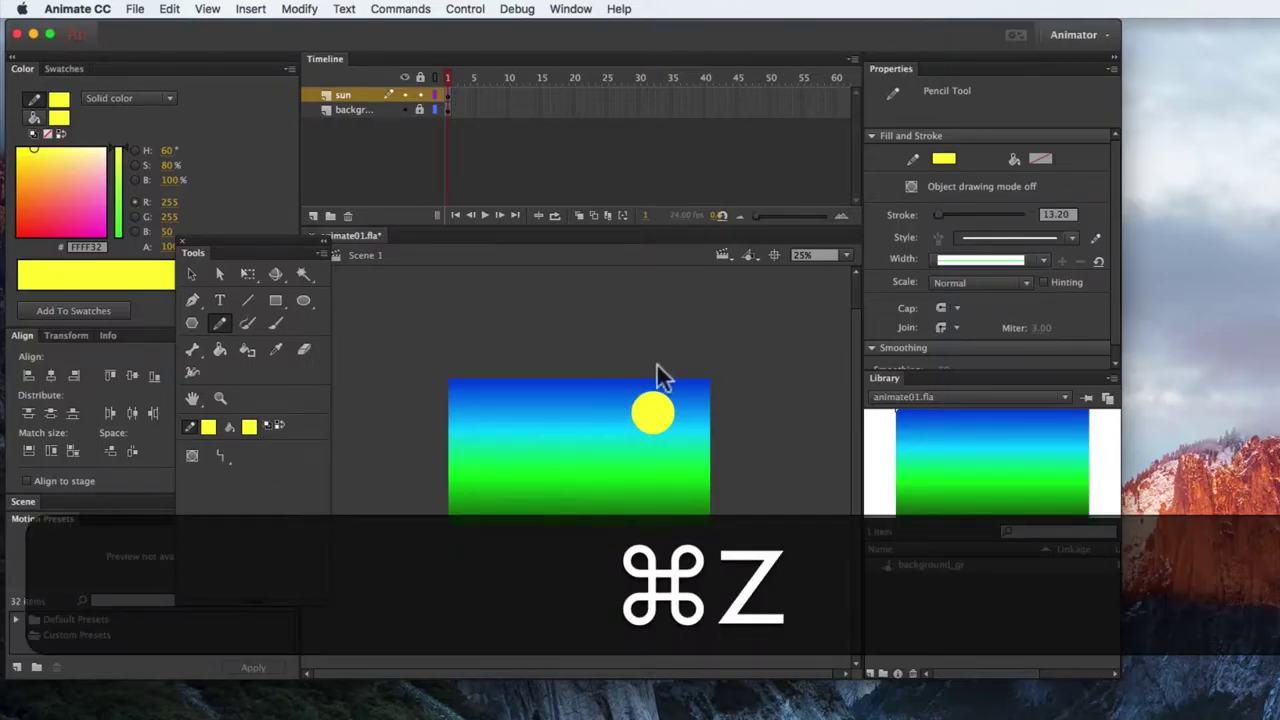
{"action": "left_click_drag", "start_coordinate": [462, 432], "coordinate": [637, 490]}
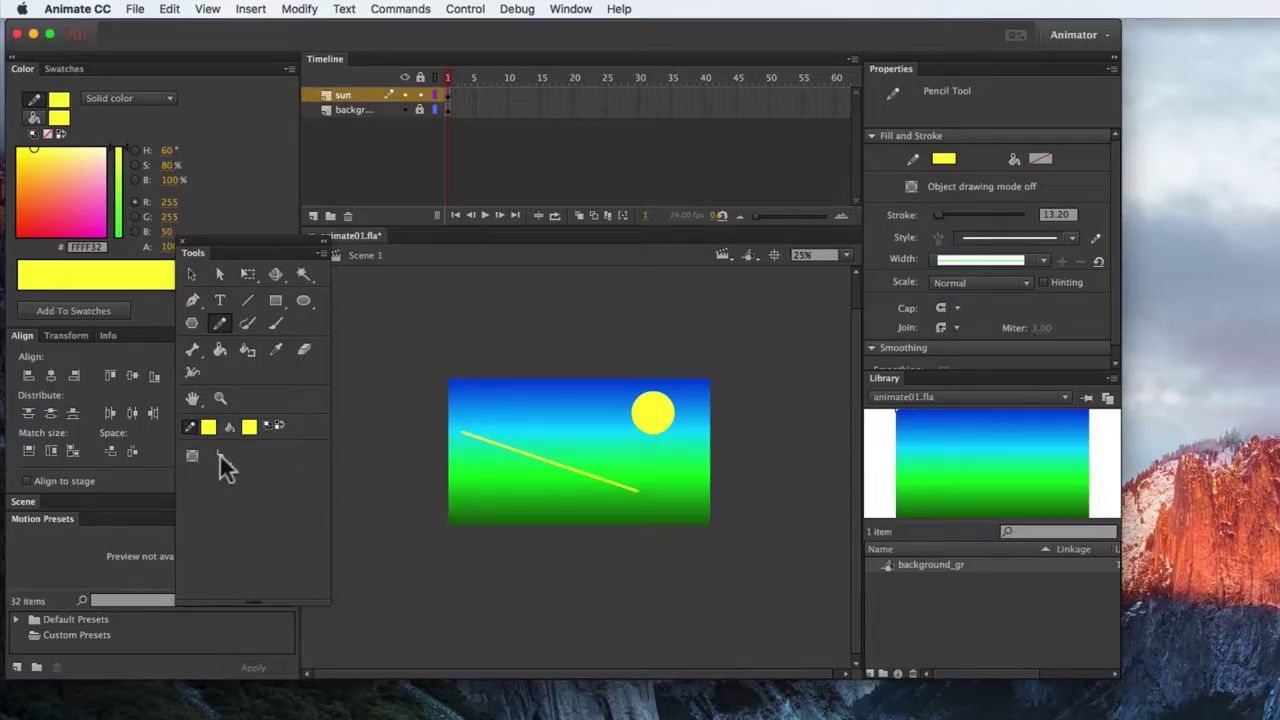
Step: Set the Pencil mode to Smooth, draw two test strokes, then undo them
{"action": "left_click", "coordinate": [219, 453]}
{"action": "left_click", "coordinate": [255, 471]}
{"action": "left_click_drag", "start_coordinate": [485, 410], "coordinate": [610, 450]}
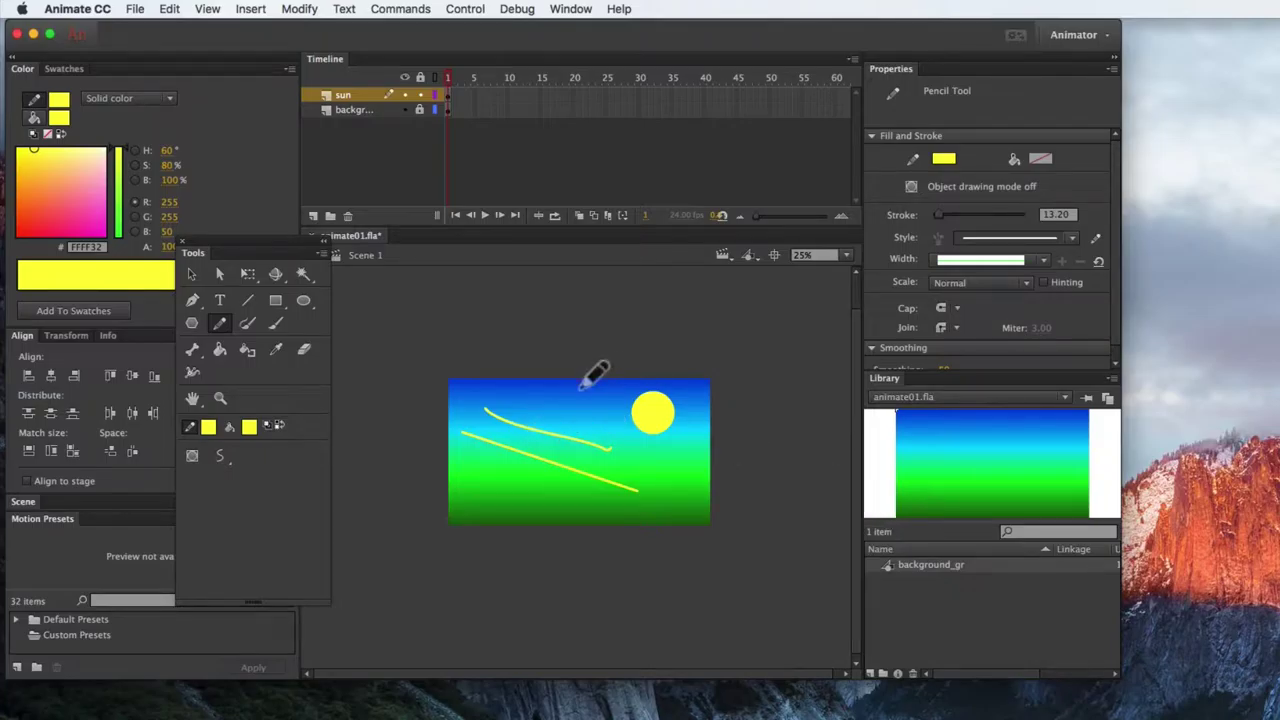
{"action": "mouse_move", "coordinate": [552, 405]}
{"action": "left_mouse_down"}
{"action": "mouse_move", "coordinate": [553, 375]}
{"action": "mouse_move", "coordinate": [508, 404]}
{"action": "mouse_move", "coordinate": [604, 433]}
{"action": "mouse_move", "coordinate": [608, 361]}
{"action": "mouse_move", "coordinate": [482, 386]}
{"action": "mouse_move", "coordinate": [481, 441]}
{"action": "left_mouse_up"}
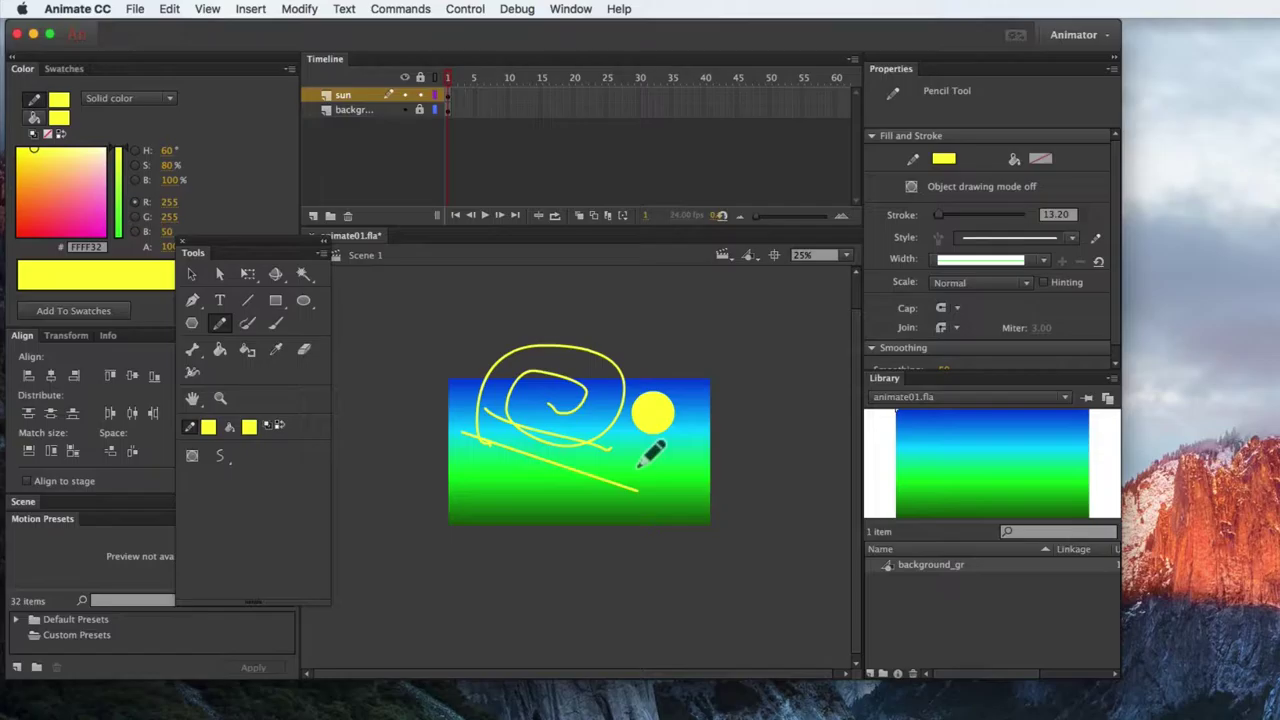
{"action": "key", "text": "super+z"}
{"action": "key", "text": "super+z"}
{"action": "key", "text": "super+z"}
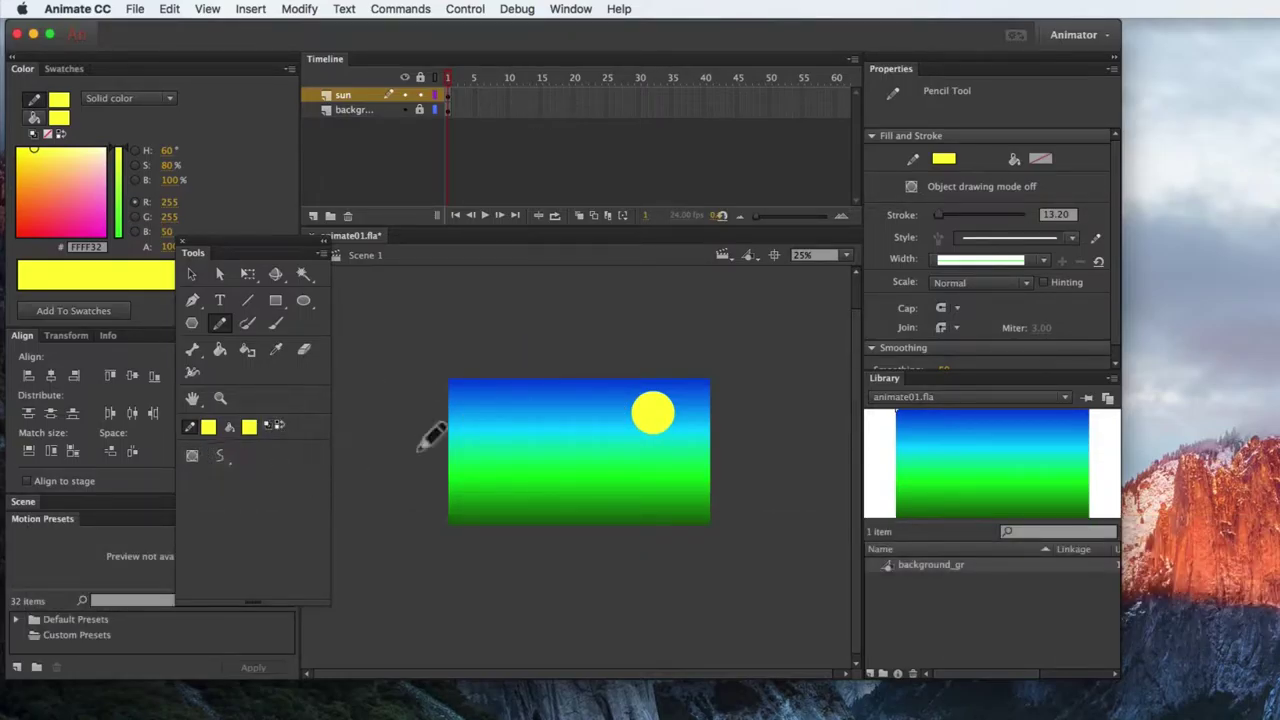
Step: Draw a looping spiral left of the sun and smooth it five times
{"action": "mouse_move", "coordinate": [514, 440]}
{"action": "left_mouse_down"}
{"action": "mouse_move", "coordinate": [483, 460]}
{"action": "mouse_move", "coordinate": [503, 471]}
{"action": "mouse_move", "coordinate": [526, 465]}
{"action": "mouse_move", "coordinate": [547, 422]}
{"action": "mouse_move", "coordinate": [523, 401]}
{"action": "mouse_move", "coordinate": [462, 421]}
{"action": "mouse_move", "coordinate": [446, 460]}
{"action": "mouse_move", "coordinate": [458, 492]}
{"action": "mouse_move", "coordinate": [539, 507]}
{"action": "mouse_move", "coordinate": [574, 483]}
{"action": "left_mouse_up"}
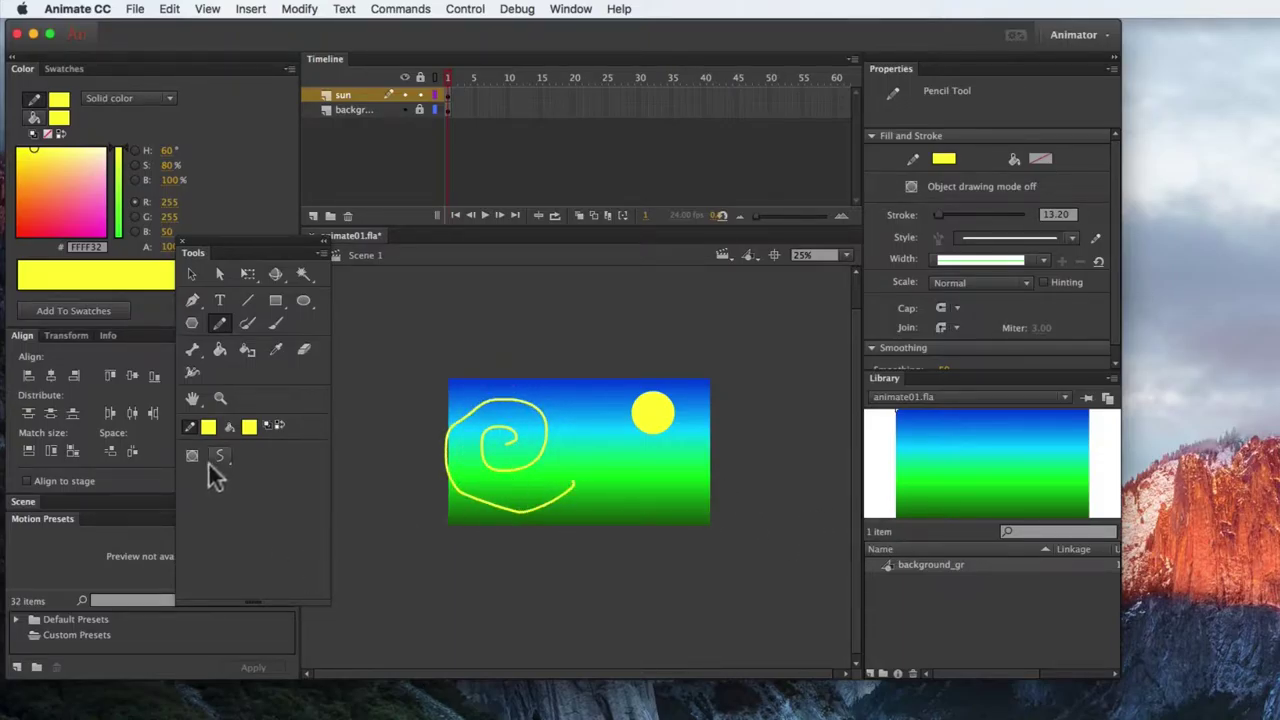
{"action": "left_click", "coordinate": [192, 274]}
{"action": "left_click", "coordinate": [491, 402]}
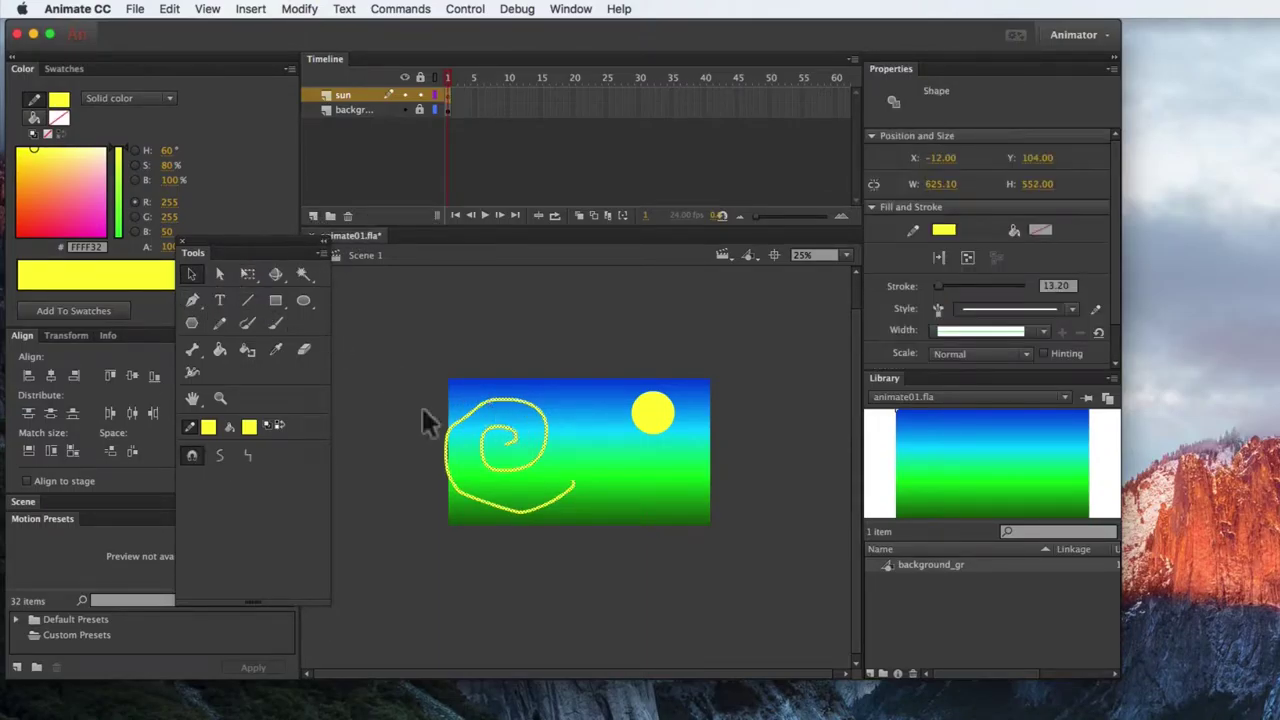
{"action": "left_click", "coordinate": [220, 455]}
{"action": "left_click", "coordinate": [220, 455]}
{"action": "left_click", "coordinate": [221, 455]}
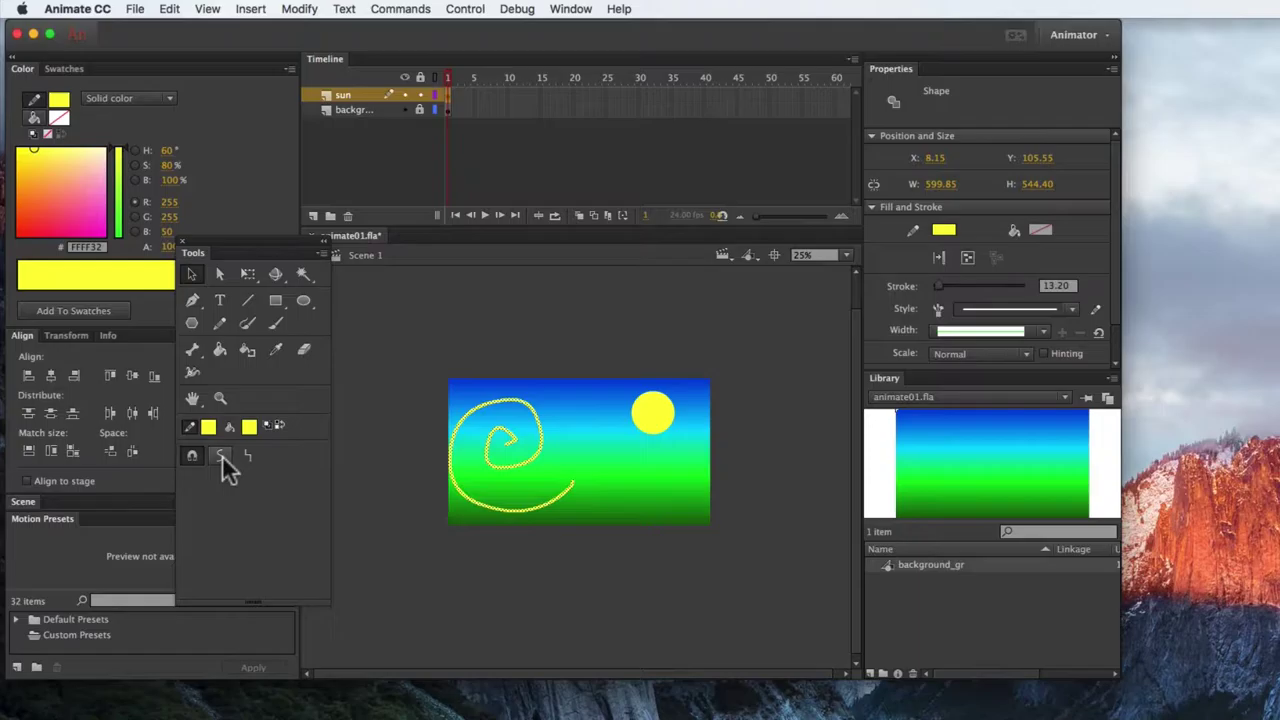
{"action": "left_click", "coordinate": [222, 455]}
{"action": "left_click", "coordinate": [223, 455]}
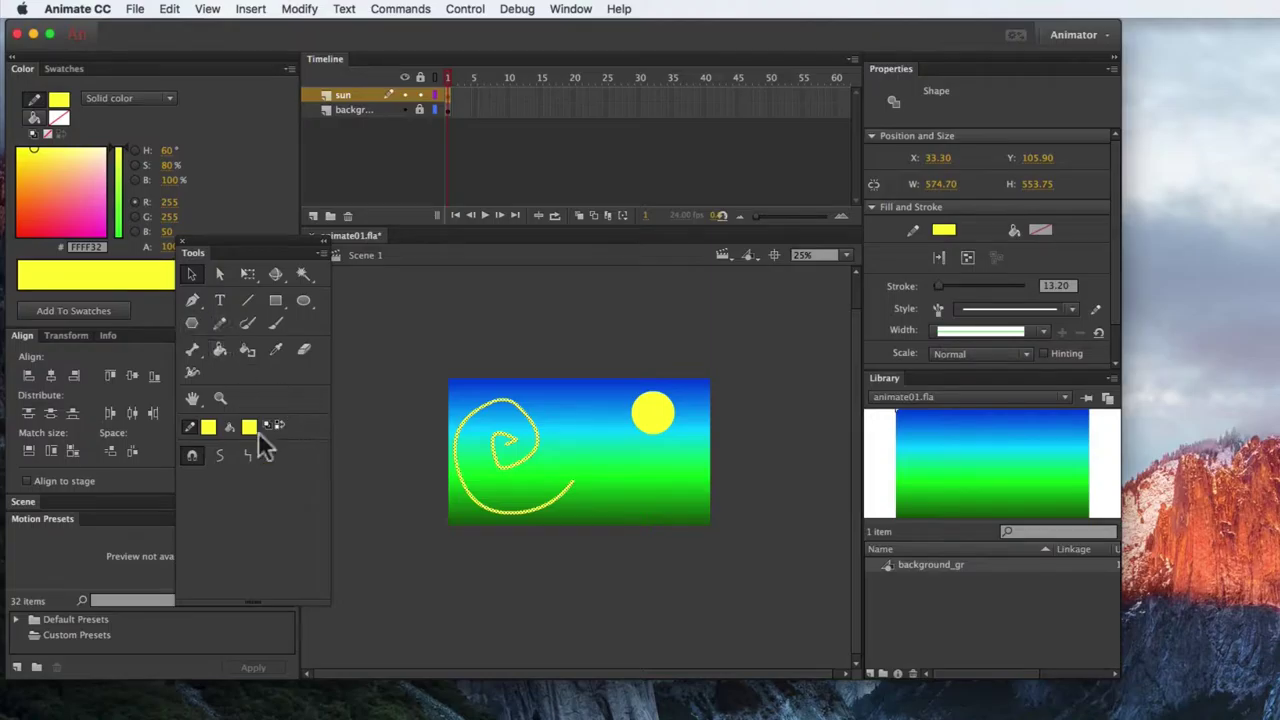
Step: Draw a smaller pencil spiral to the right of the first one
{"action": "left_click", "coordinate": [220, 323]}
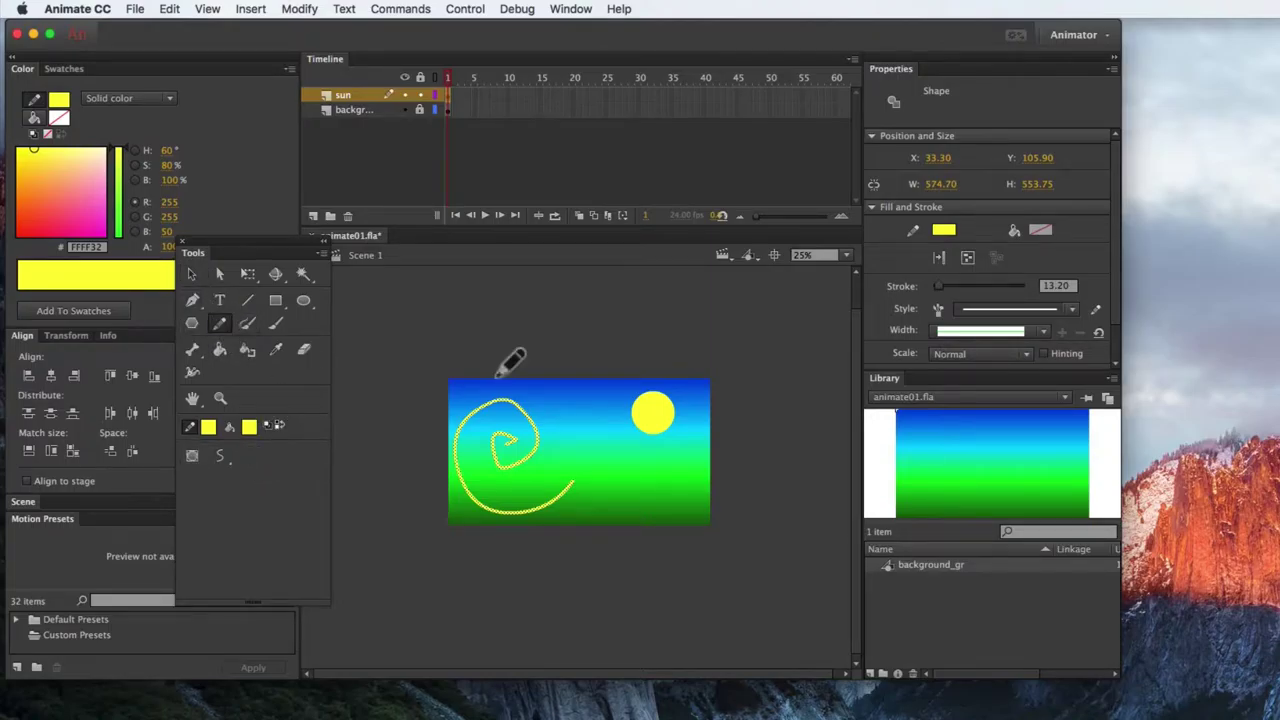
{"action": "mouse_move", "coordinate": [617, 465]}
{"action": "left_mouse_down"}
{"action": "mouse_move", "coordinate": [594, 457]}
{"action": "mouse_move", "coordinate": [629, 480]}
{"action": "mouse_move", "coordinate": [626, 443]}
{"action": "mouse_move", "coordinate": [592, 438]}
{"action": "left_mouse_up"}
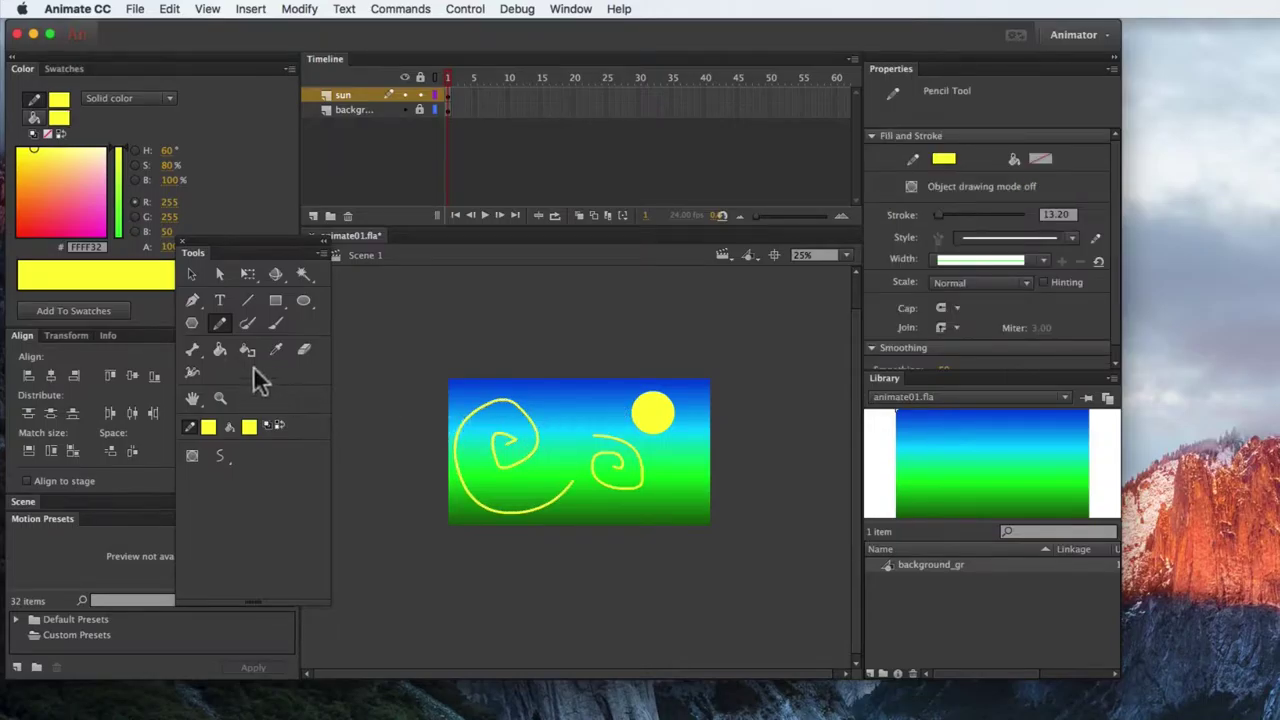
{"action": "left_click", "coordinate": [194, 274]}
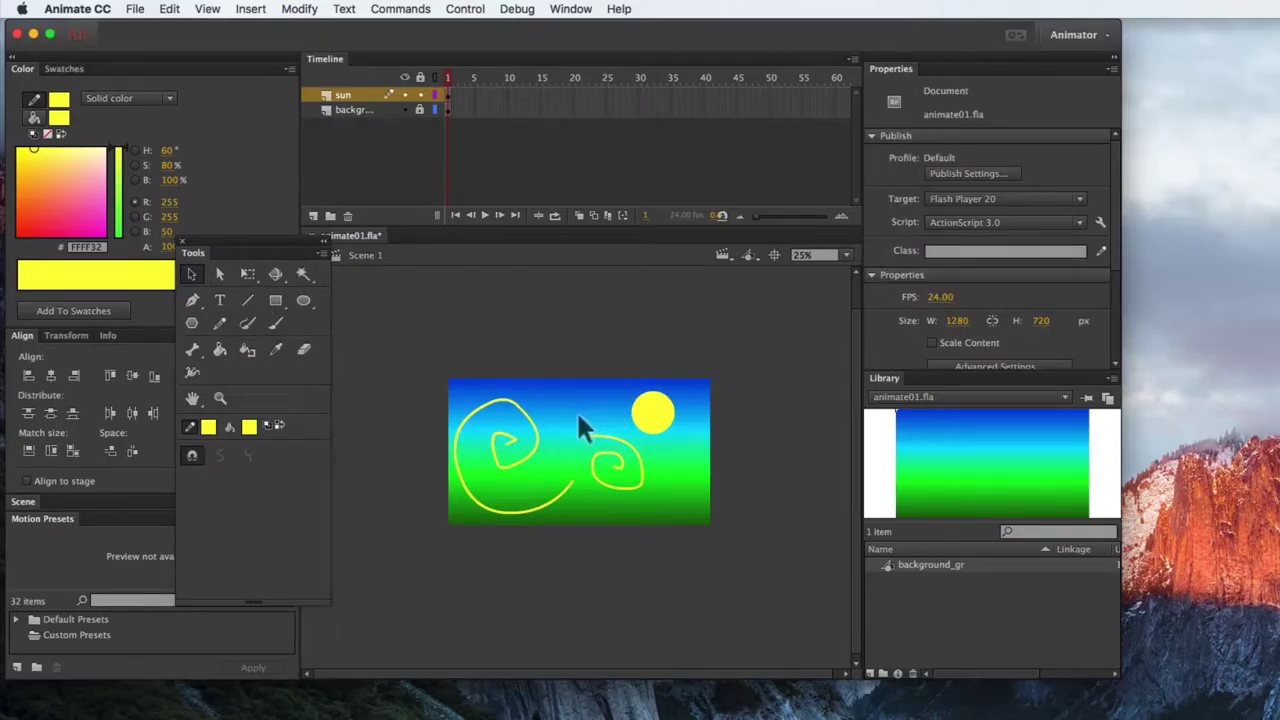
Step: Straighten the small spiral repeatedly until it becomes a short angular stroke
{"action": "left_click", "coordinate": [616, 447]}
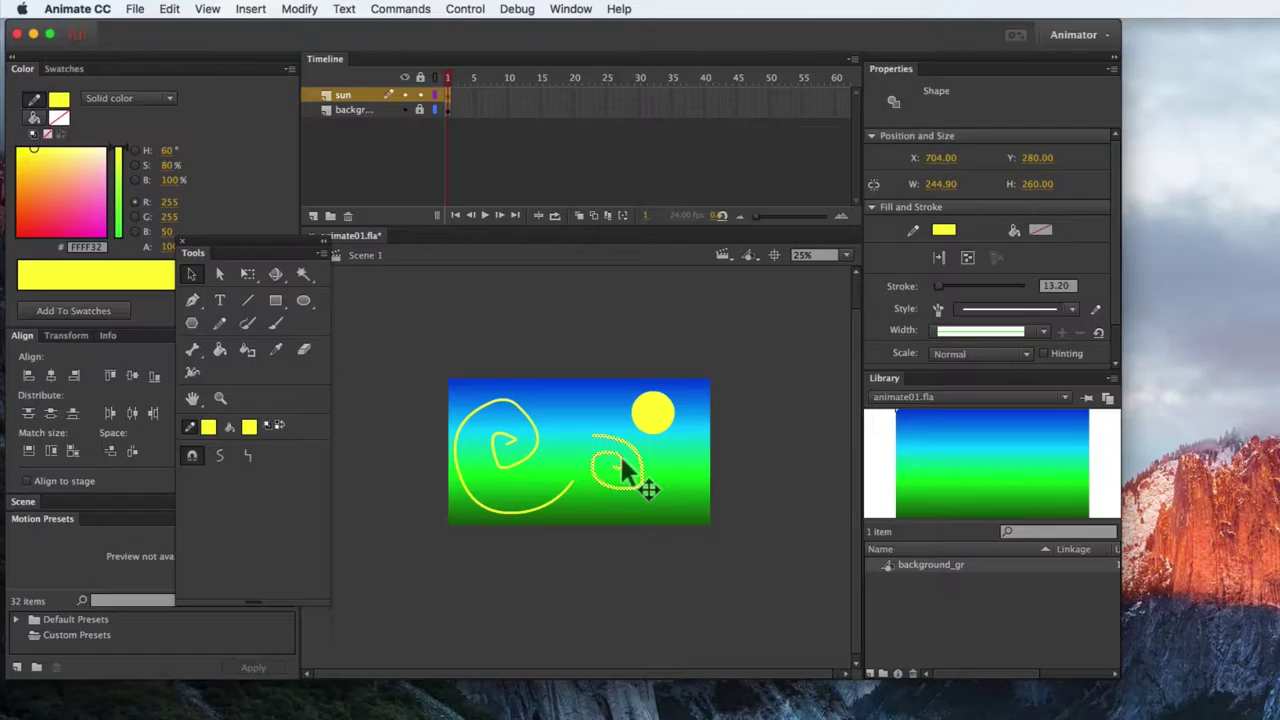
{"action": "left_click", "coordinate": [247, 456]}
{"action": "left_click", "coordinate": [249, 458]}
{"action": "left_click", "coordinate": [250, 458]}
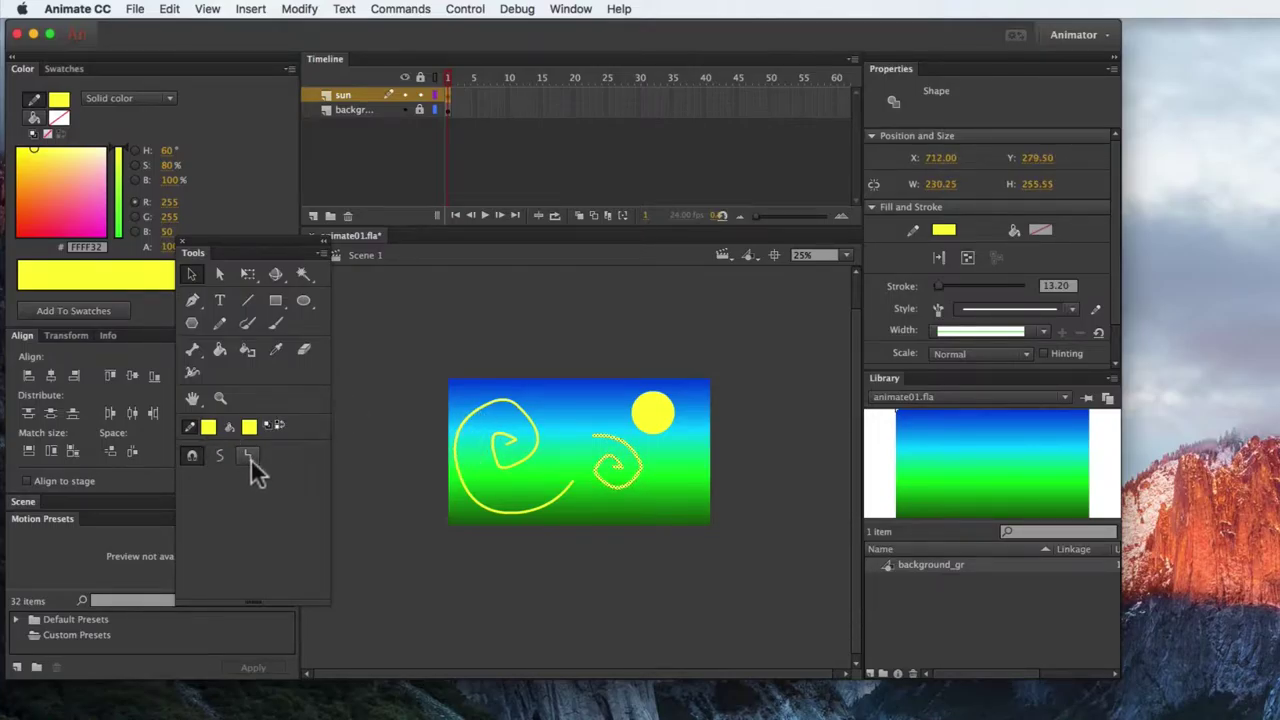
{"action": "left_click", "coordinate": [250, 458]}
{"action": "left_click", "coordinate": [249, 458]}
{"action": "left_click", "coordinate": [249, 458]}
{"action": "left_click", "coordinate": [250, 458]}
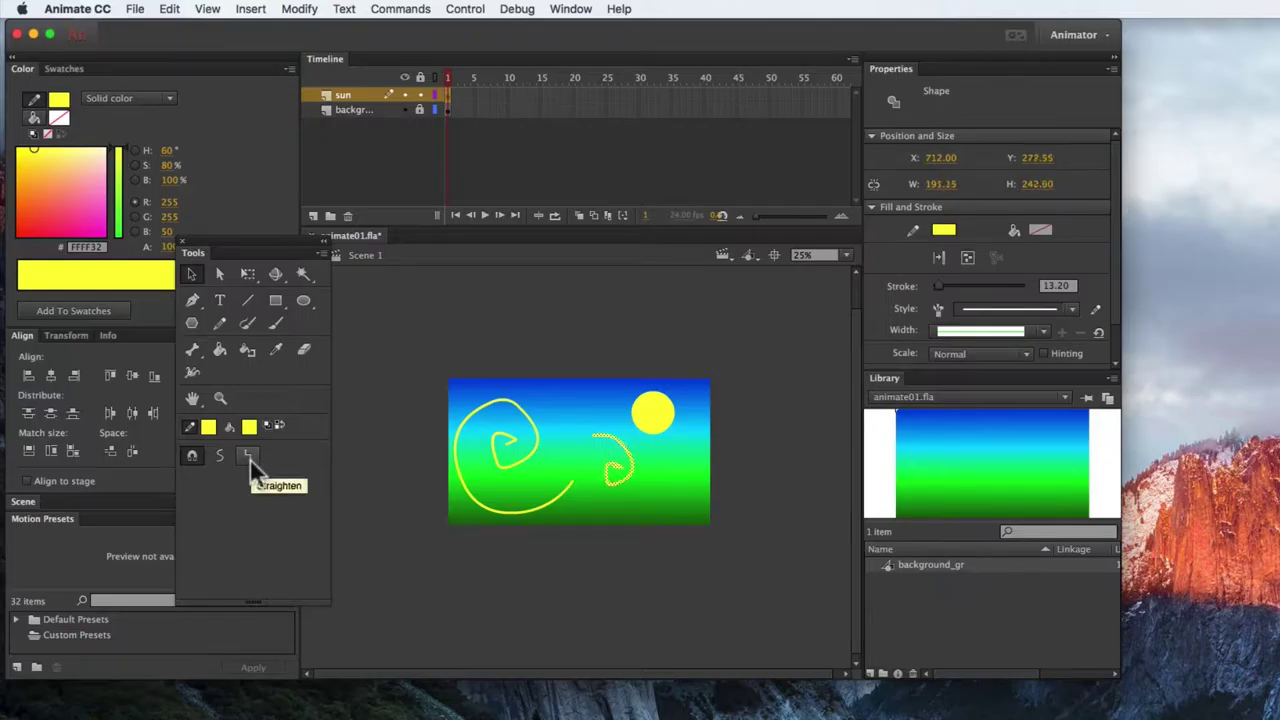
{"action": "left_click", "coordinate": [250, 458]}
{"action": "left_click", "coordinate": [252, 457]}
{"action": "left_click", "coordinate": [254, 456]}
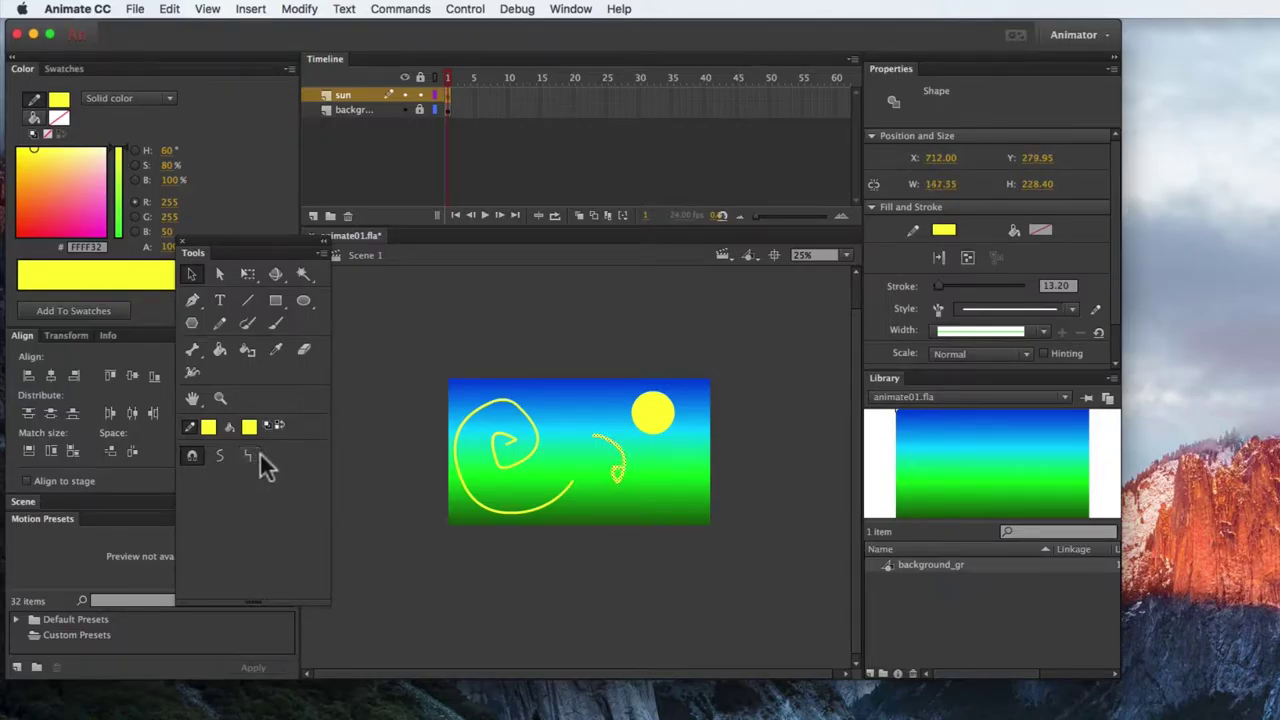
{"action": "left_click", "coordinate": [258, 455]}
{"action": "left_click", "coordinate": [257, 455]}
{"action": "left_click", "coordinate": [257, 455]}
Step: Delete the large spiral on the left and select the remaining small stroke
{"action": "left_click_drag", "start_coordinate": [431, 366], "coordinate": [575, 535]}
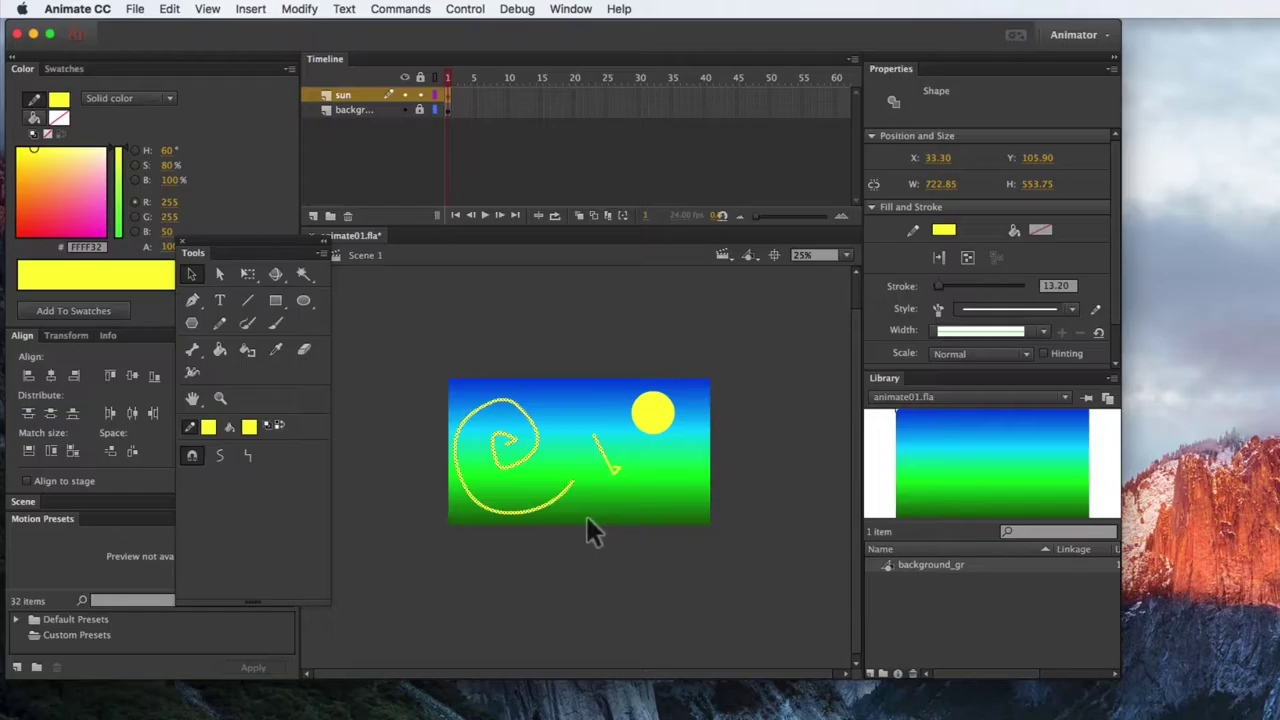
{"action": "key", "text": "Delete"}
{"action": "left_click", "coordinate": [609, 461]}
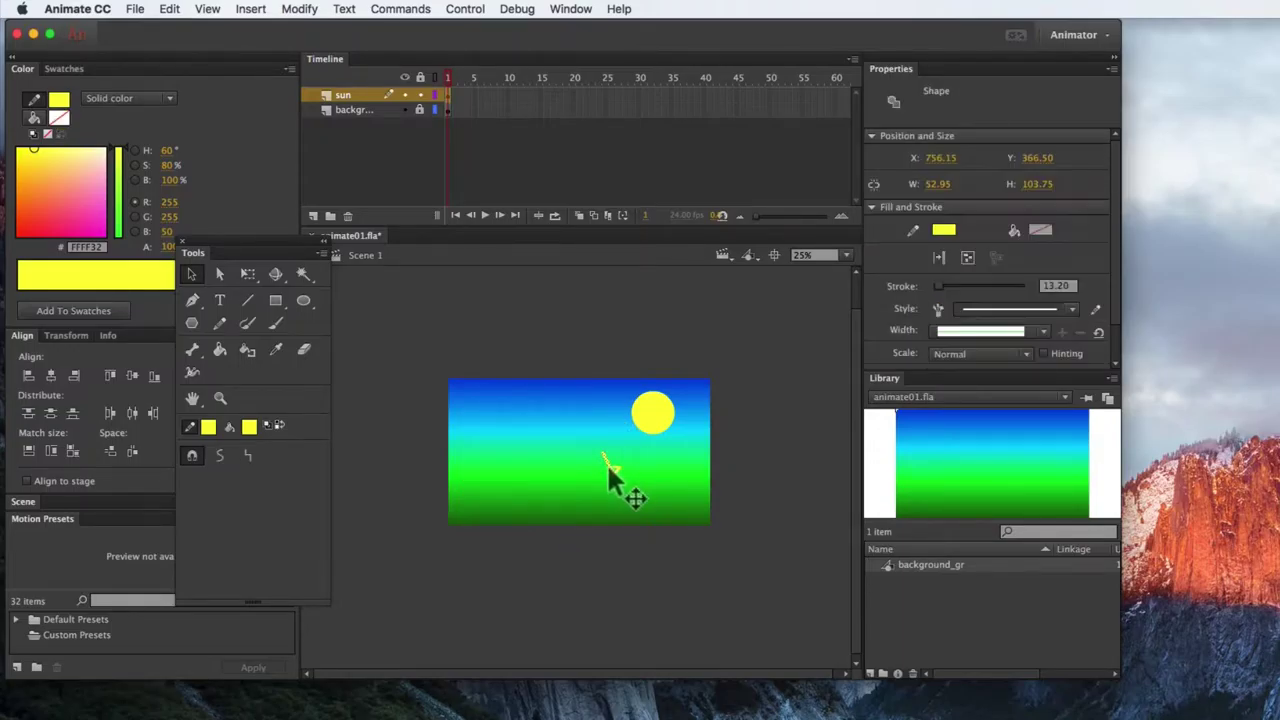
Step: Delete the leftover small yellow stroke and select the 210.10 px sun circle
{"action": "left_click_drag", "start_coordinate": [635, 490], "coordinate": [639, 492]}
{"action": "key", "text": "Delete"}
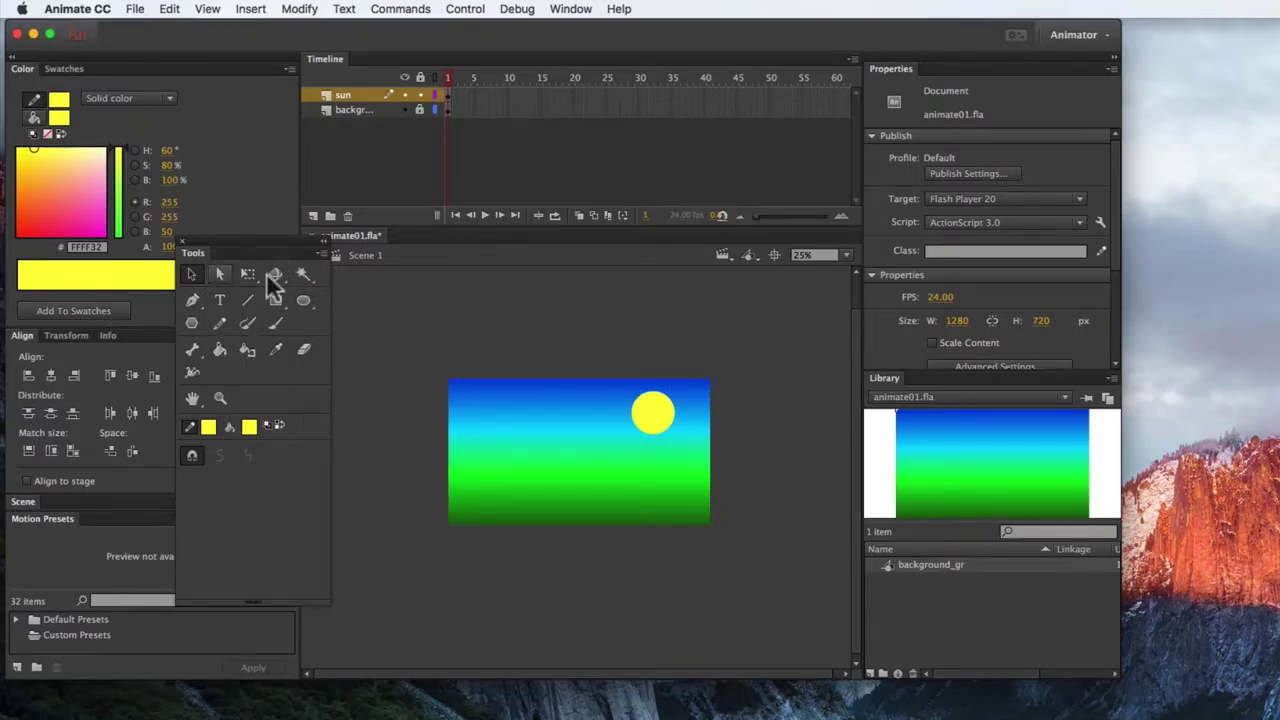
{"action": "left_click", "coordinate": [659, 418]}
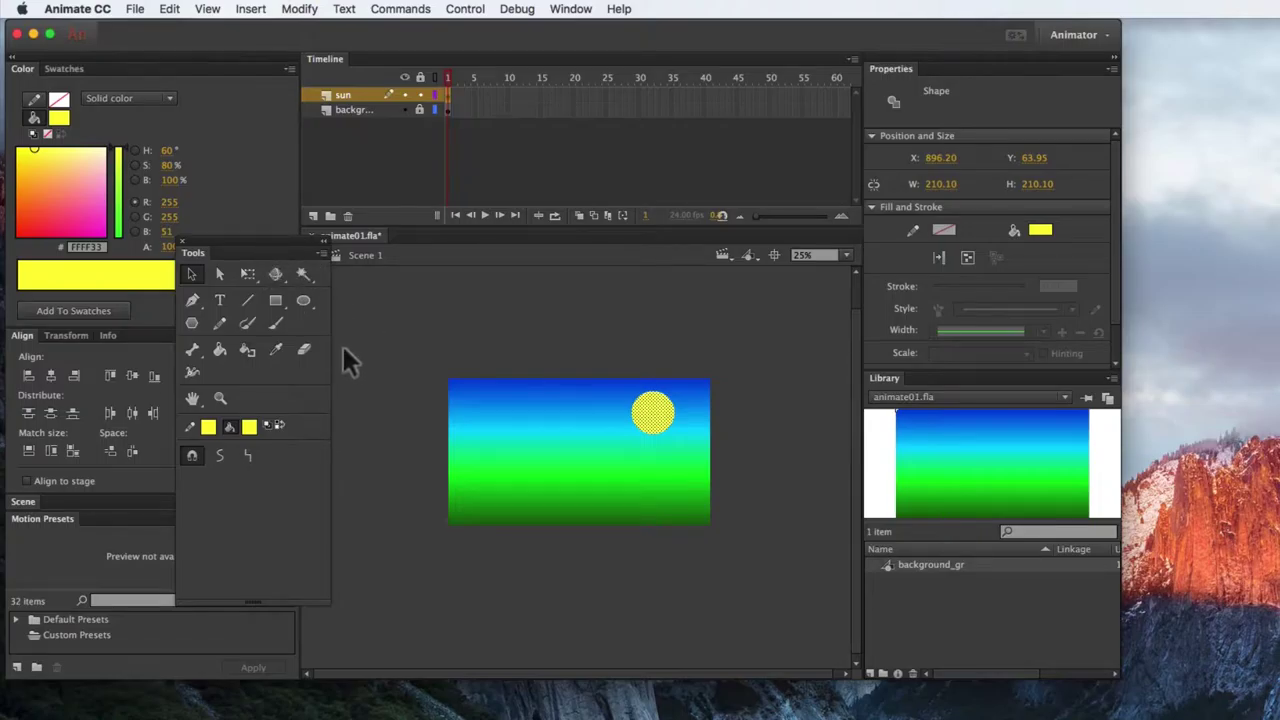
Step: Resize the floating Tools panel to one column and dock it, slimmed, beside the Color panel
{"action": "left_click_drag", "start_coordinate": [333, 340], "coordinate": [217, 347]}
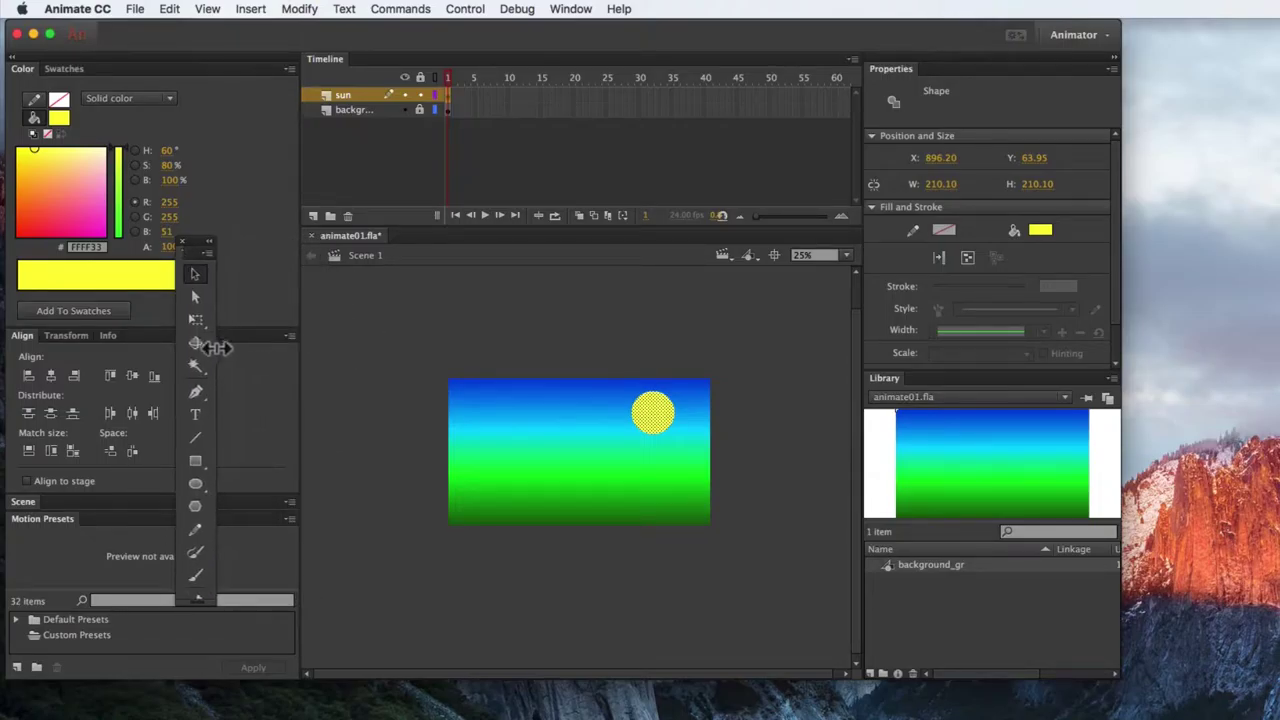
{"action": "left_click_drag", "start_coordinate": [196, 246], "coordinate": [221, 135]}
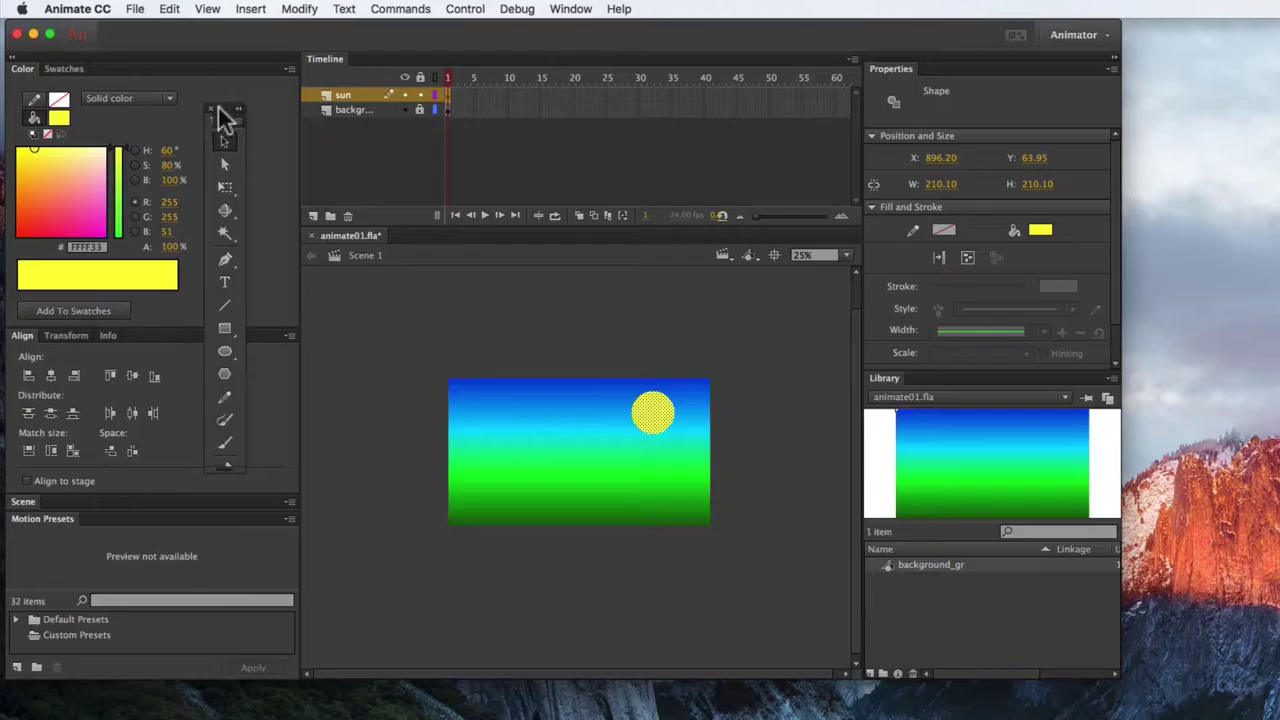
{"action": "left_click_drag", "start_coordinate": [228, 470], "coordinate": [230, 708]}
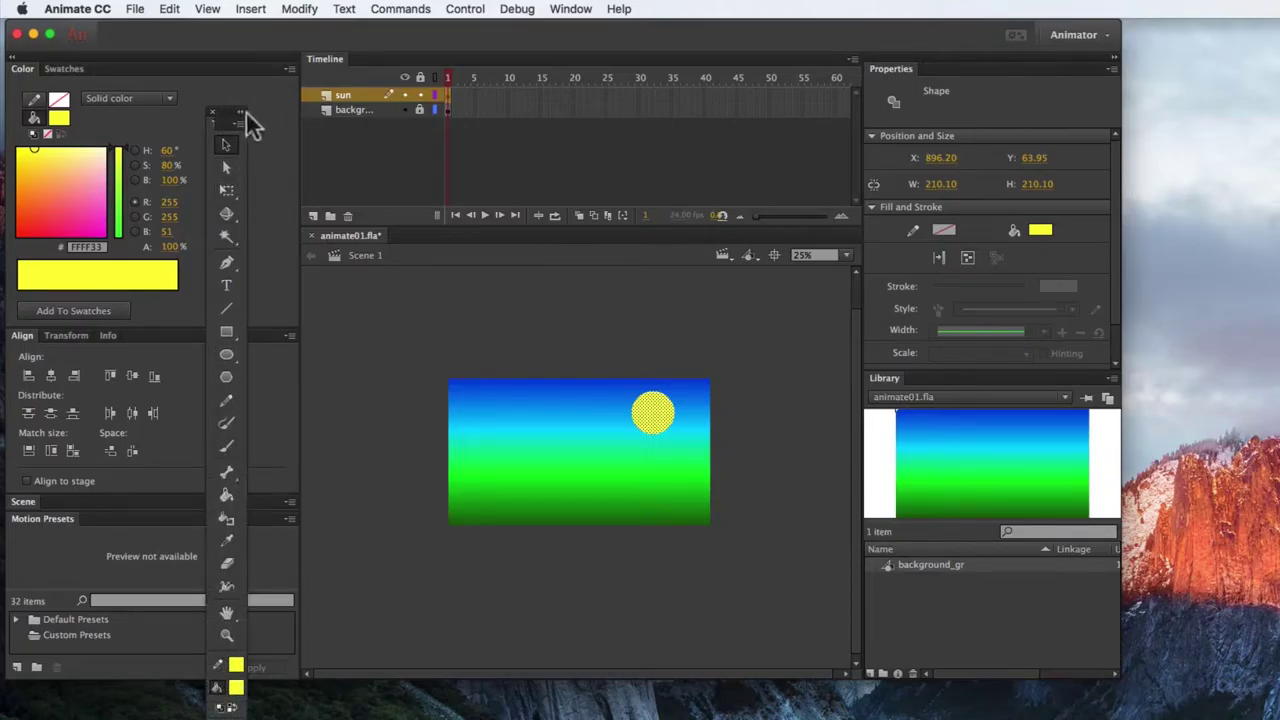
{"action": "left_click_drag", "start_coordinate": [227, 106], "coordinate": [309, 71]}
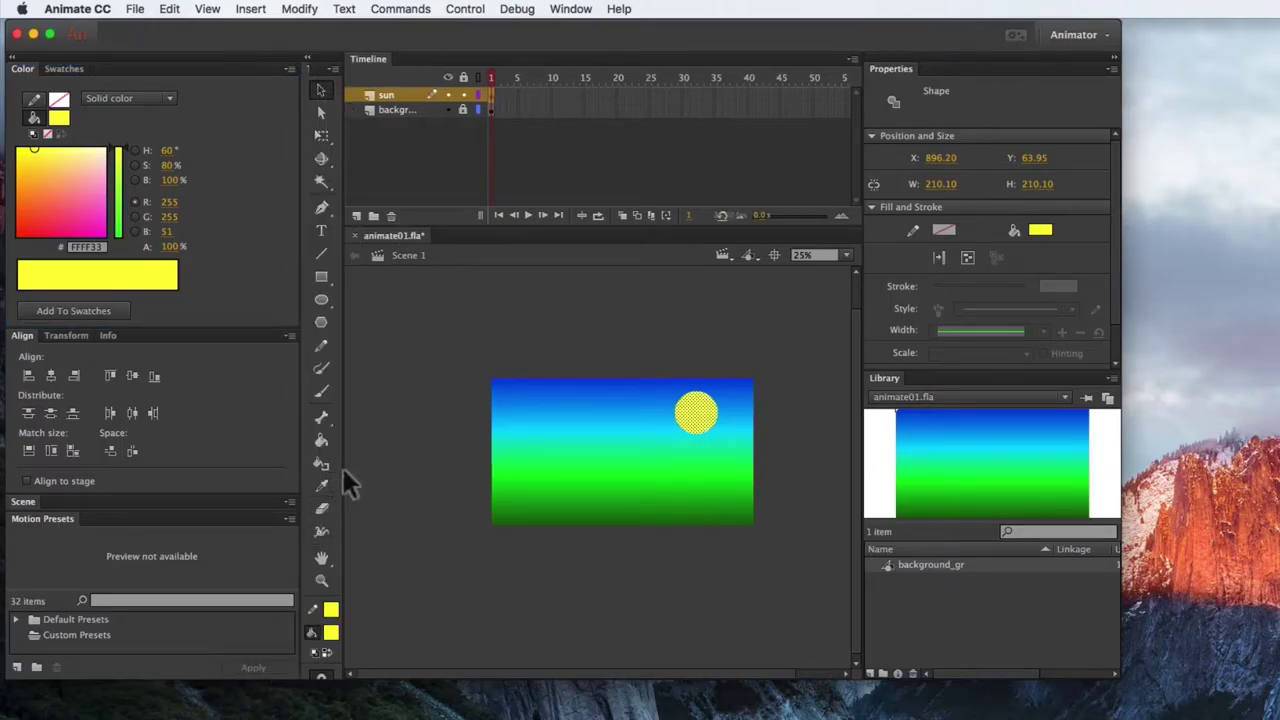
{"action": "left_click_drag", "start_coordinate": [342, 474], "coordinate": [334, 477]}
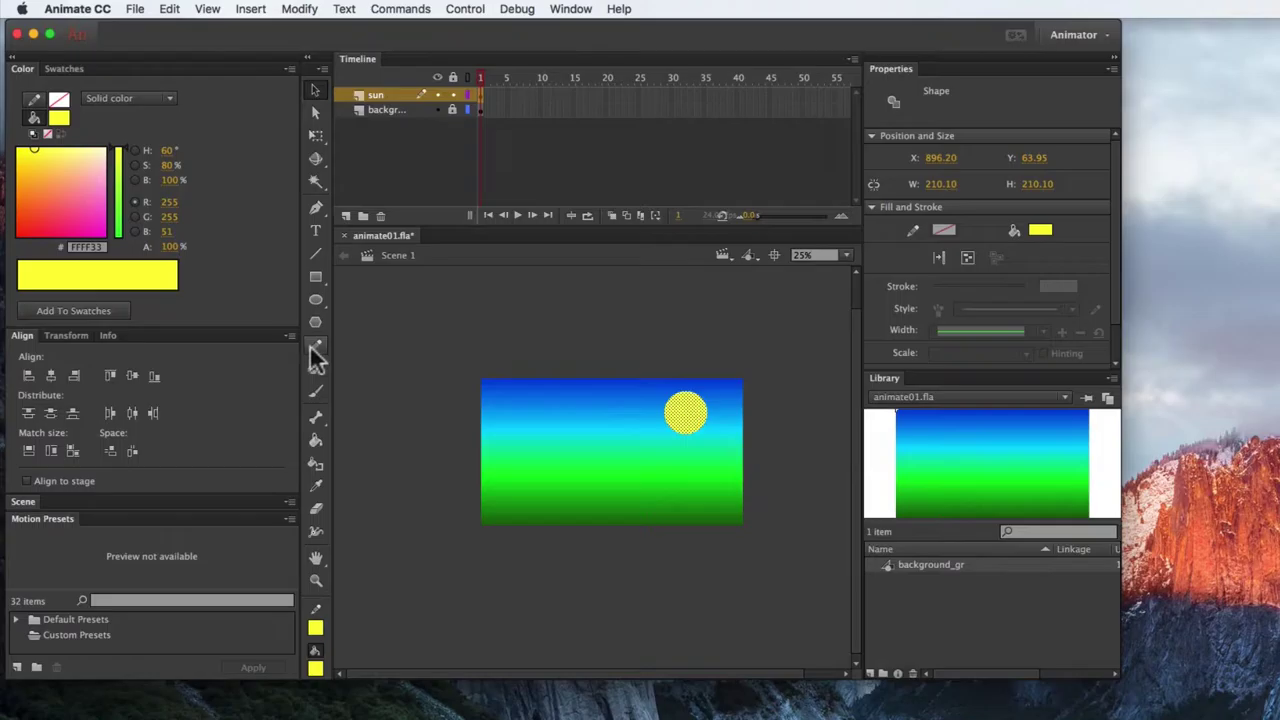
Step: Convert the sun with F8 into a Movie Clip symbol named sun_mc
{"action": "right_click", "coordinate": [684, 424]}
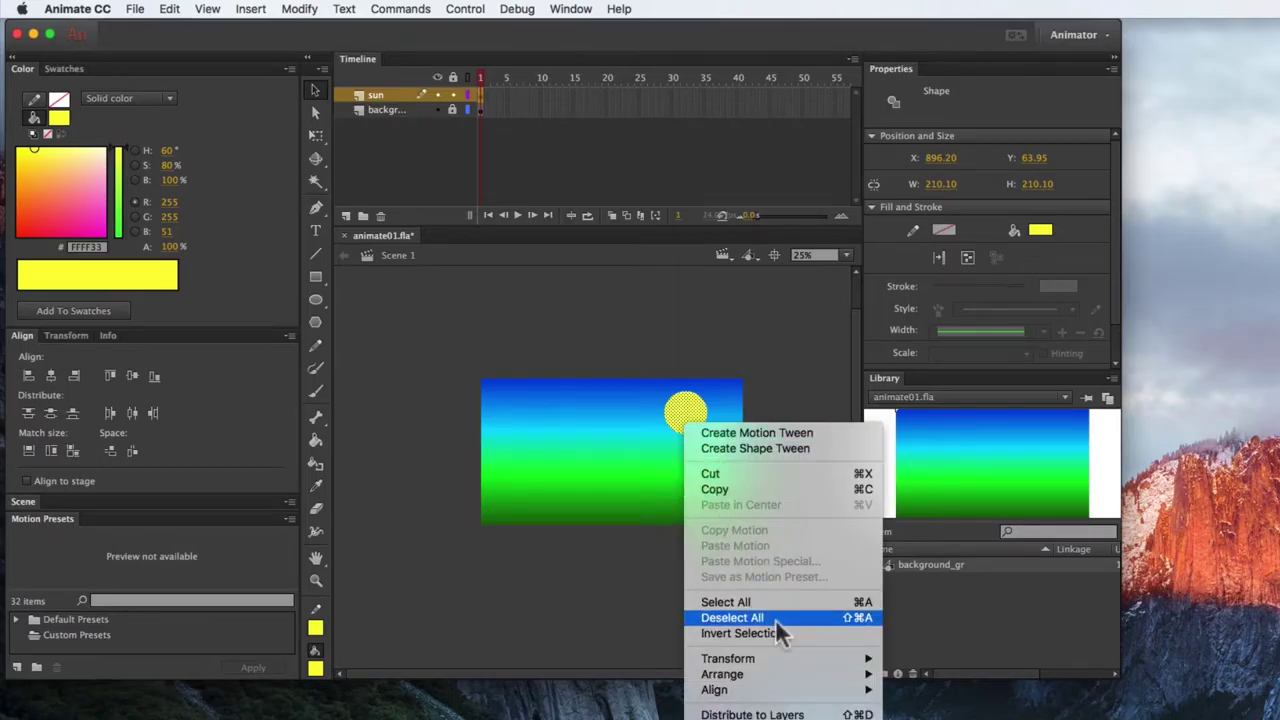
{"action": "mouse_move", "coordinate": [752, 692]}
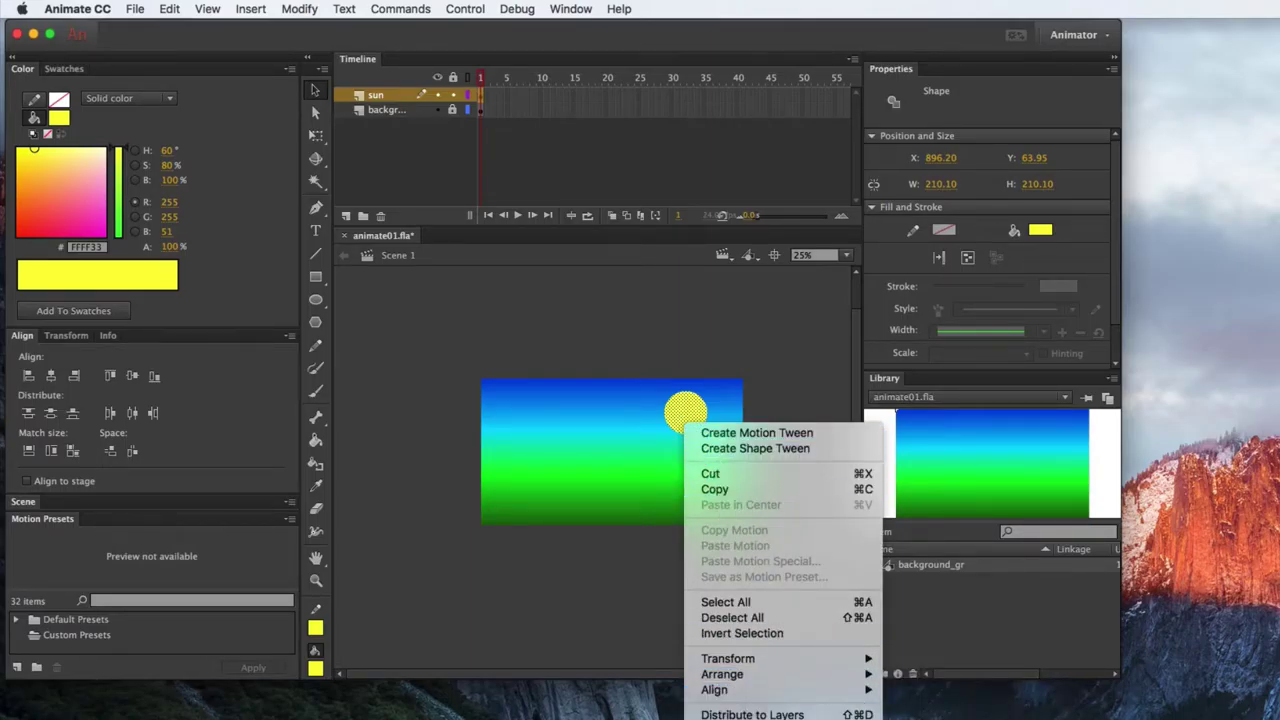
{"action": "key", "text": "F8"}
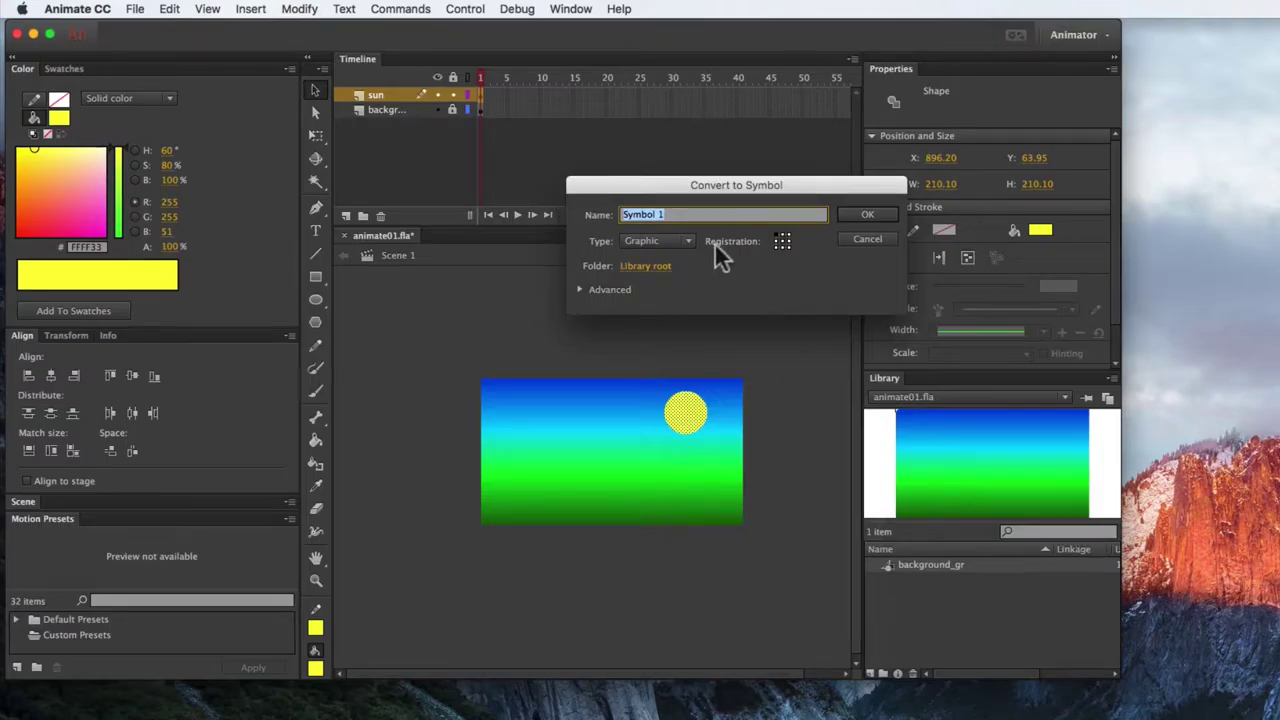
{"action": "left_click", "coordinate": [689, 240]}
{"action": "left_click", "coordinate": [662, 258]}
{"action": "type", "text": "sun_"}
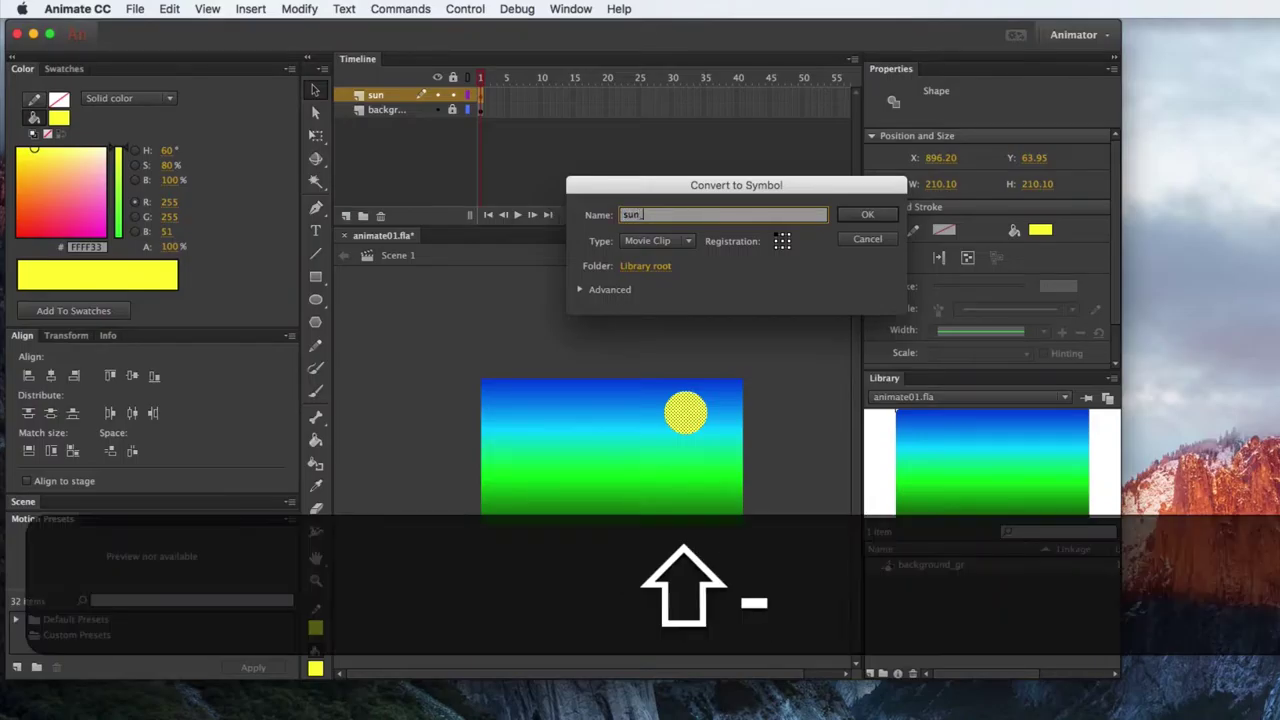
{"action": "type", "text": "mc"}
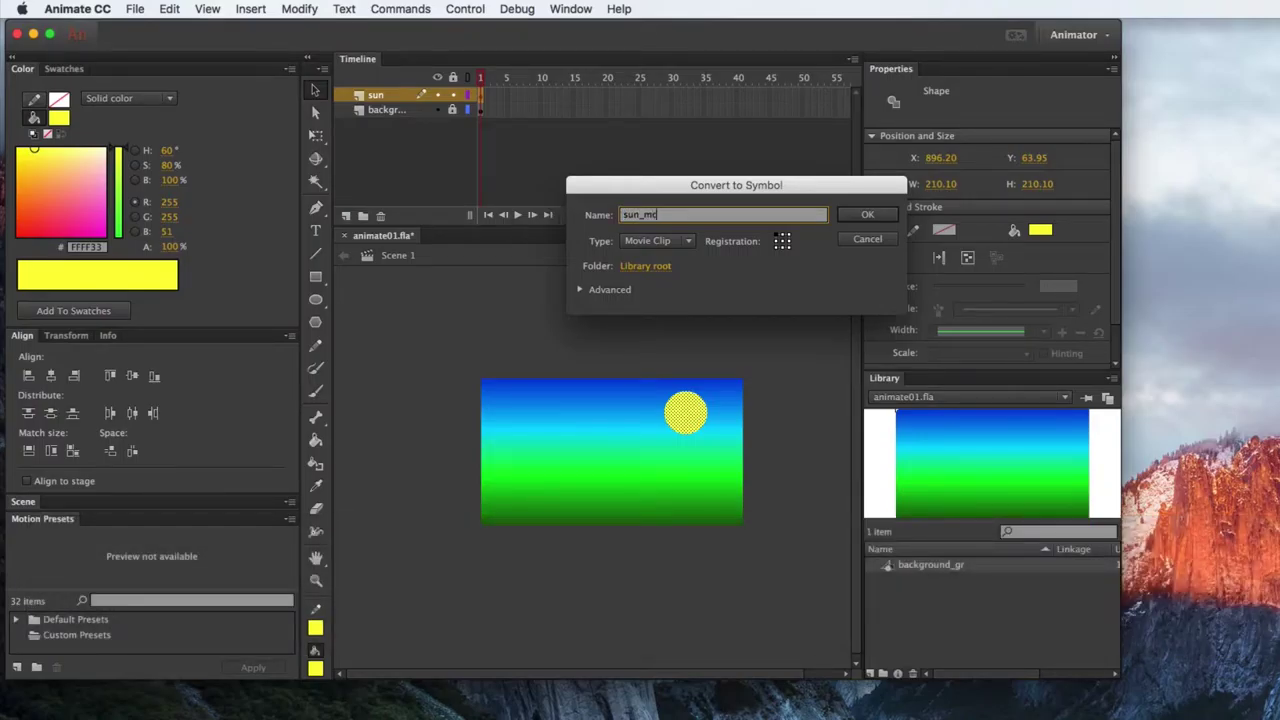
{"action": "left_click", "coordinate": [868, 215]}
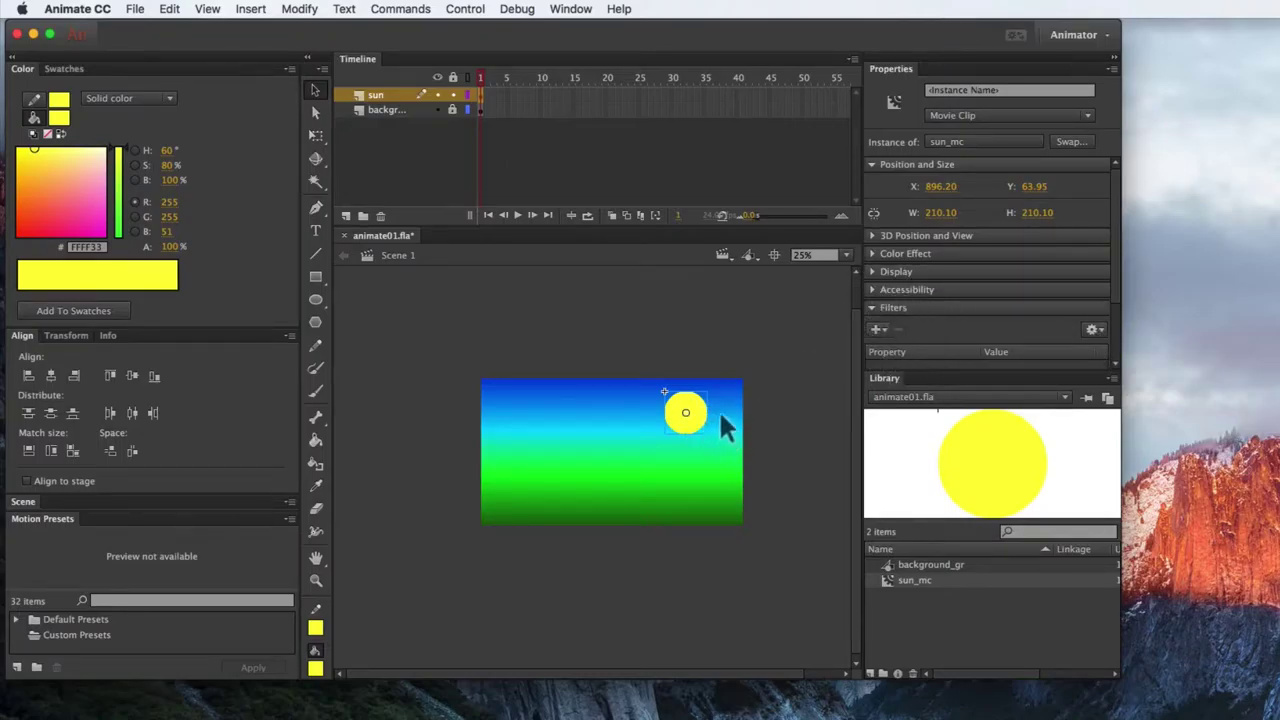
Step: Add a Glow filter to the sun with Blur Y 100, in the sun's yellow, then enlarge the blur
{"action": "left_click", "coordinate": [877, 329]}
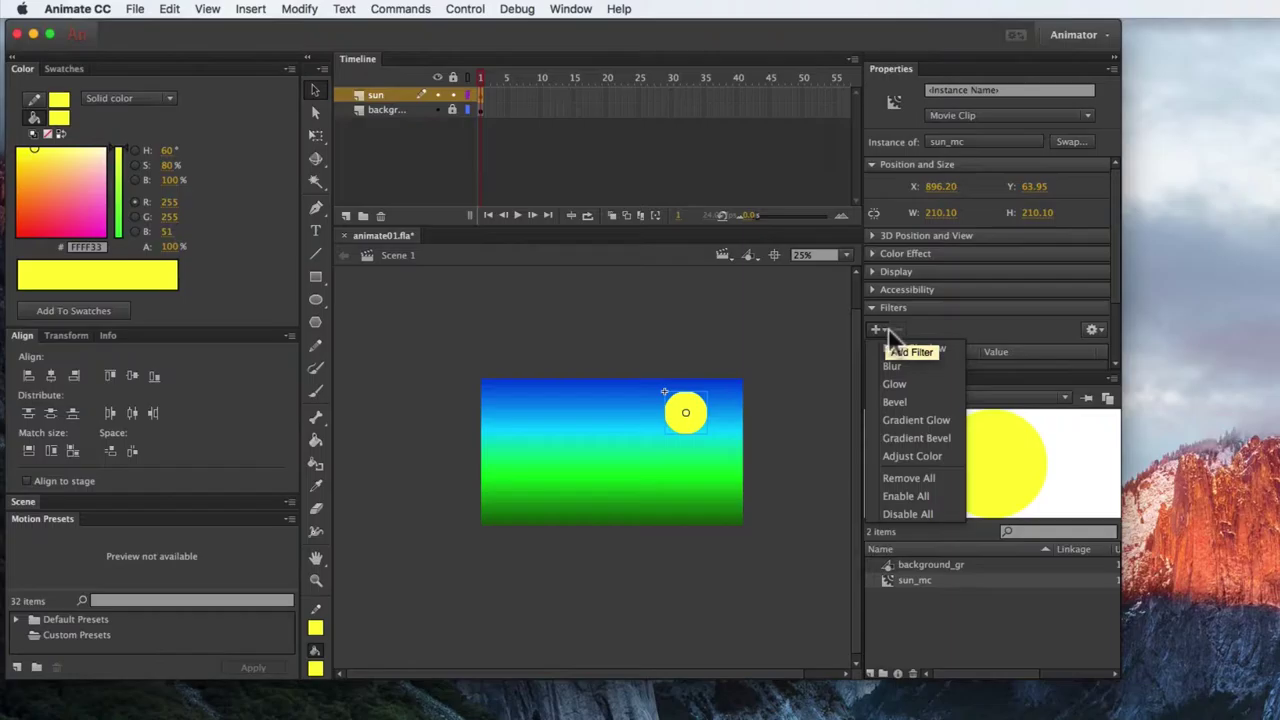
{"action": "left_click", "coordinate": [923, 379]}
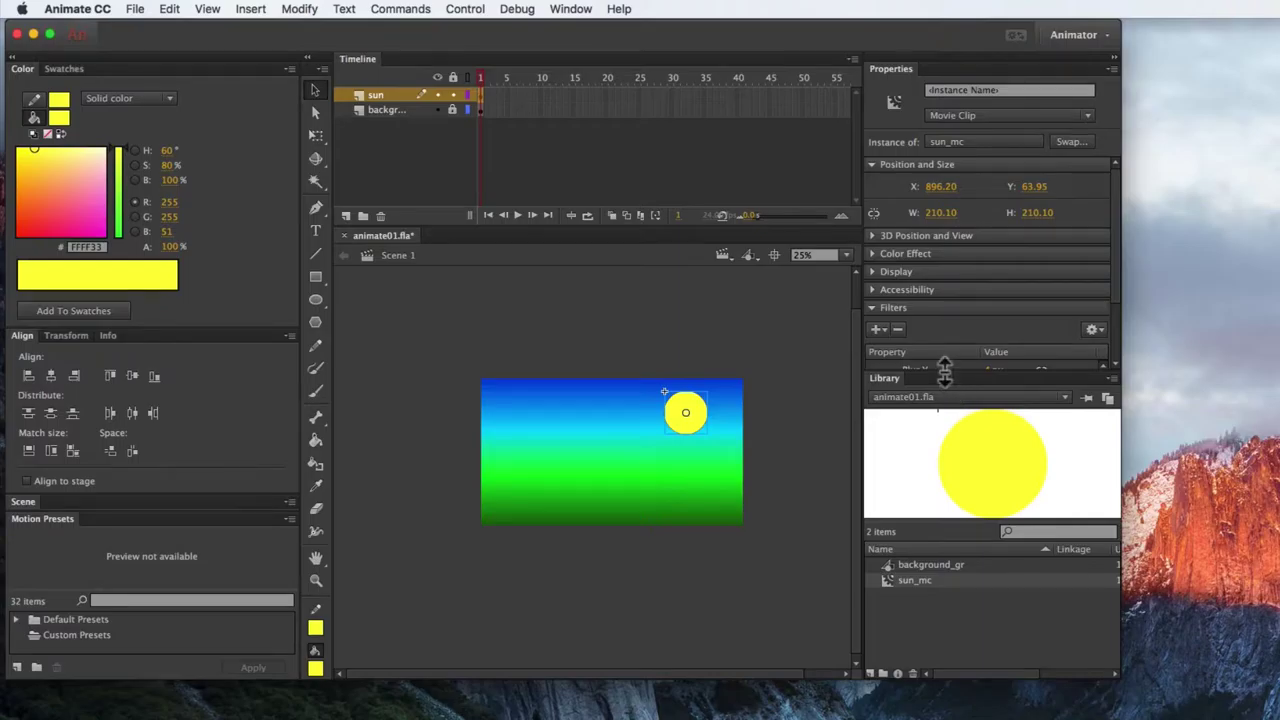
{"action": "left_click_drag", "start_coordinate": [944, 372], "coordinate": [946, 486]}
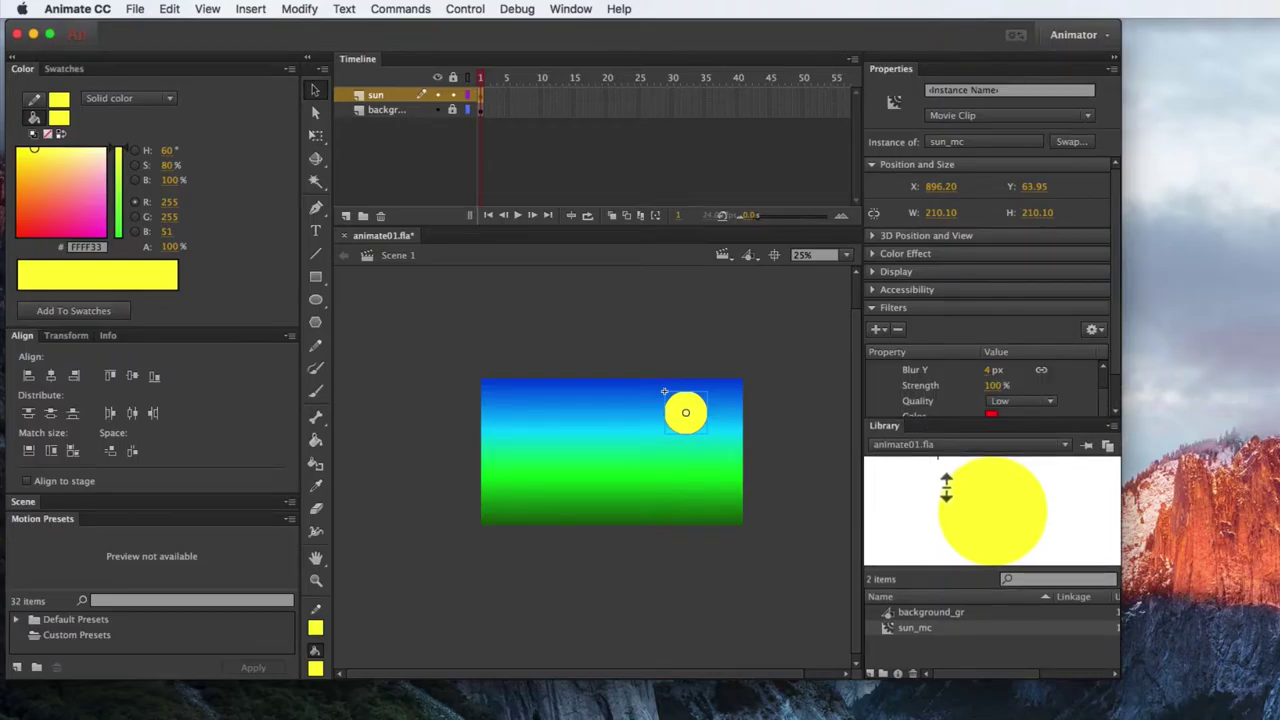
{"action": "left_click", "coordinate": [997, 370]}
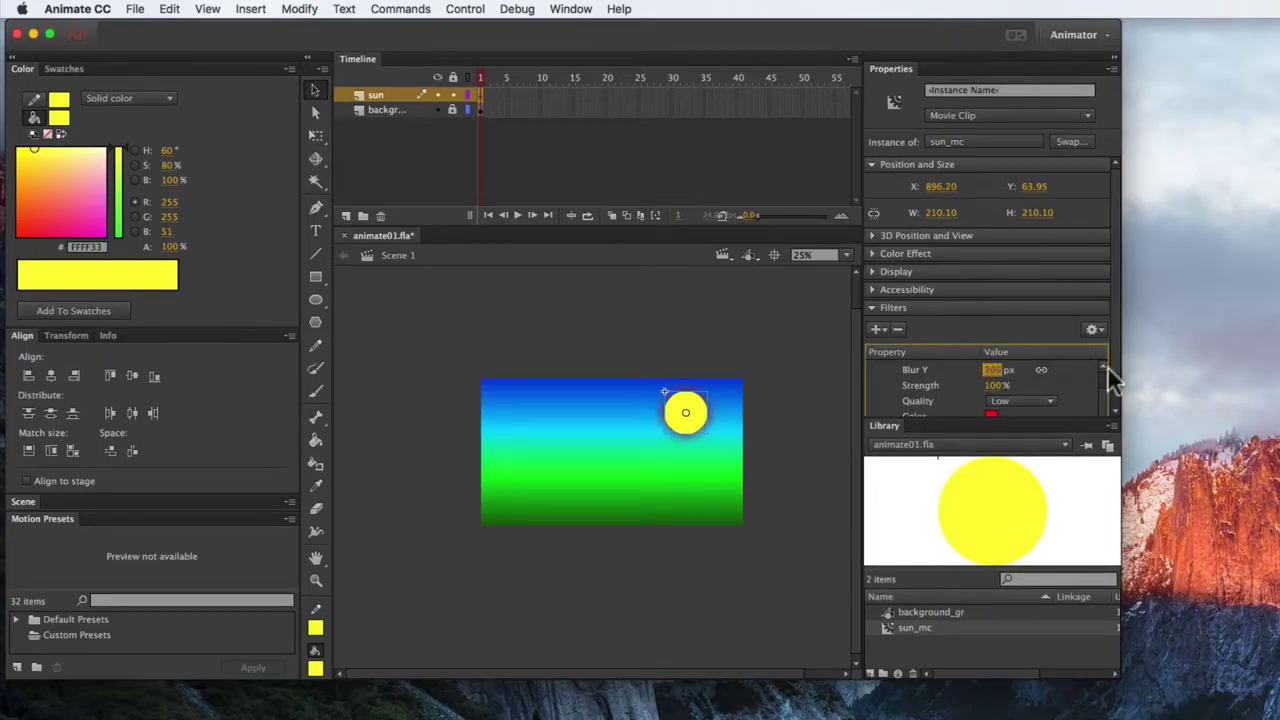
{"action": "type", "text": "100"}
{"action": "left_click", "coordinate": [993, 416]}
{"action": "left_click", "coordinate": [688, 405]}
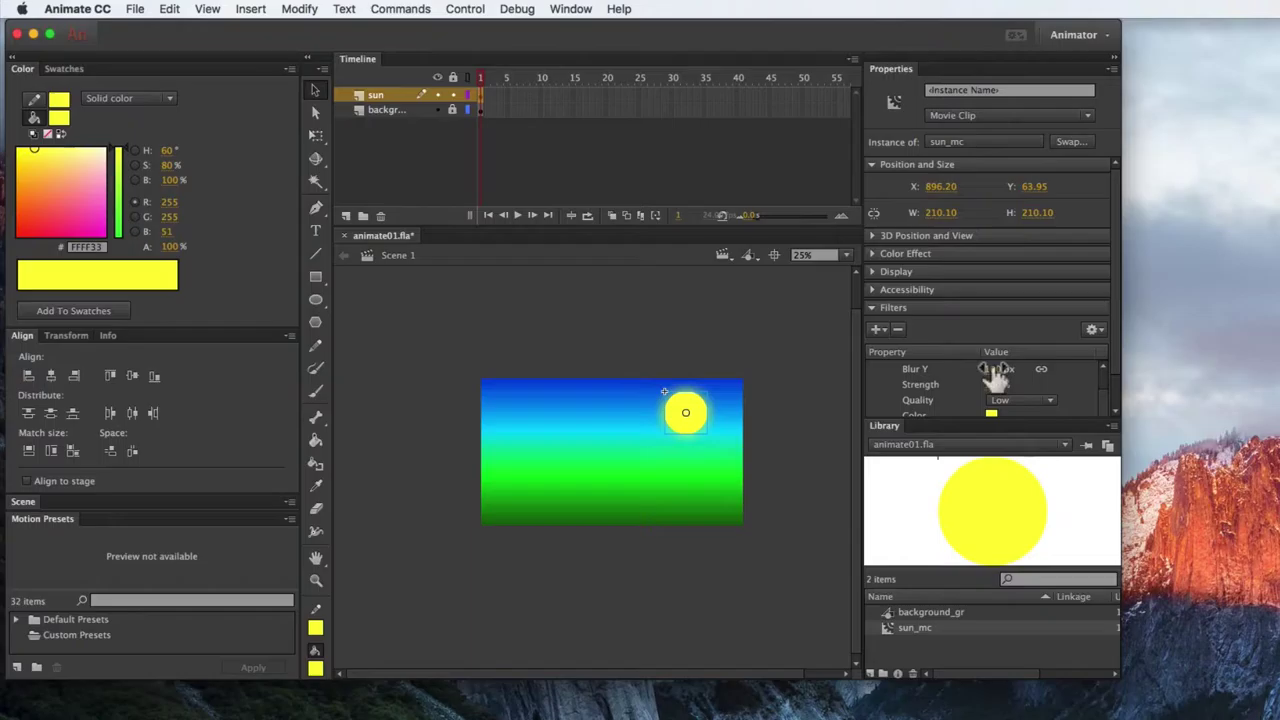
{"action": "left_click_drag", "start_coordinate": [995, 370], "coordinate": [1113, 386]}
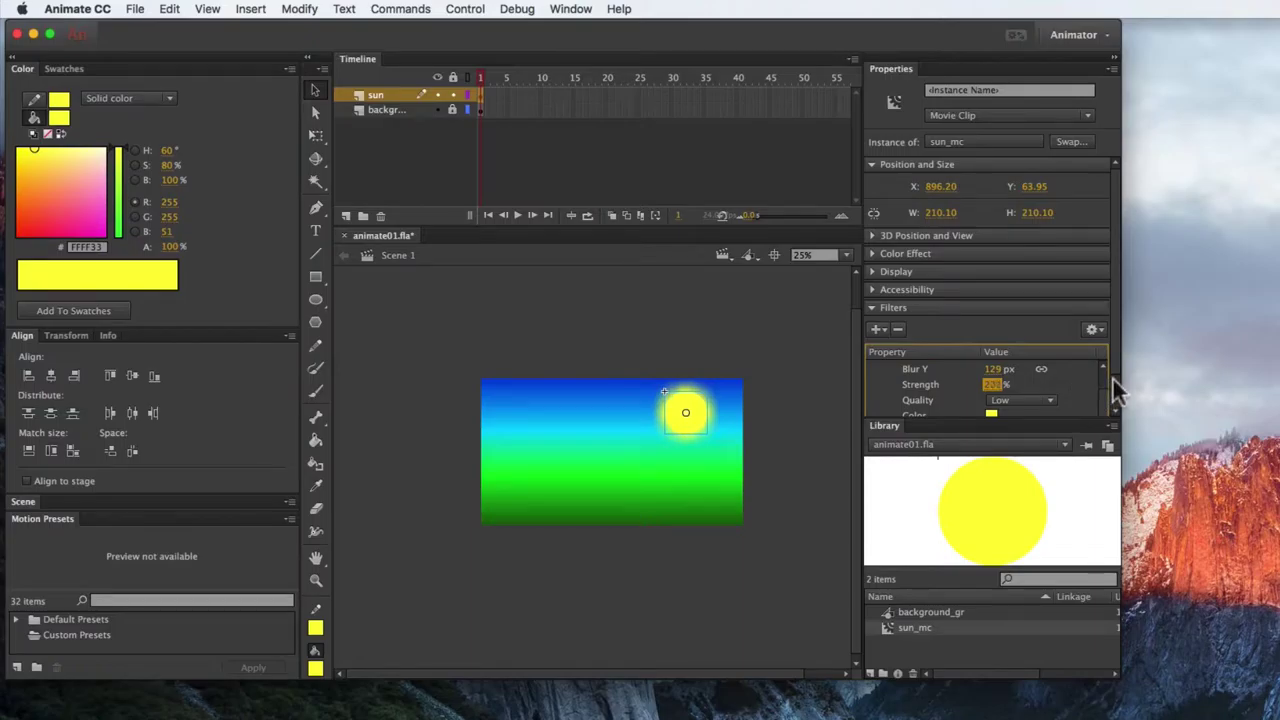
Step: Toggle Knockout on and off, set glow quality to High, and settle the blur at 88 px
{"action": "scroll", "coordinate": [1107, 391], "scroll_direction": "down", "scroll_amount": 1}
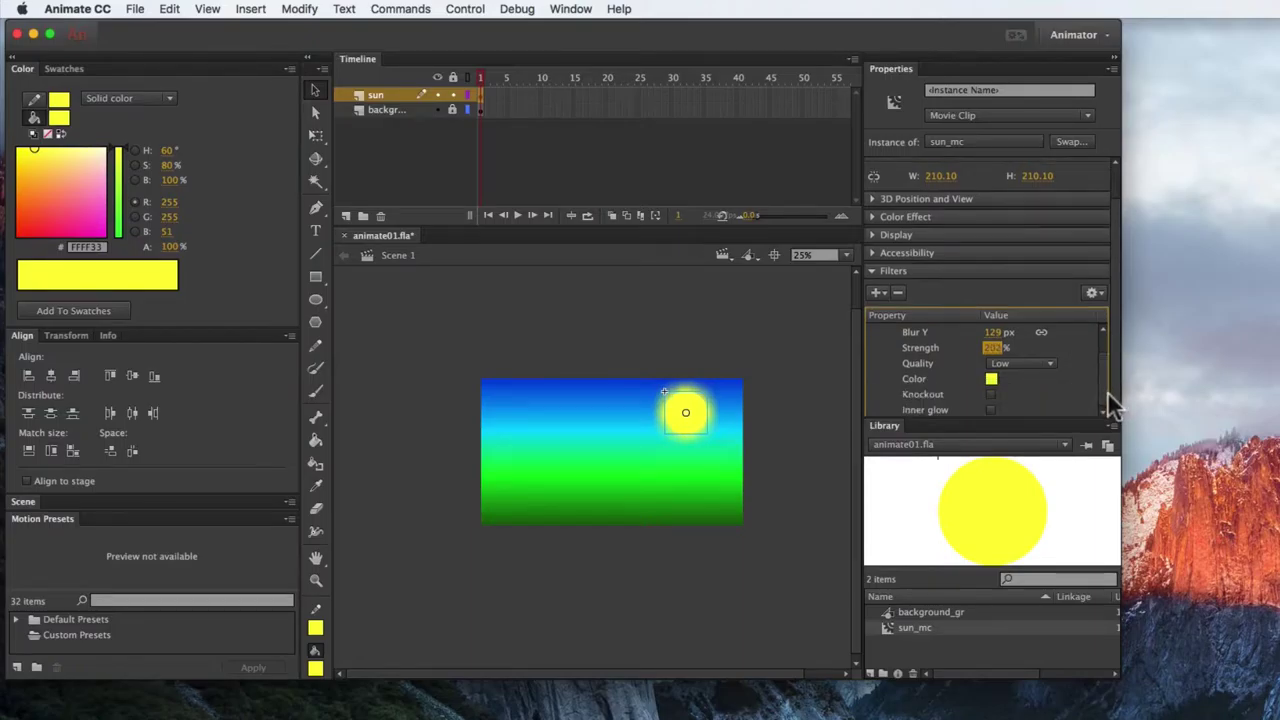
{"action": "left_click", "coordinate": [994, 396]}
{"action": "left_click", "coordinate": [996, 398]}
{"action": "left_click", "coordinate": [1024, 363]}
{"action": "left_click", "coordinate": [1016, 410]}
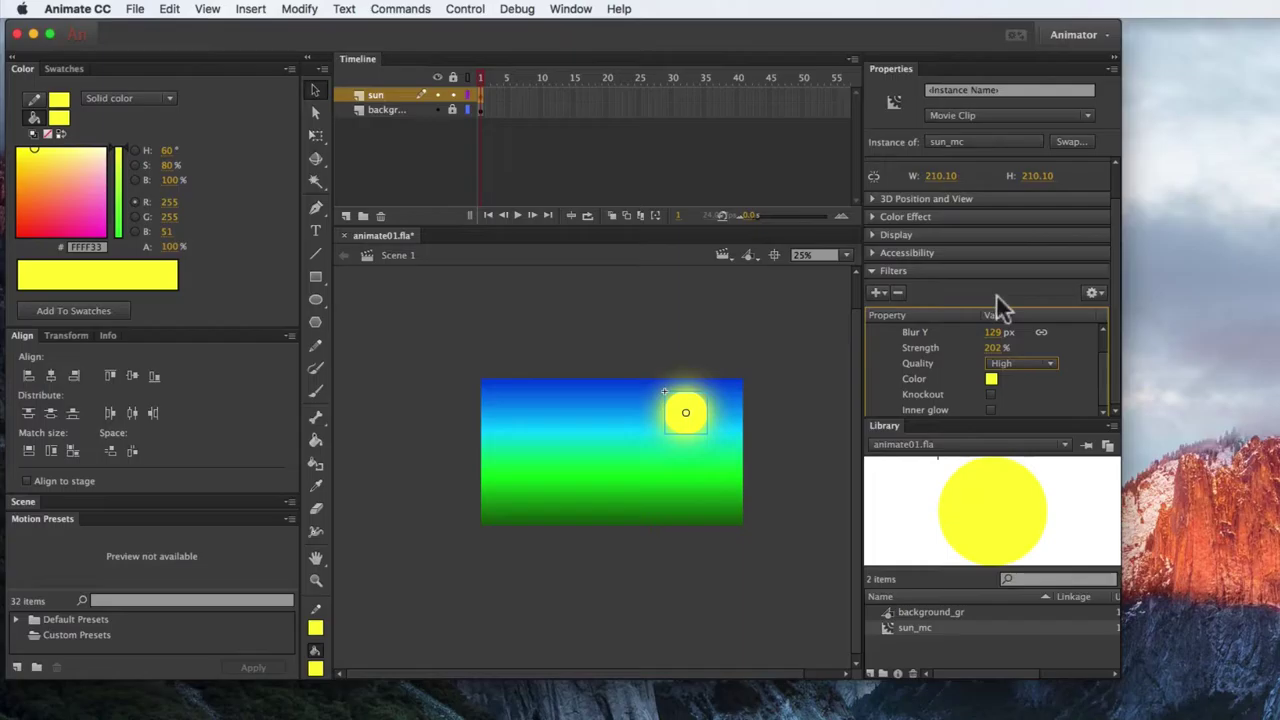
{"action": "left_click_drag", "start_coordinate": [990, 336], "coordinate": [1166, 353]}
Step: Add a Gradient Glow to the sun, adjusting its distance and briefly trying Knockout
{"action": "left_click", "coordinate": [877, 292]}
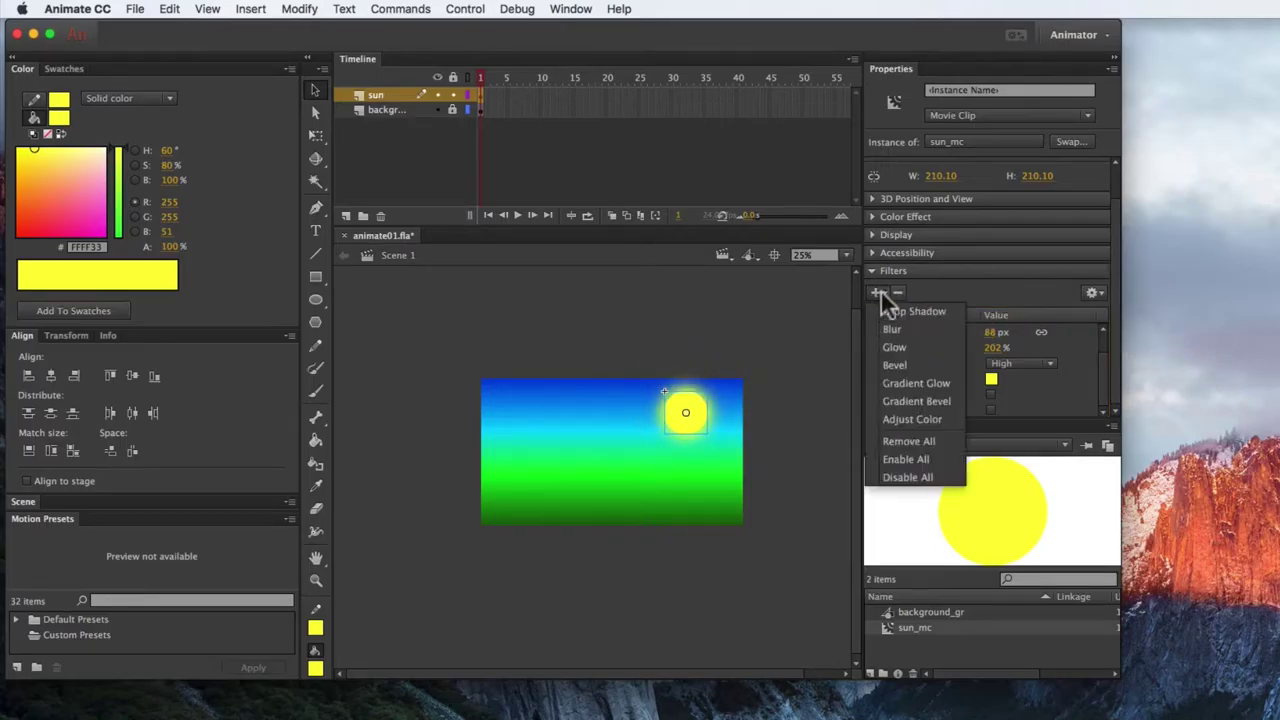
{"action": "left_click", "coordinate": [906, 383]}
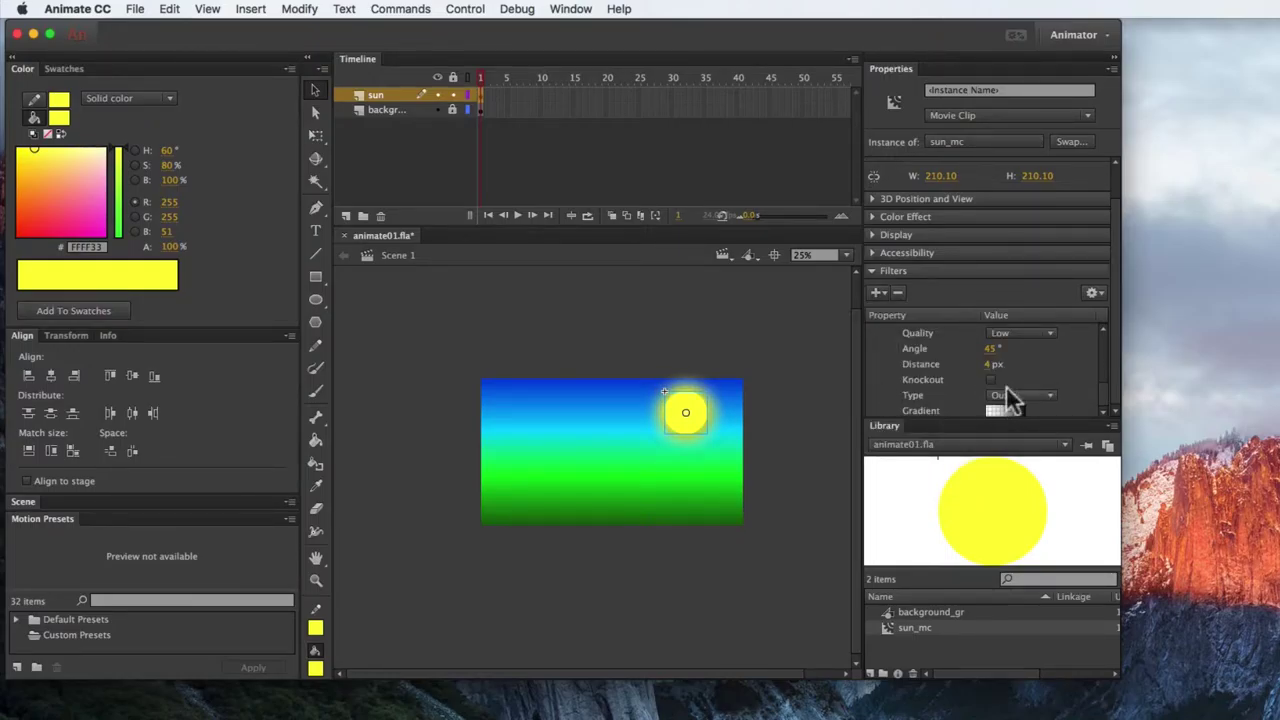
{"action": "mouse_move", "coordinate": [988, 368]}
{"action": "left_mouse_down"}
{"action": "mouse_move", "coordinate": [1174, 380]}
{"action": "mouse_move", "coordinate": [1226, 368]}
{"action": "mouse_move", "coordinate": [940, 345]}
{"action": "mouse_move", "coordinate": [691, 276]}
{"action": "mouse_move", "coordinate": [1199, 406]}
{"action": "mouse_move", "coordinate": [1010, 345]}
{"action": "mouse_move", "coordinate": [1130, 359]}
{"action": "mouse_move", "coordinate": [980, 317]}
{"action": "mouse_move", "coordinate": [1020, 335]}
{"action": "mouse_move", "coordinate": [985, 390]}
{"action": "left_mouse_up"}
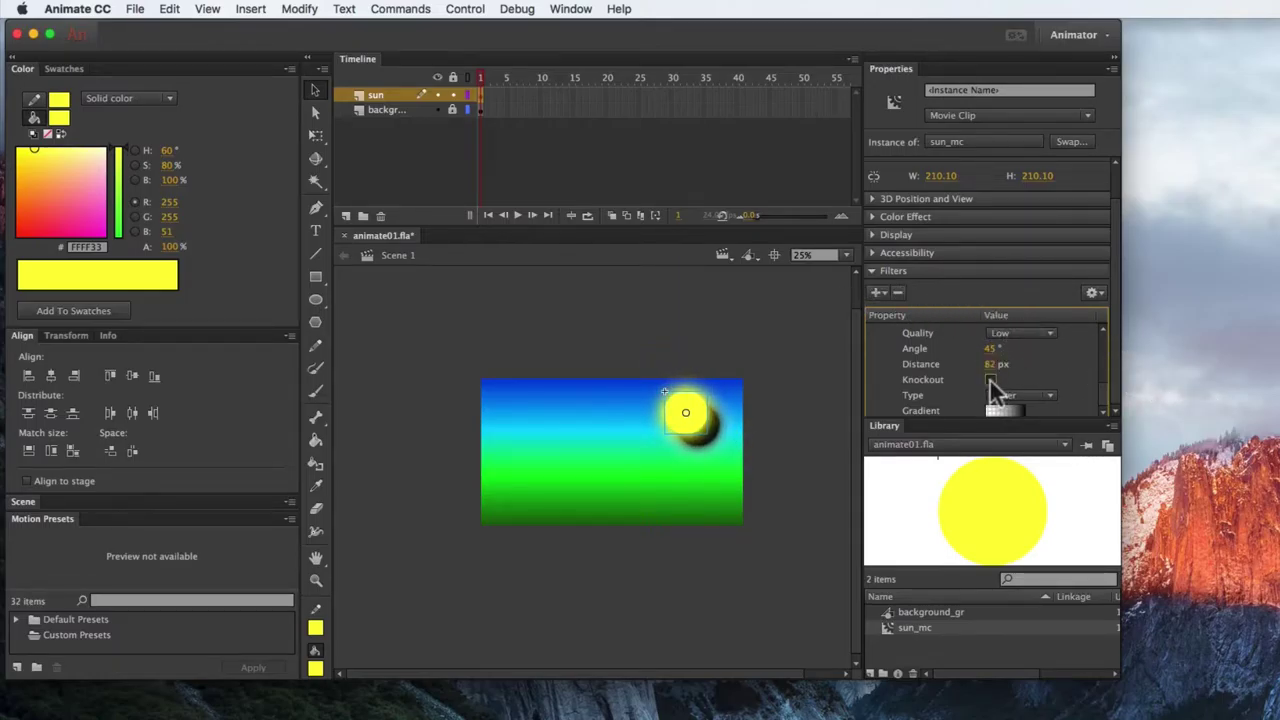
{"action": "left_click", "coordinate": [990, 380]}
{"action": "left_click", "coordinate": [990, 380]}
{"action": "left_click_drag", "start_coordinate": [997, 368], "coordinate": [967, 378]}
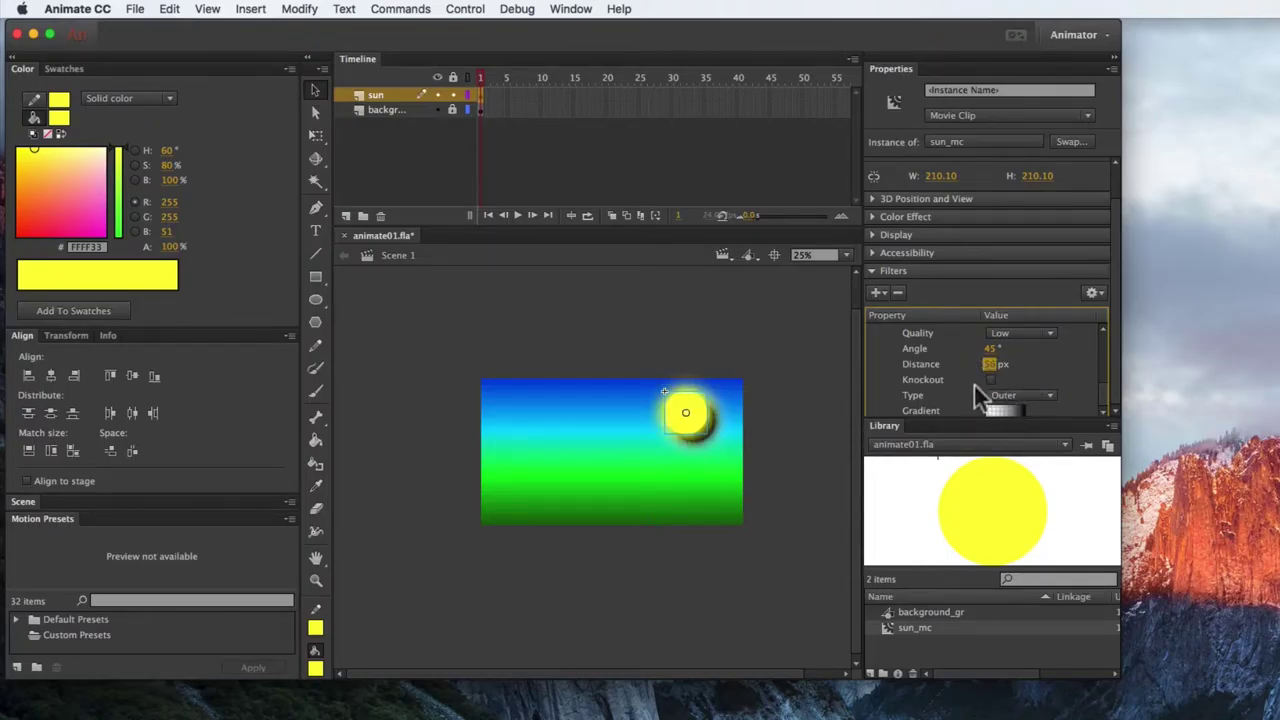
Step: Set the gradient's end stop to the sun's yellow, distance 0, angle 158° and quality High
{"action": "left_click", "coordinate": [1022, 410]}
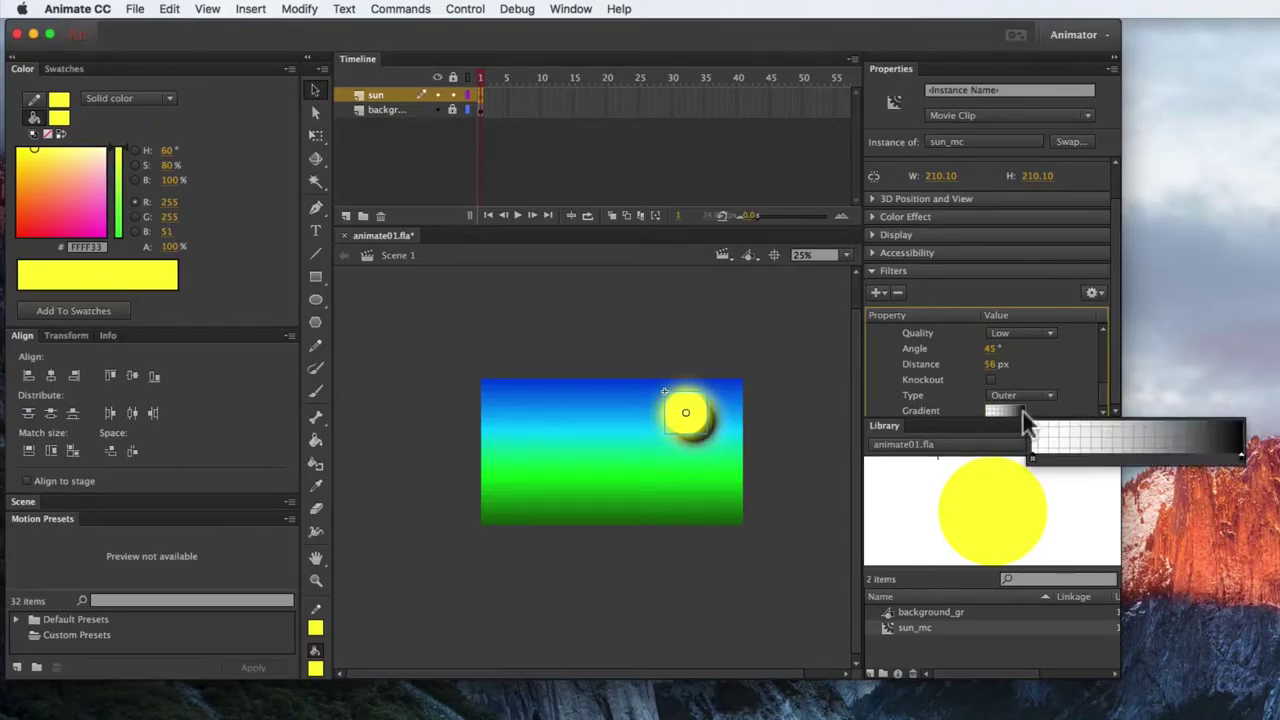
{"action": "left_click", "coordinate": [1241, 458]}
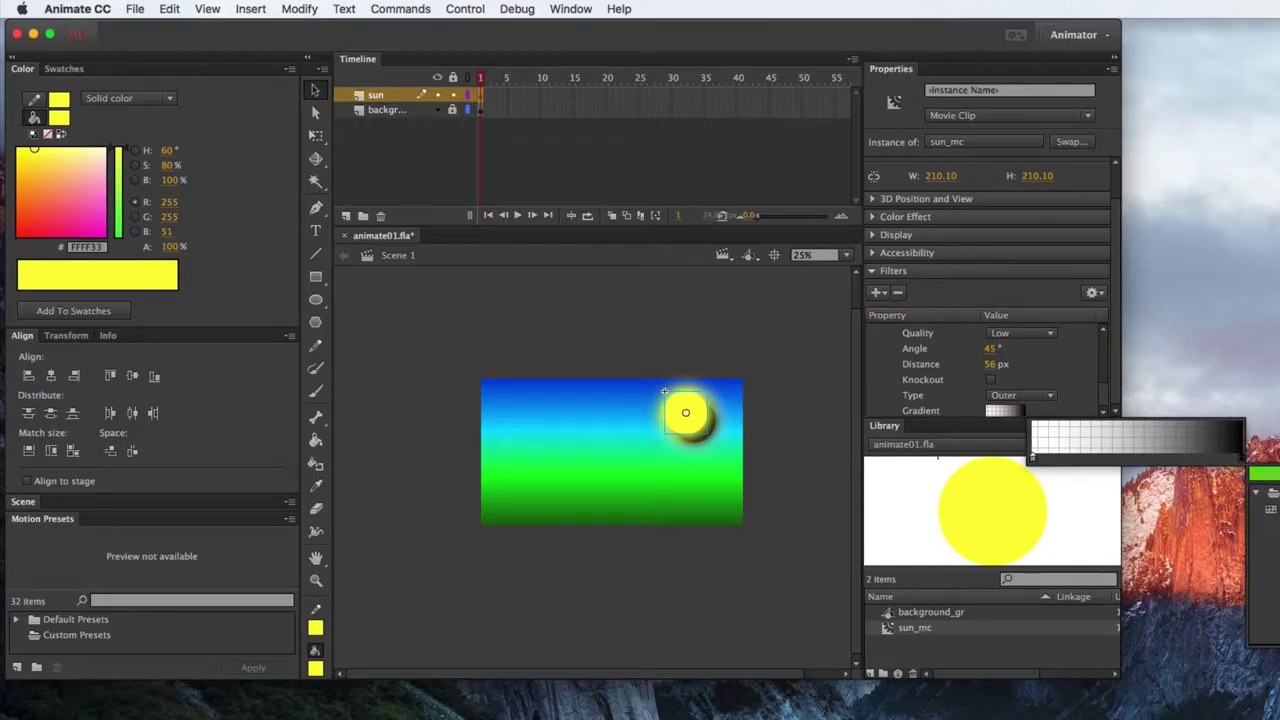
{"action": "left_click", "coordinate": [680, 422]}
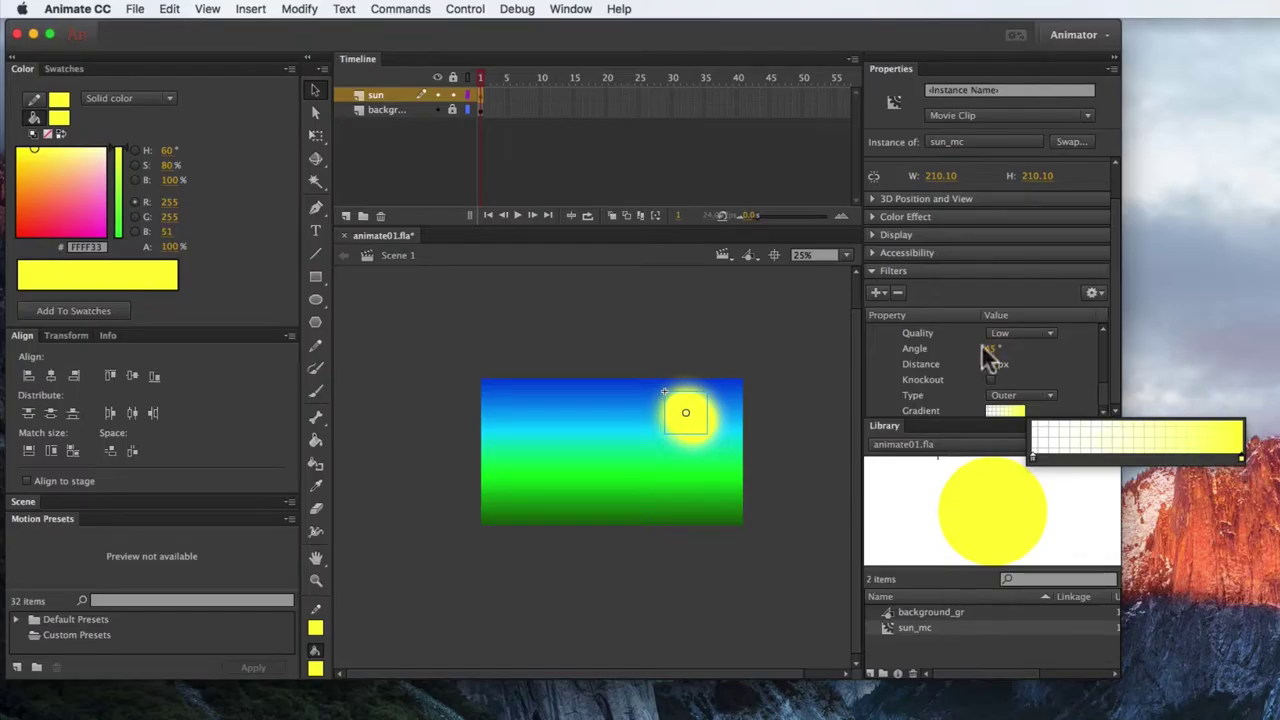
{"action": "left_click", "coordinate": [1040, 380]}
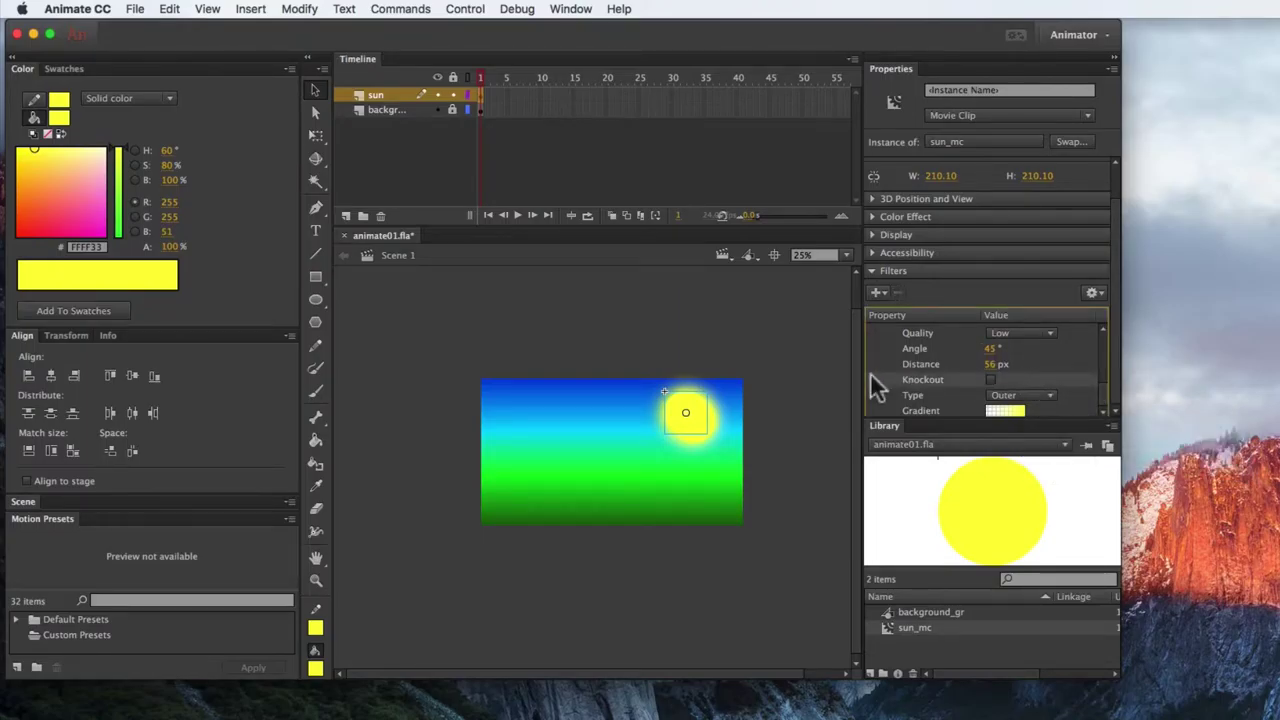
{"action": "left_click", "coordinate": [991, 365]}
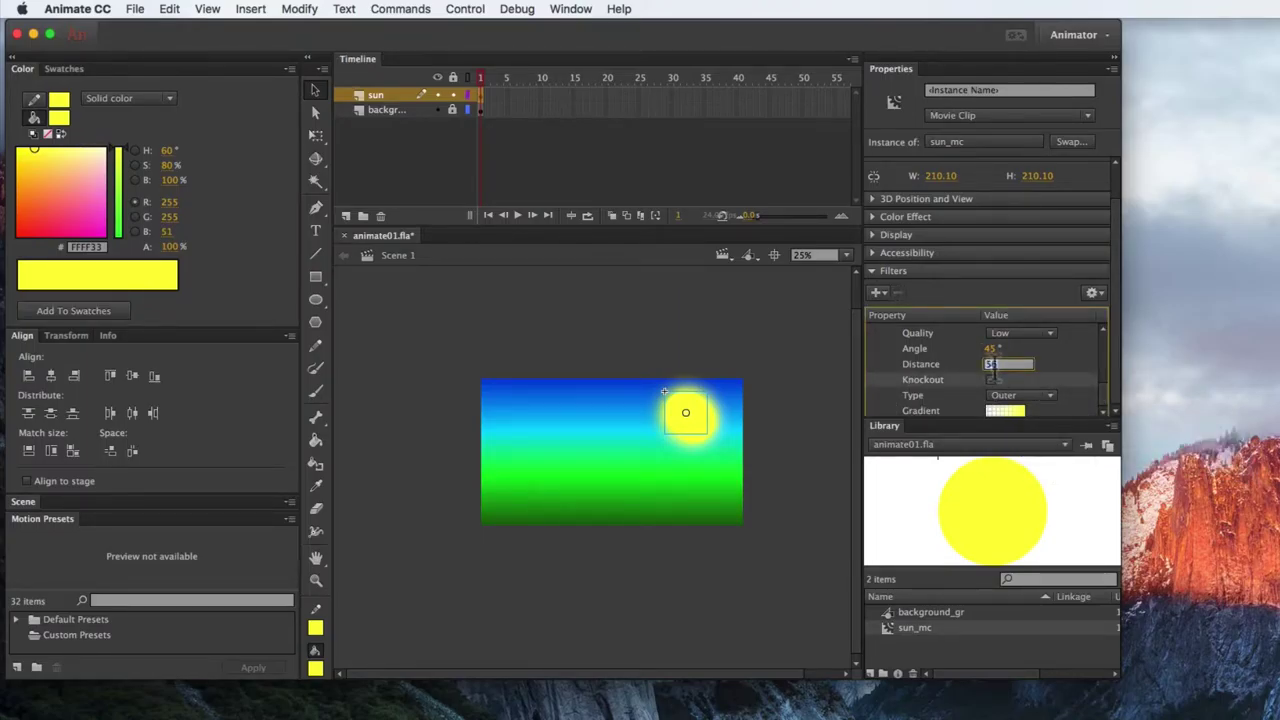
{"action": "type", "text": "0"}
{"action": "key", "text": "Return"}
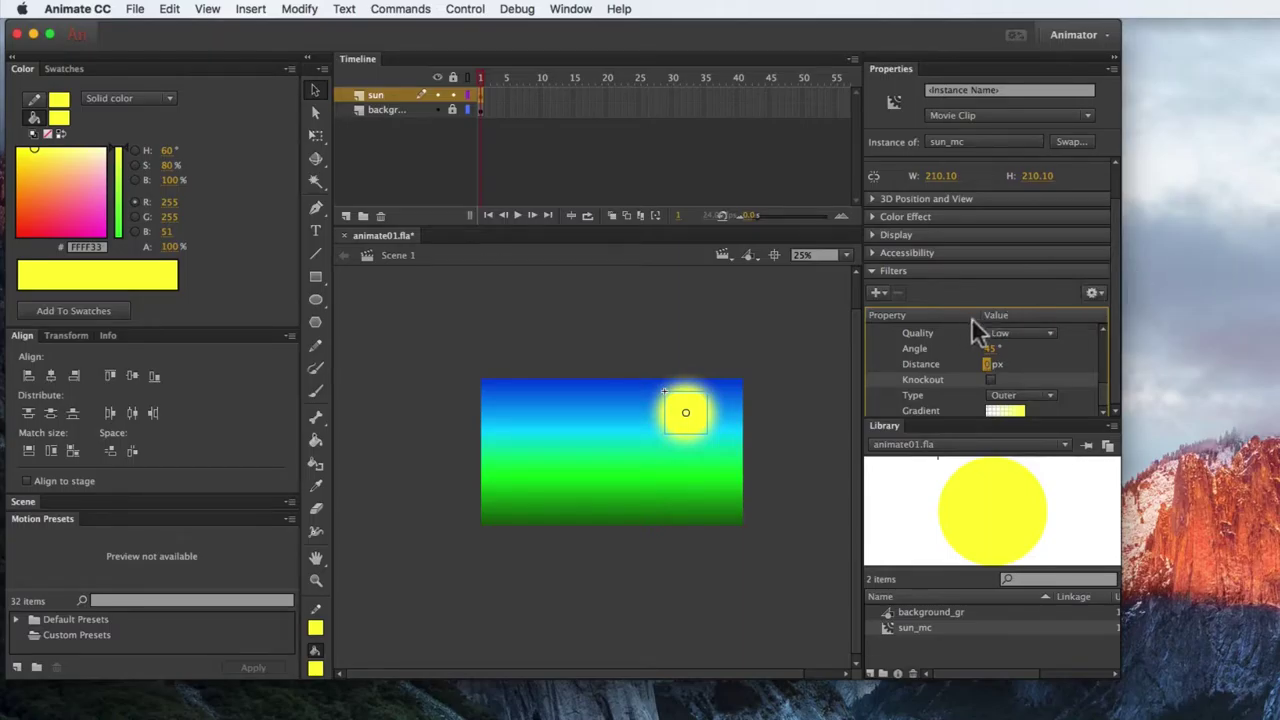
{"action": "left_click_drag", "start_coordinate": [991, 348], "coordinate": [1100, 366]}
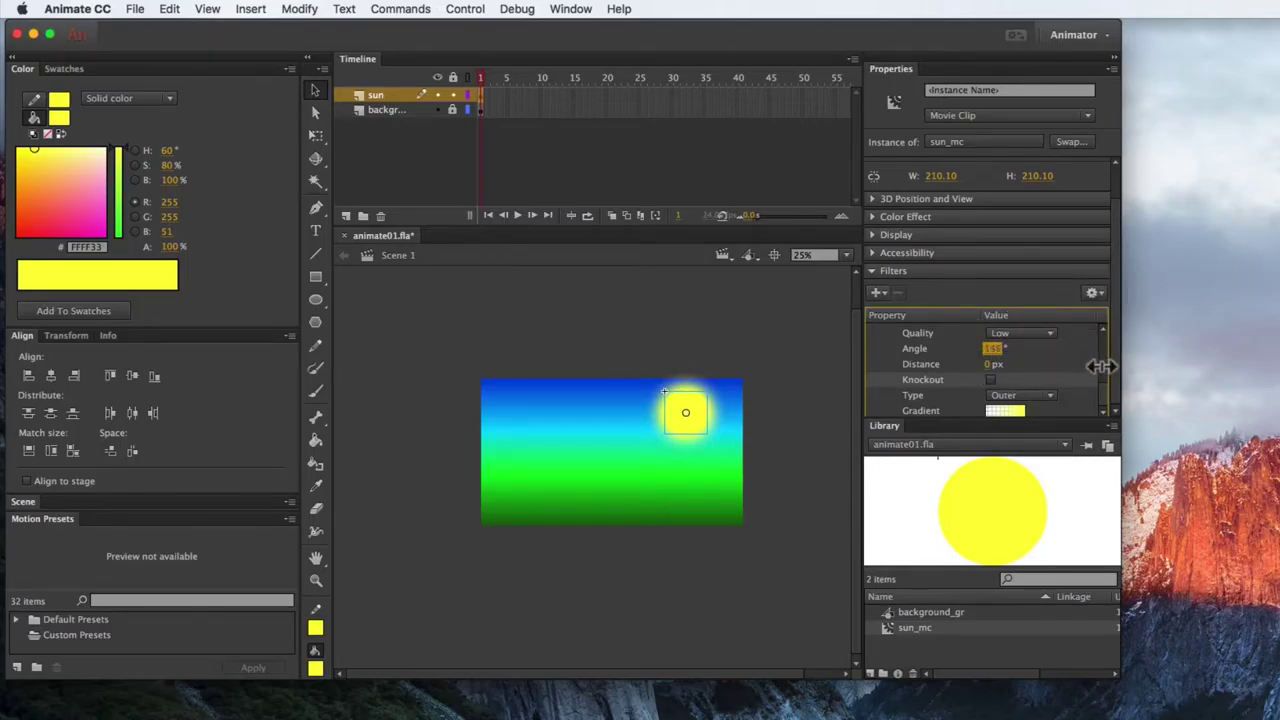
{"action": "left_click", "coordinate": [1023, 331]}
{"action": "left_click", "coordinate": [1025, 381]}
Step: Raise the Gradient Glow blur to 255 px, trying Inner glow before reverting to outer
{"action": "scroll", "coordinate": [1104, 350], "scroll_direction": "down", "scroll_amount": 3}
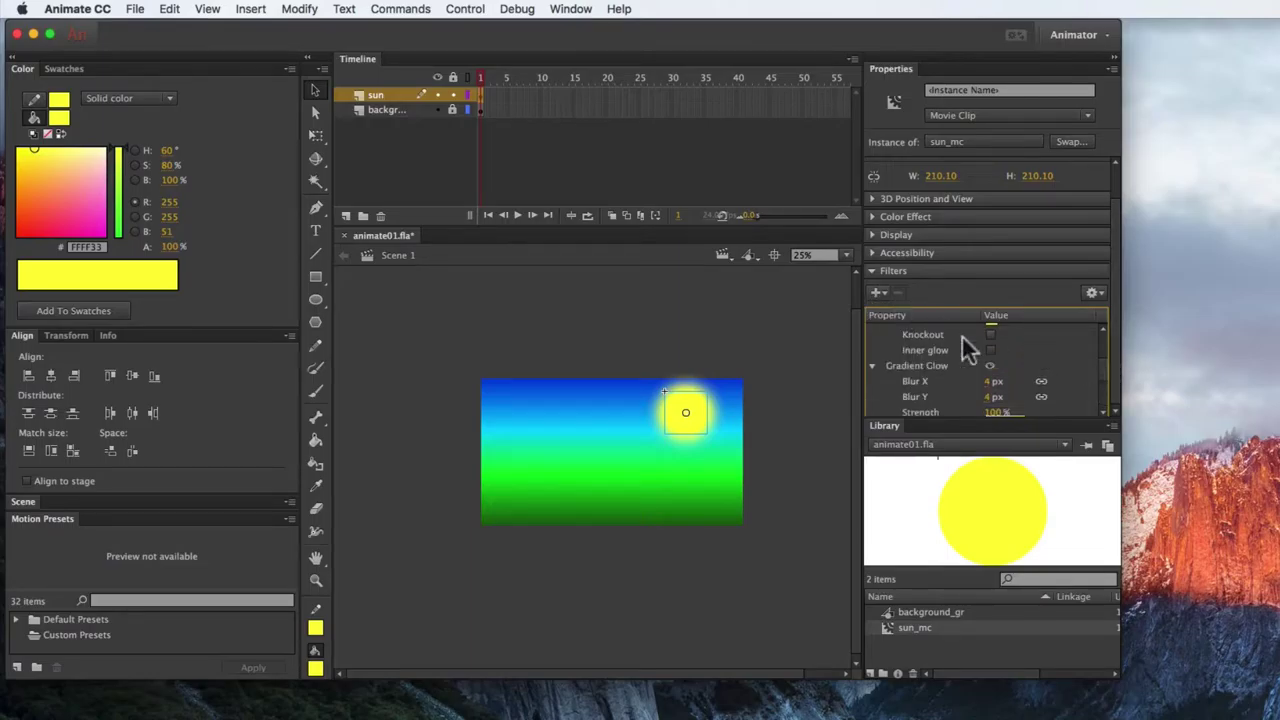
{"action": "left_click_drag", "start_coordinate": [991, 381], "coordinate": [1130, 381]}
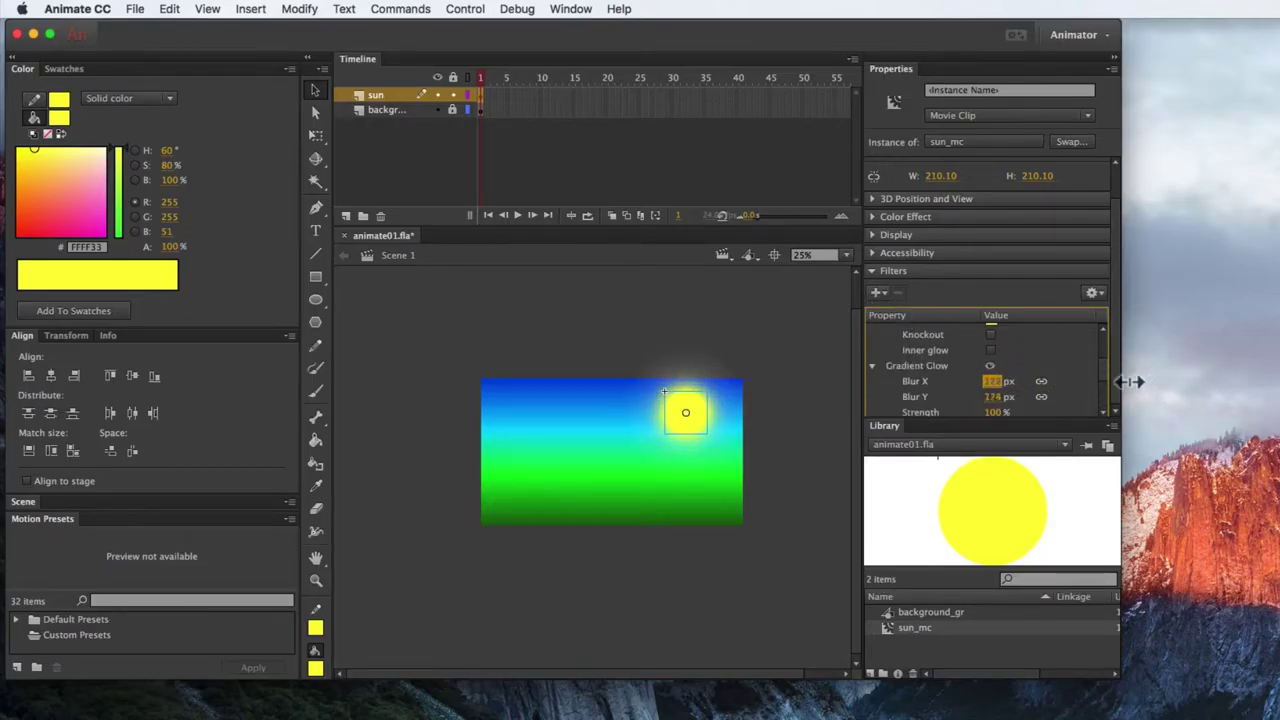
{"action": "left_click_drag", "start_coordinate": [993, 397], "coordinate": [1037, 400]}
{"action": "left_click", "coordinate": [991, 351]}
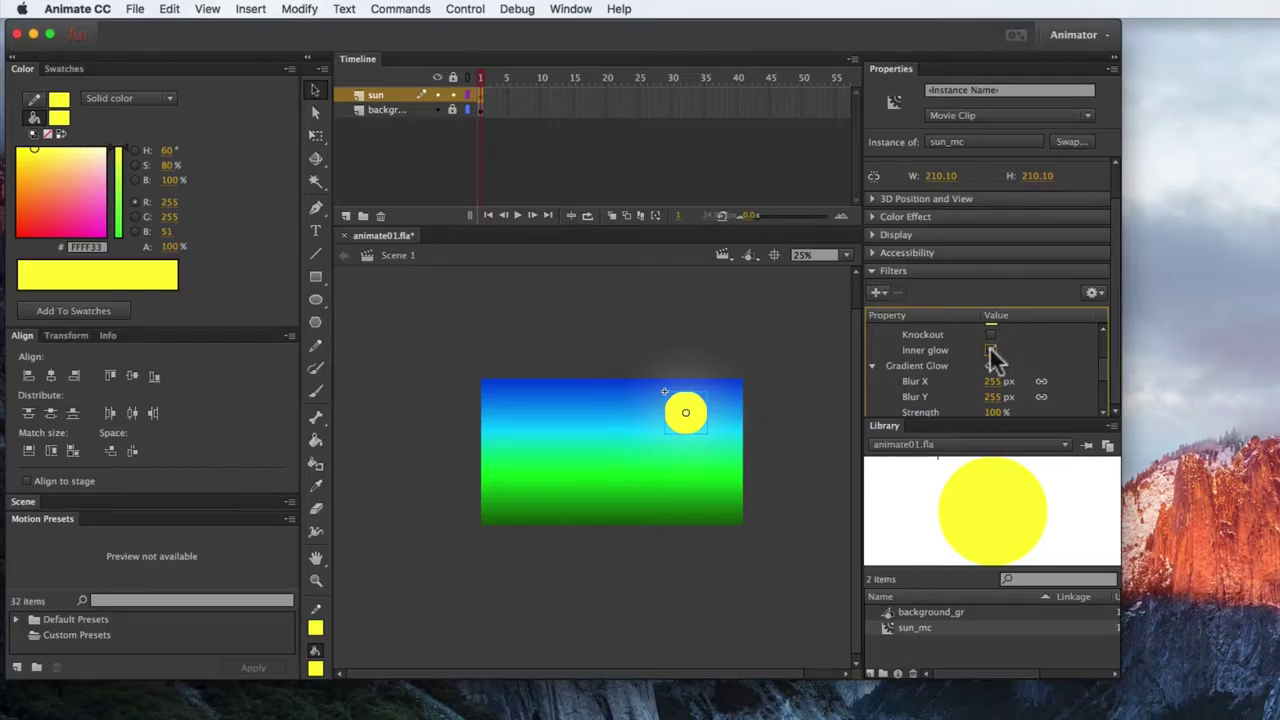
{"action": "left_click", "coordinate": [990, 349]}
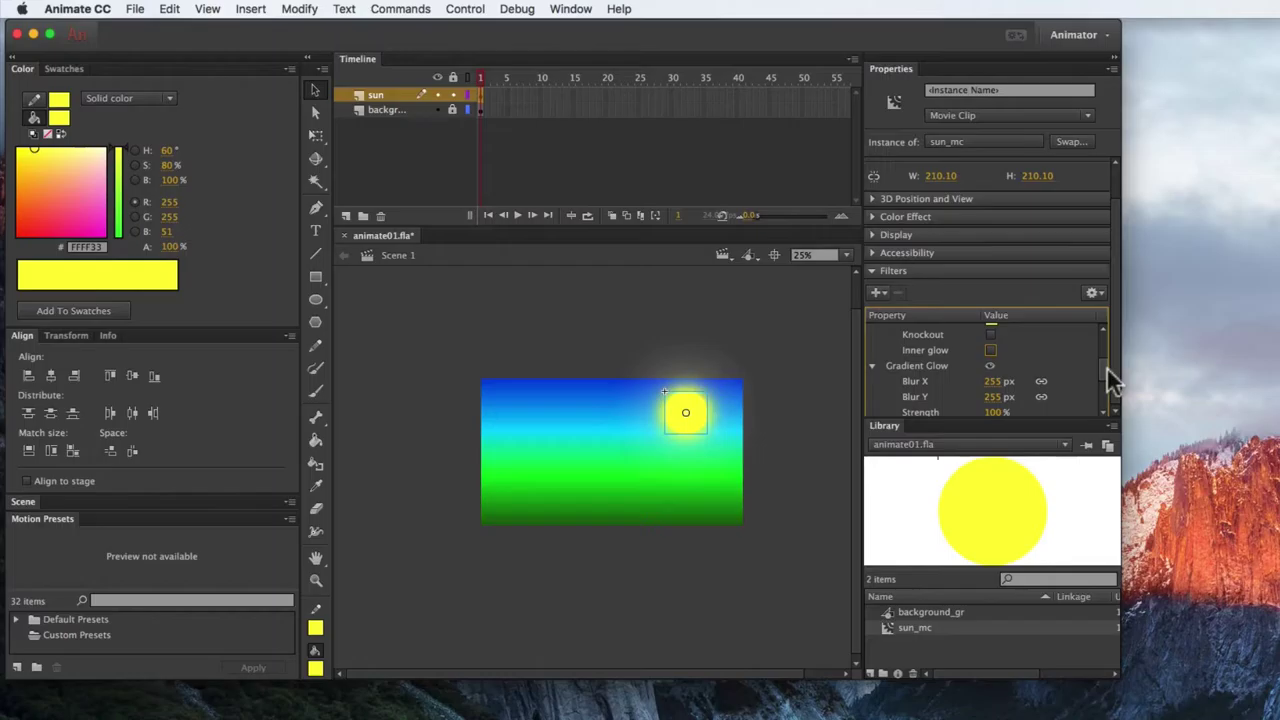
{"action": "left_click_drag", "start_coordinate": [1106, 367], "coordinate": [1105, 316]}
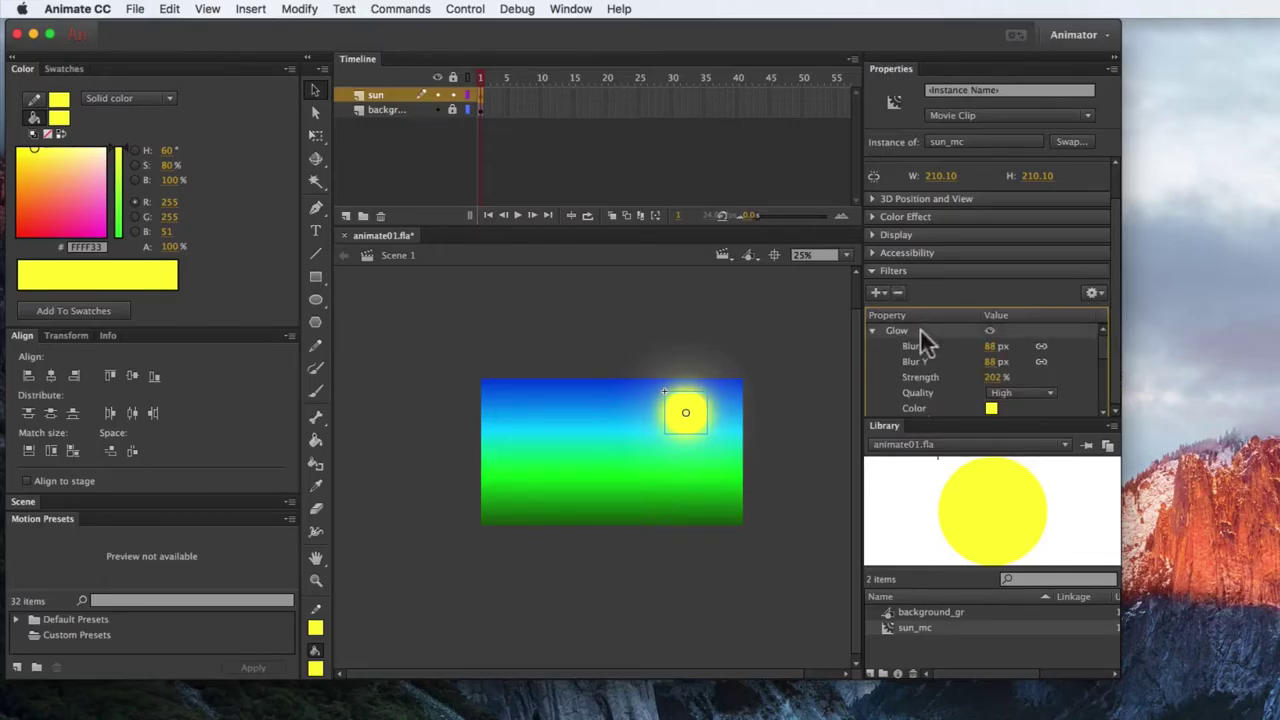
Step: Restore the accidentally deleted sun and remove its original Glow filter
{"action": "key", "text": "Delete"}
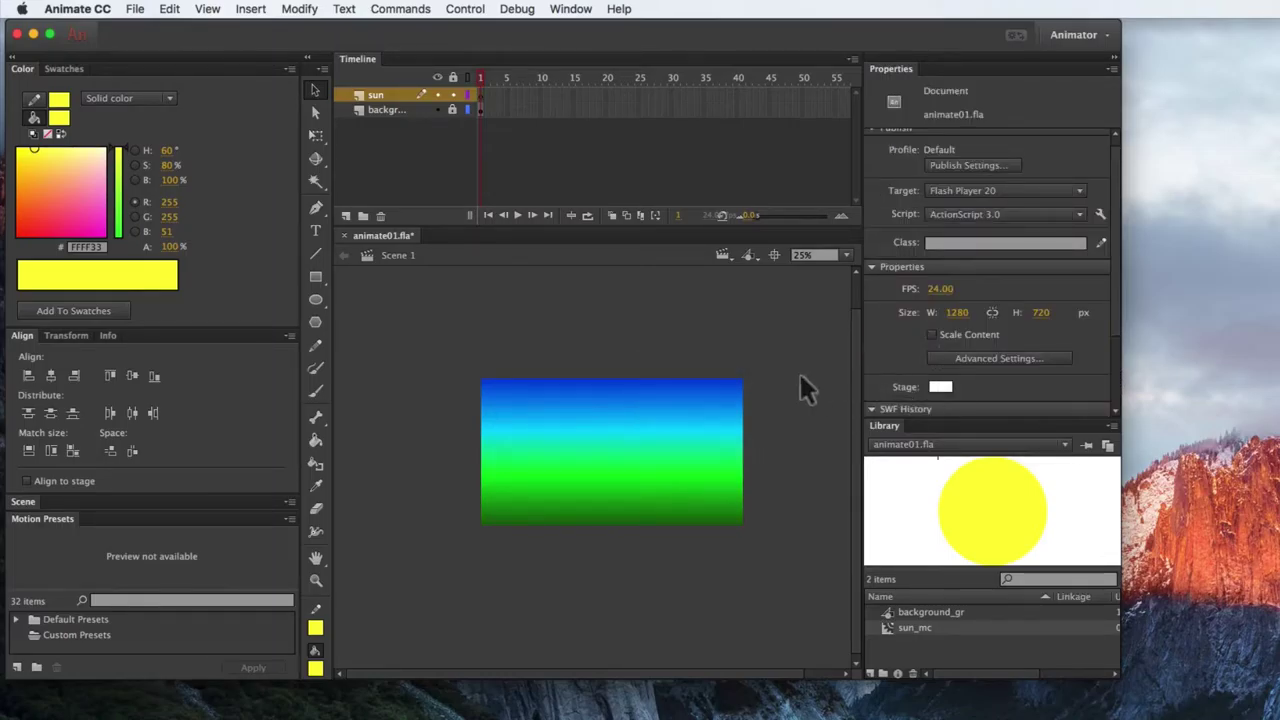
{"action": "key", "text": "super+z"}
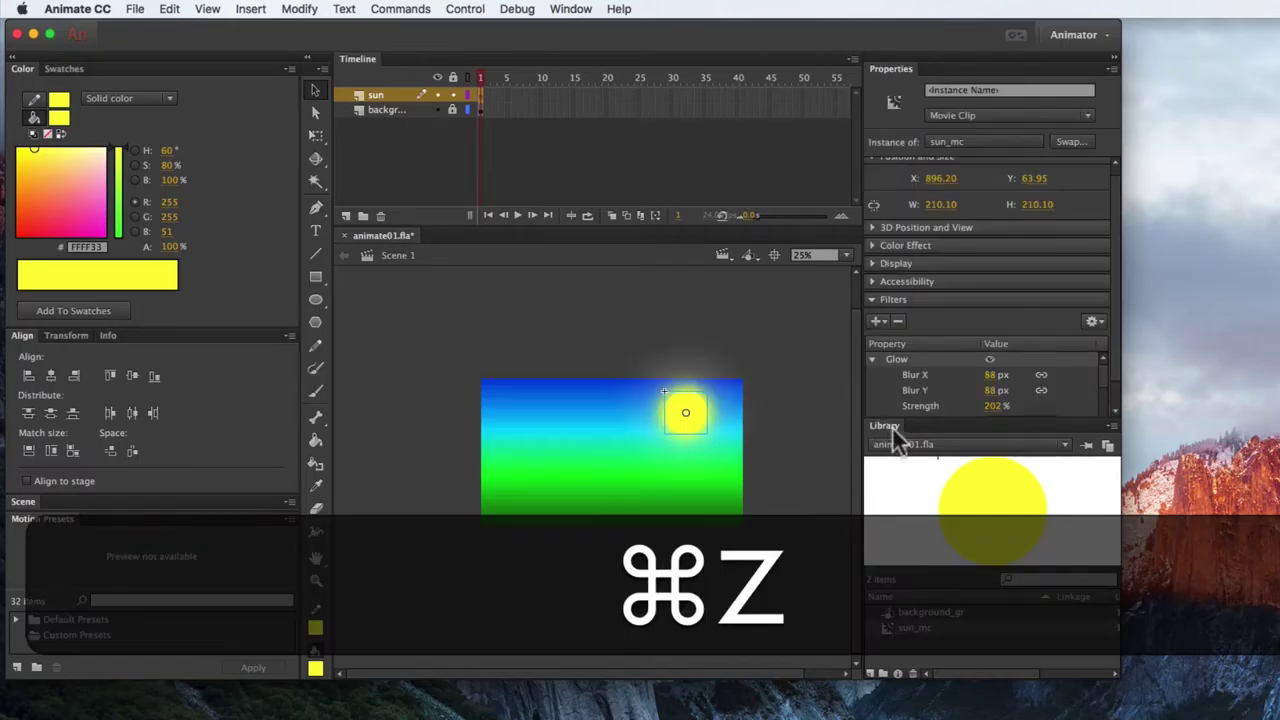
{"action": "left_click", "coordinate": [907, 362]}
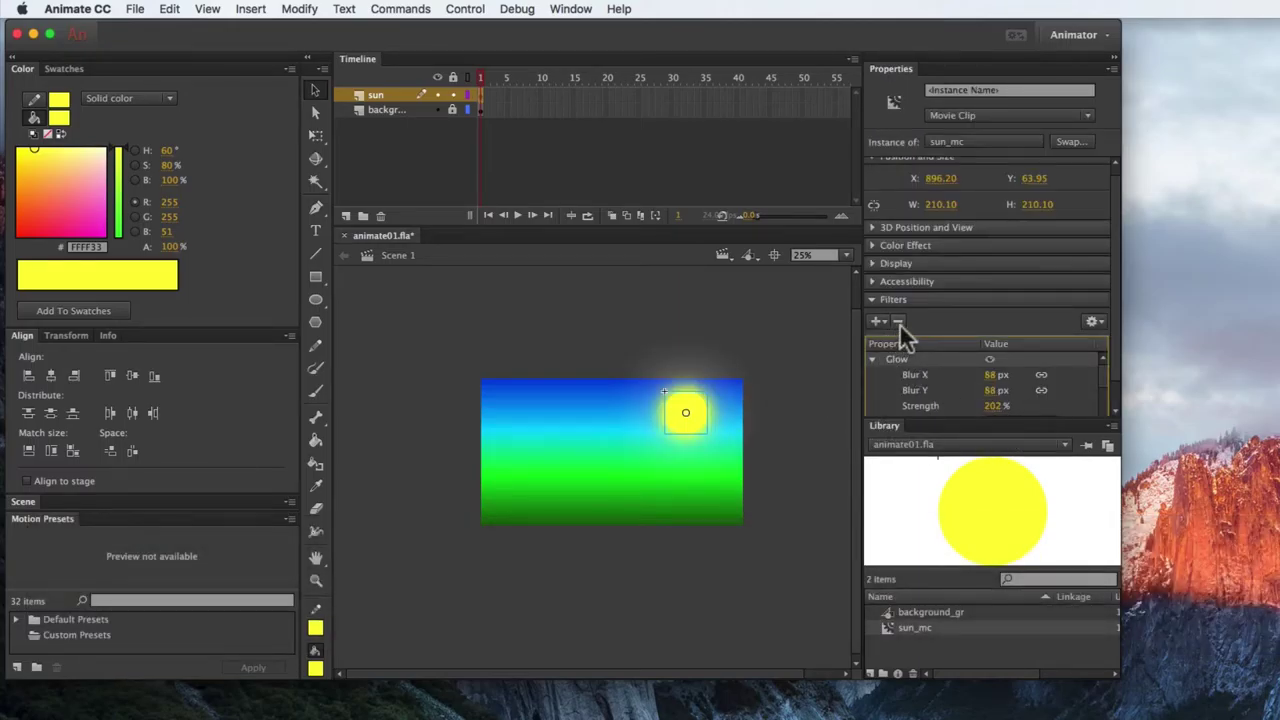
{"action": "left_click", "coordinate": [898, 321]}
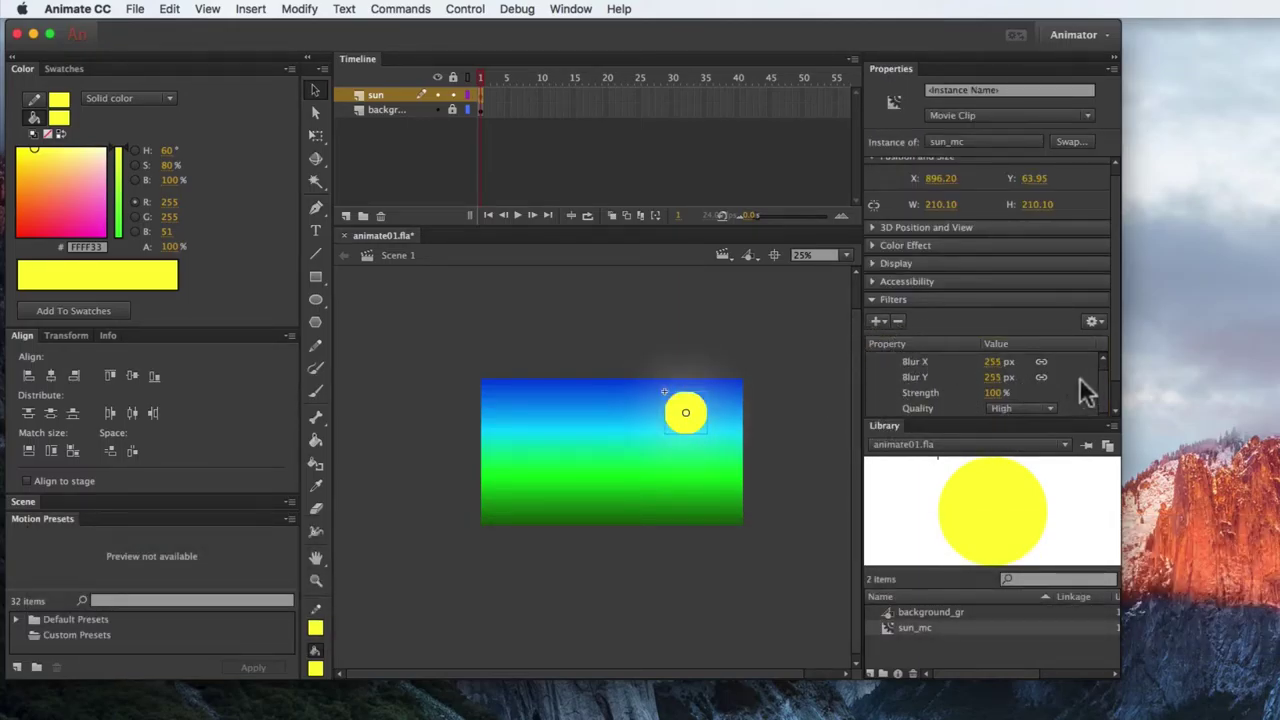
{"action": "left_click", "coordinate": [877, 319]}
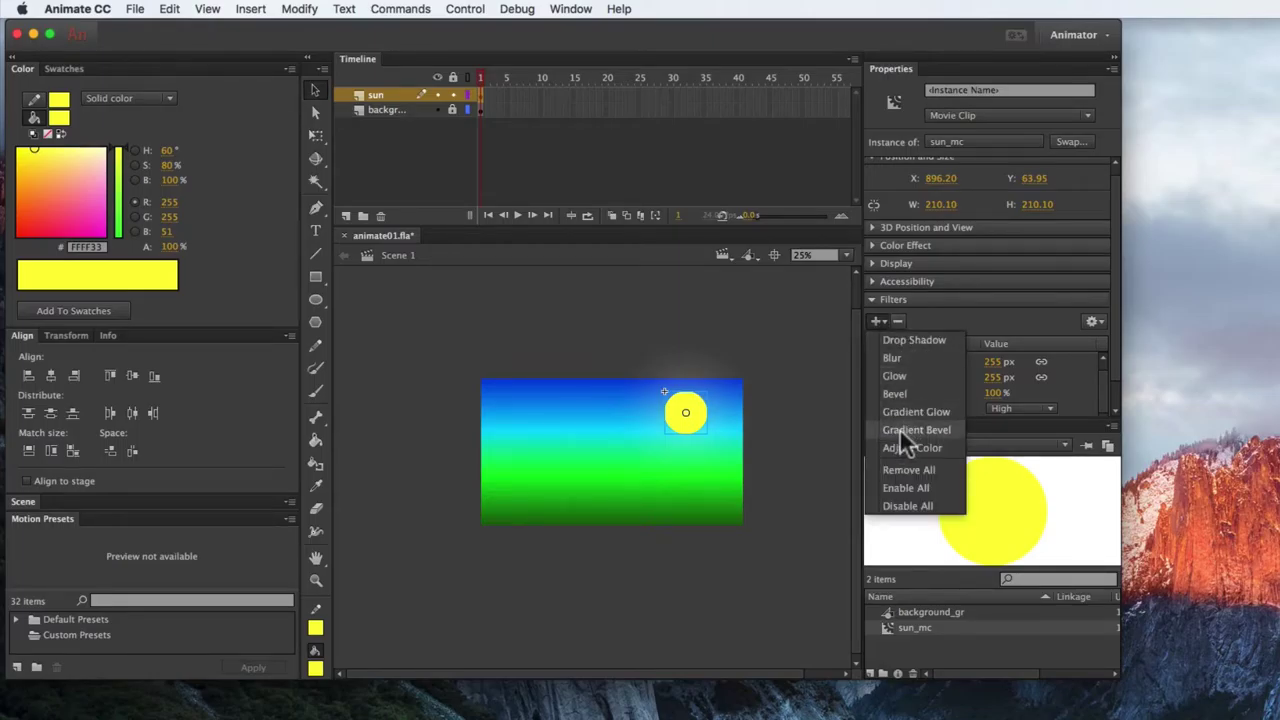
Step: Add a Glow in the sun's sampled yellow with 205 px blur and strength above 200%
{"action": "left_click", "coordinate": [900, 375]}
{"action": "left_click", "coordinate": [992, 408]}
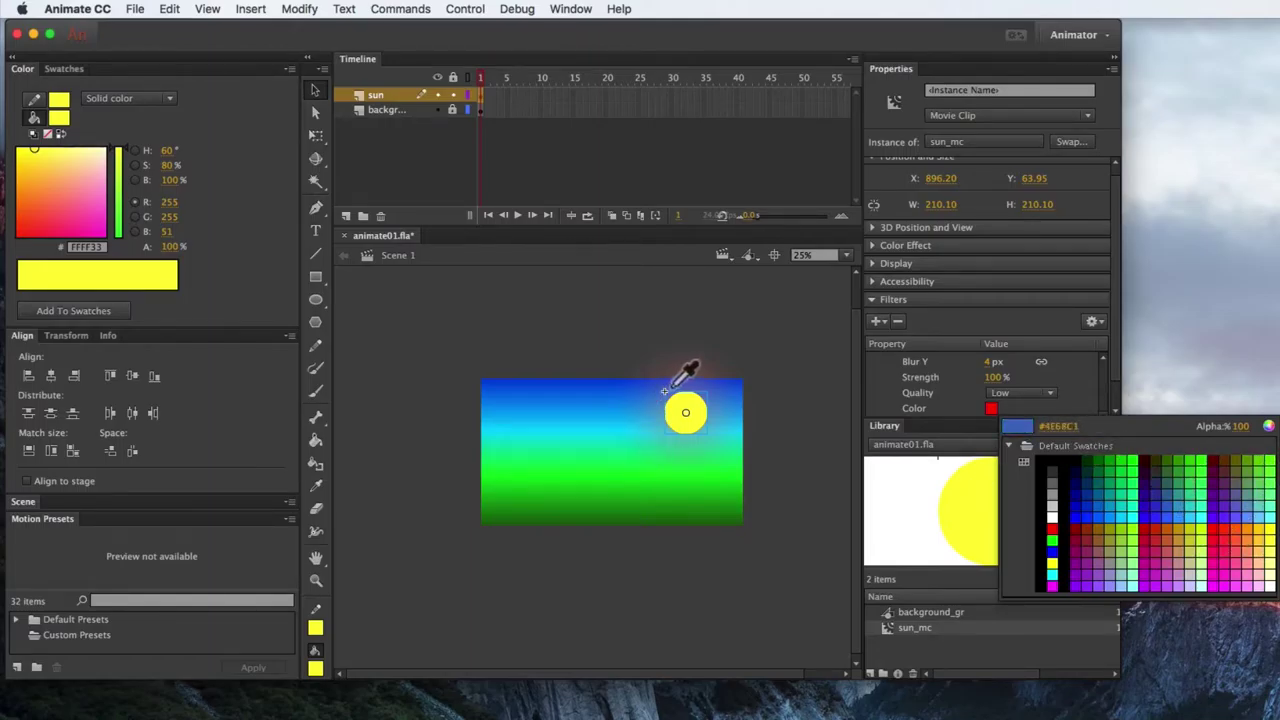
{"action": "left_click", "coordinate": [700, 398]}
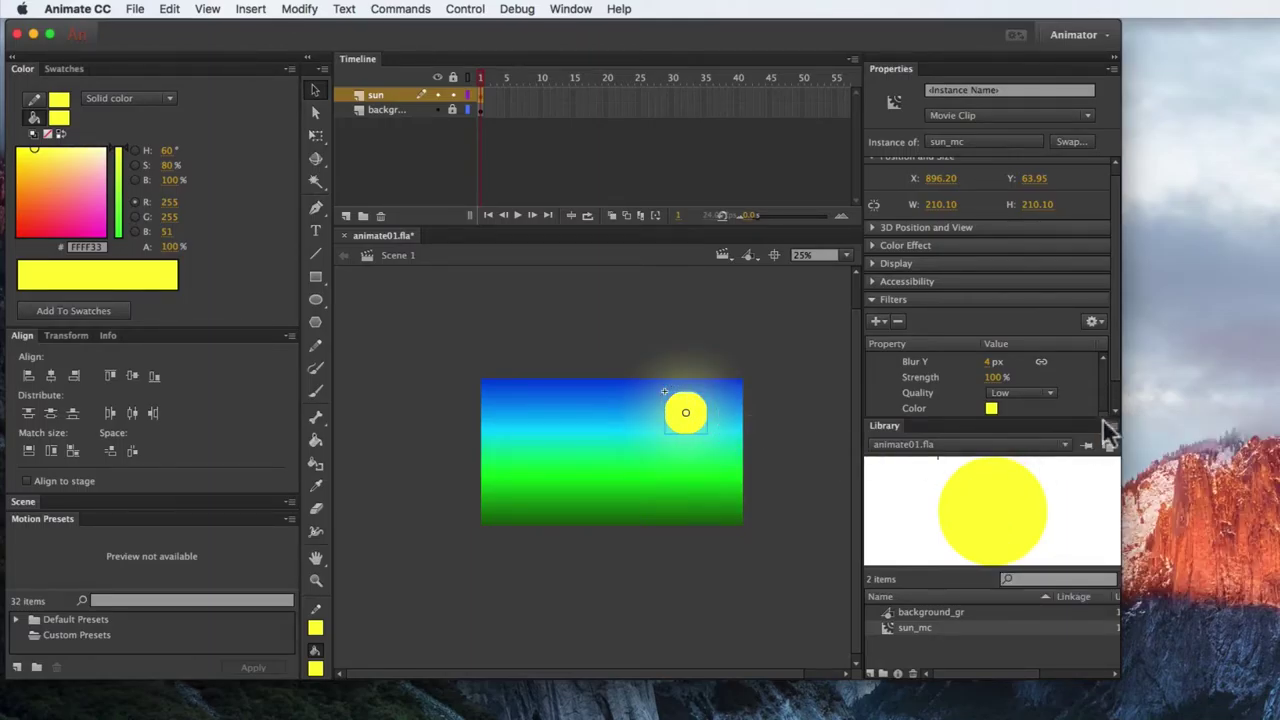
{"action": "left_click_drag", "start_coordinate": [993, 362], "coordinate": [1172, 395]}
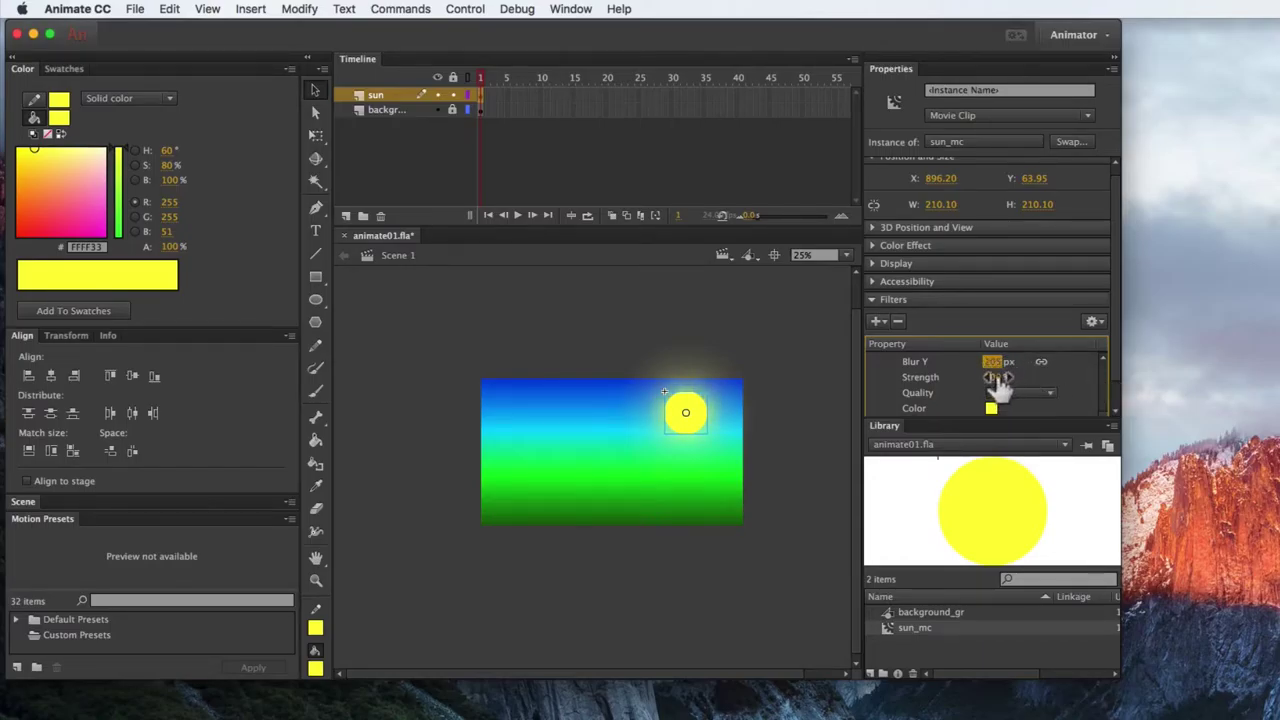
{"action": "left_click_drag", "start_coordinate": [993, 378], "coordinate": [1095, 387]}
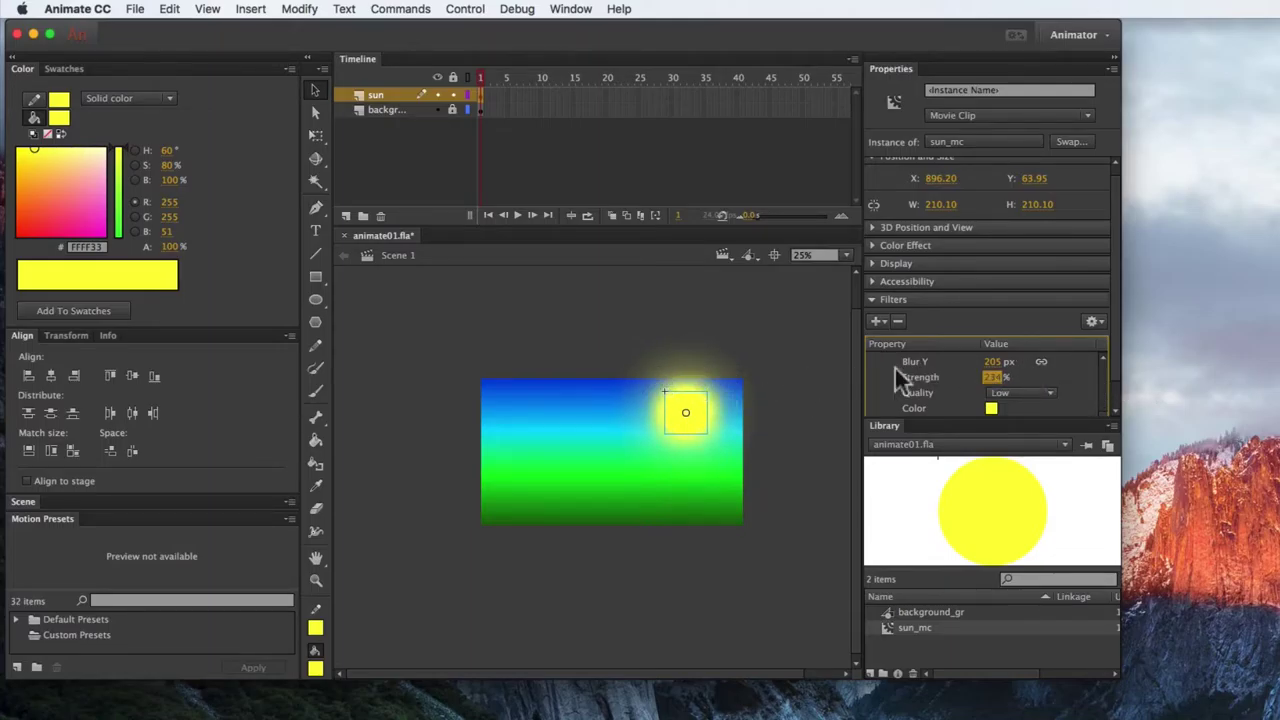
{"action": "left_click", "coordinate": [812, 355]}
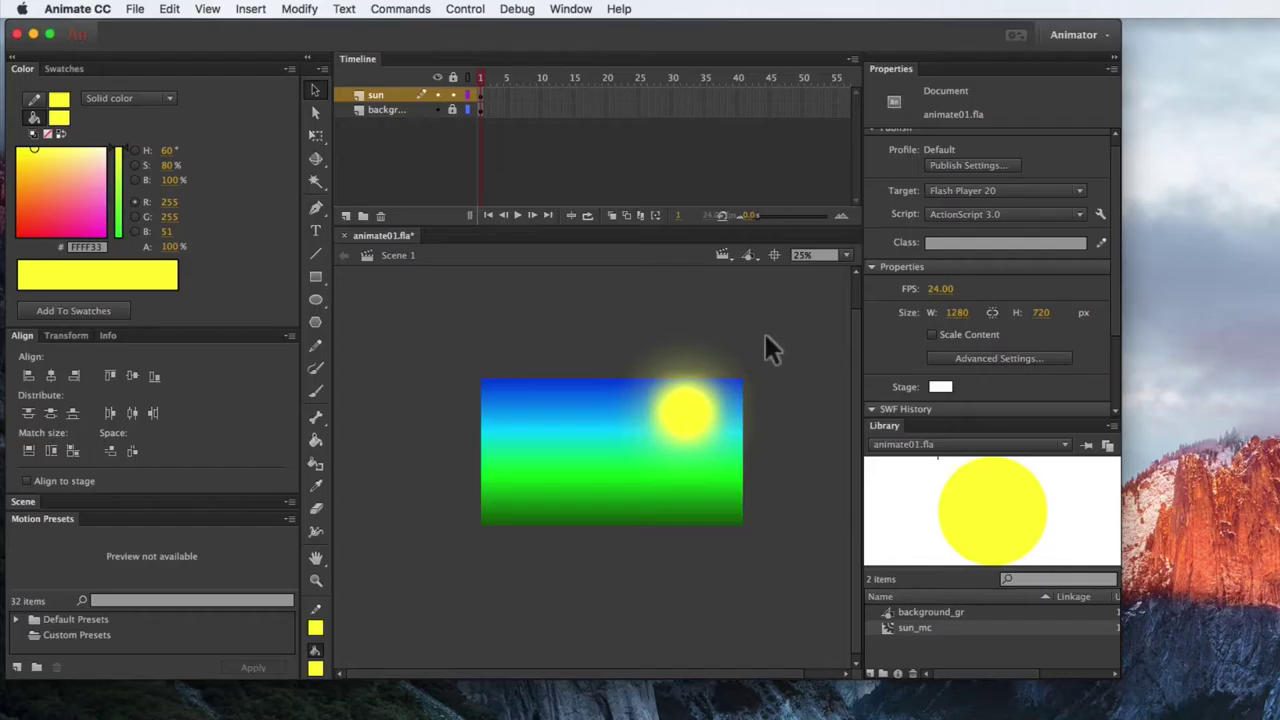
Step: Resize the sun with Free Transform to about 138 px wide
{"action": "left_click", "coordinate": [688, 416]}
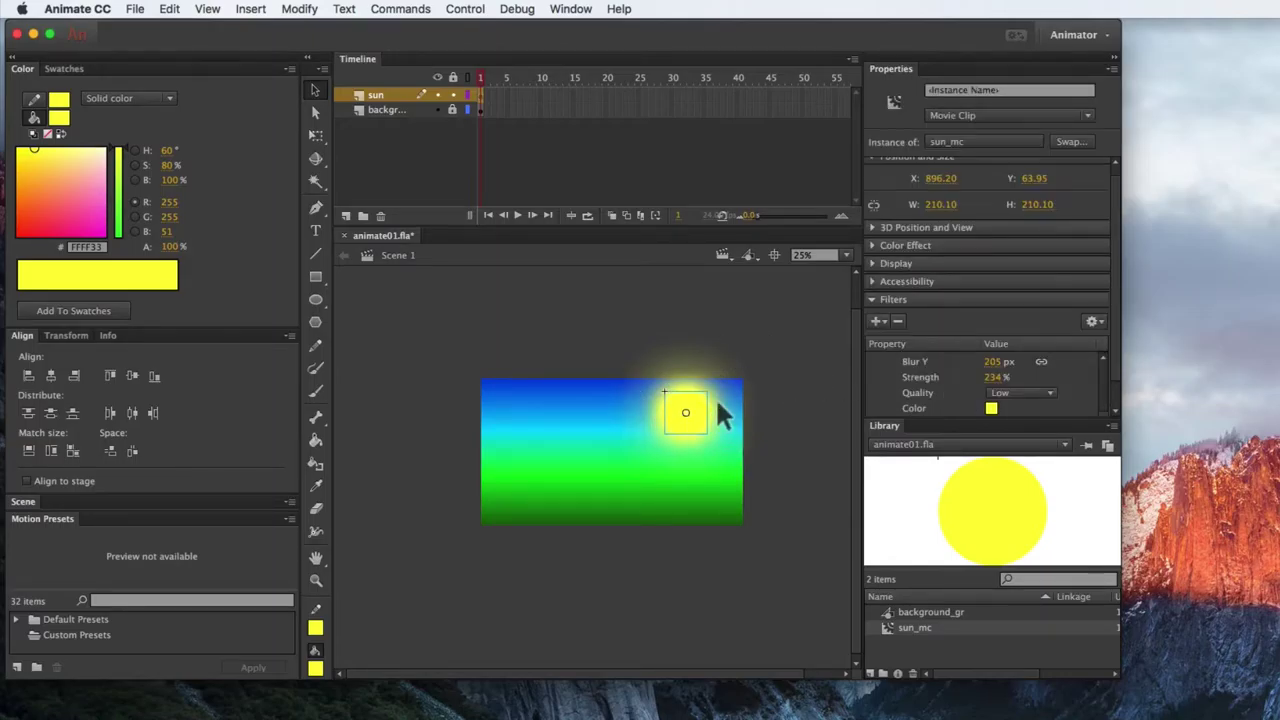
{"action": "left_click", "coordinate": [317, 137]}
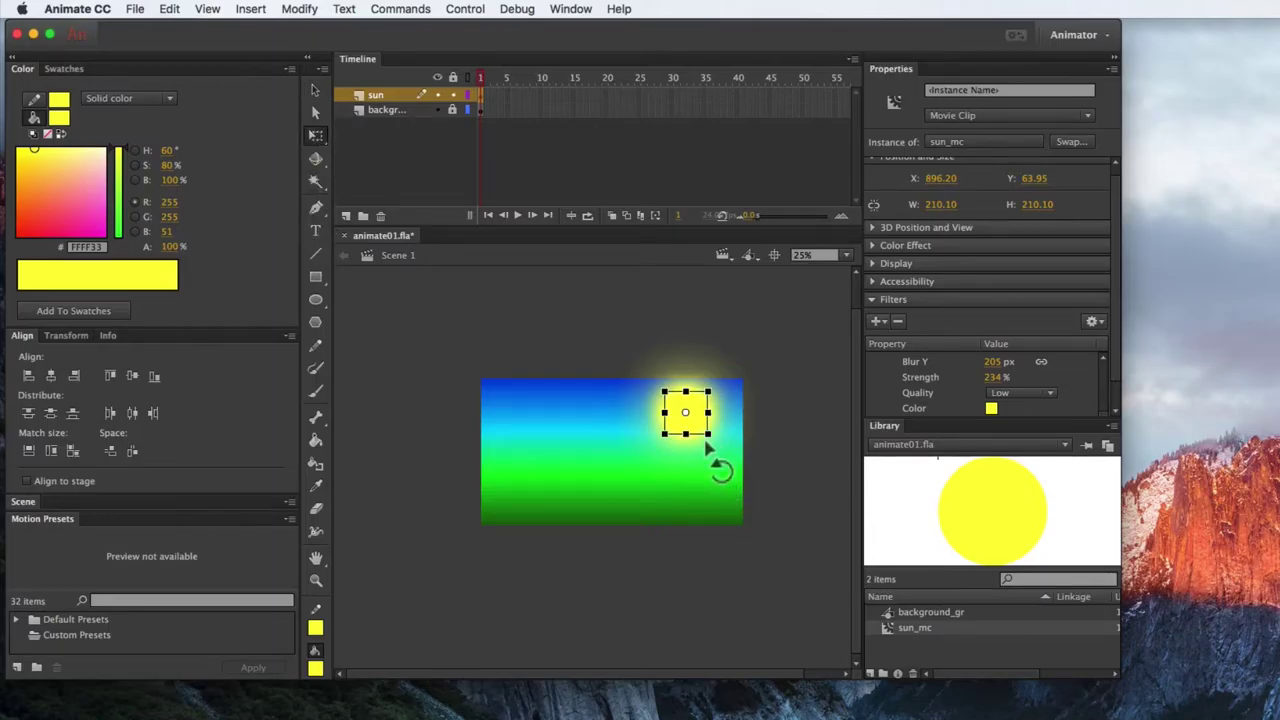
{"action": "mouse_move", "coordinate": [710, 436]}
{"action": "left_mouse_down"}
{"action": "mouse_move", "coordinate": [900, 624]}
{"action": "mouse_move", "coordinate": [720, 432]}
{"action": "left_mouse_up"}
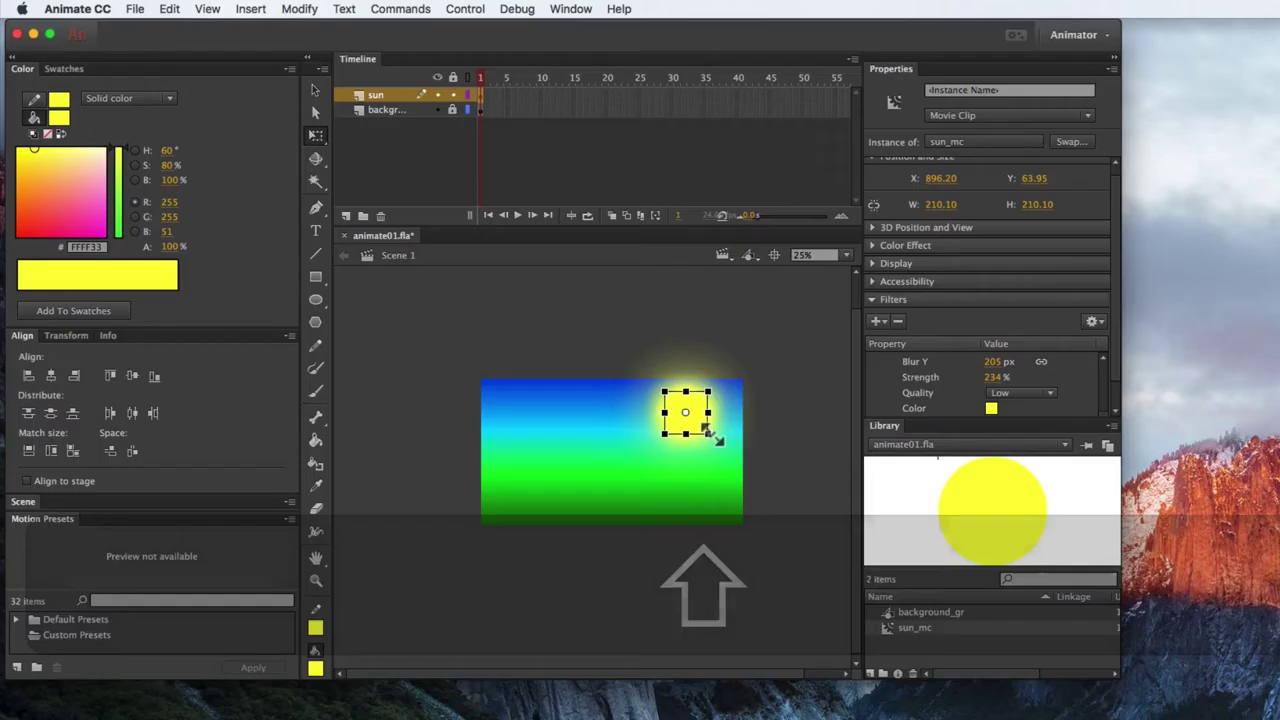
{"action": "left_click_drag", "start_coordinate": [714, 436], "coordinate": [702, 431]}
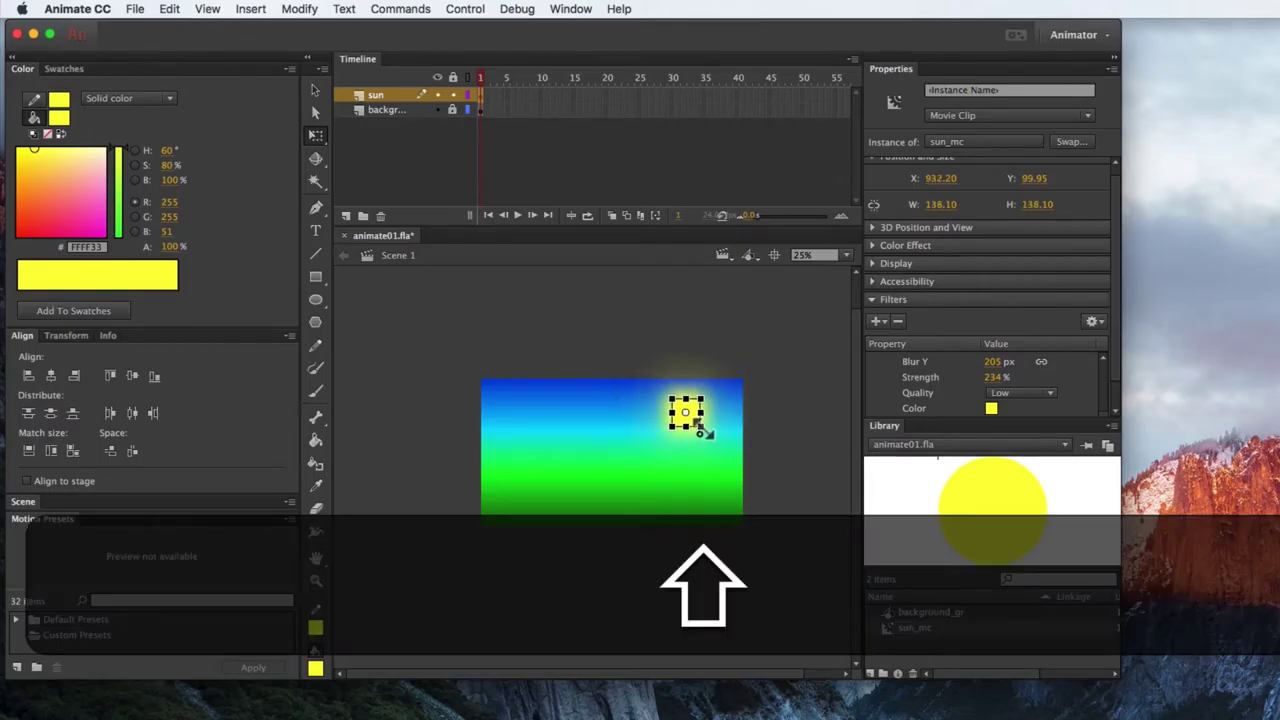
{"action": "left_click", "coordinate": [762, 428]}
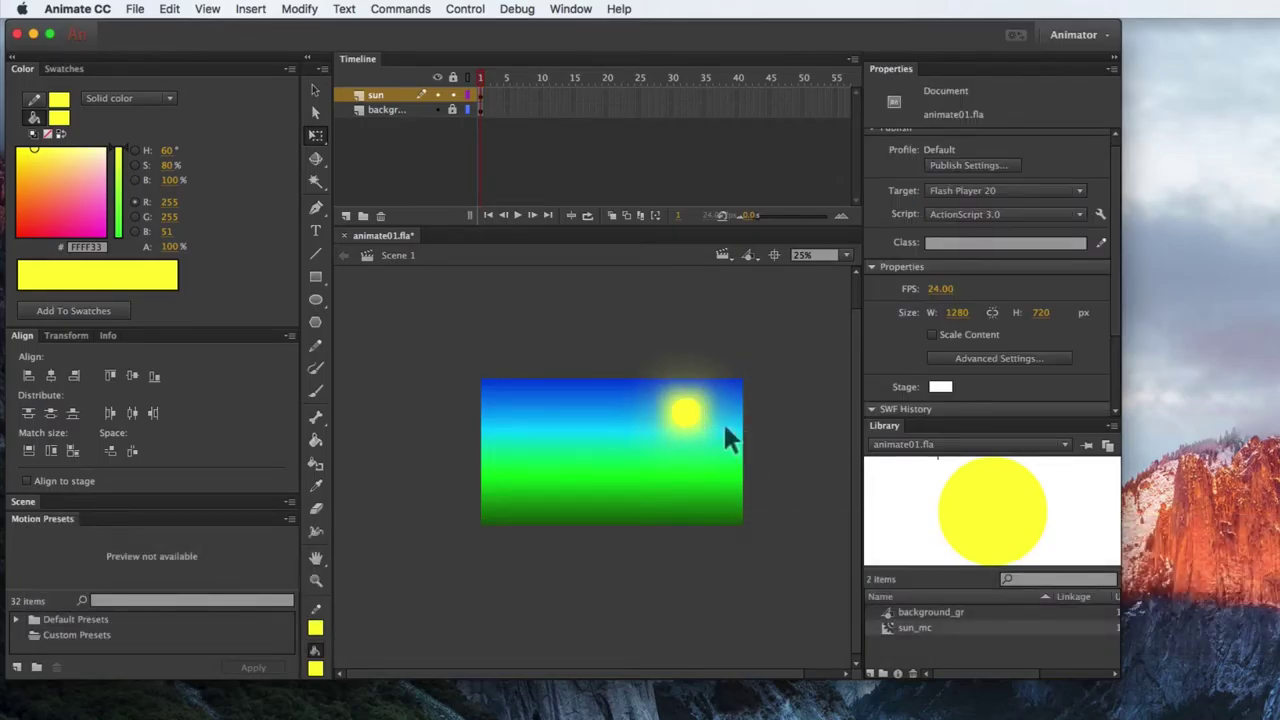
Step: Move the sun into the sky's top-right corner, slightly lowered
{"action": "mouse_move", "coordinate": [688, 407]}
{"action": "left_mouse_down"}
{"action": "mouse_move", "coordinate": [710, 409]}
{"action": "mouse_move", "coordinate": [710, 395]}
{"action": "left_mouse_up"}
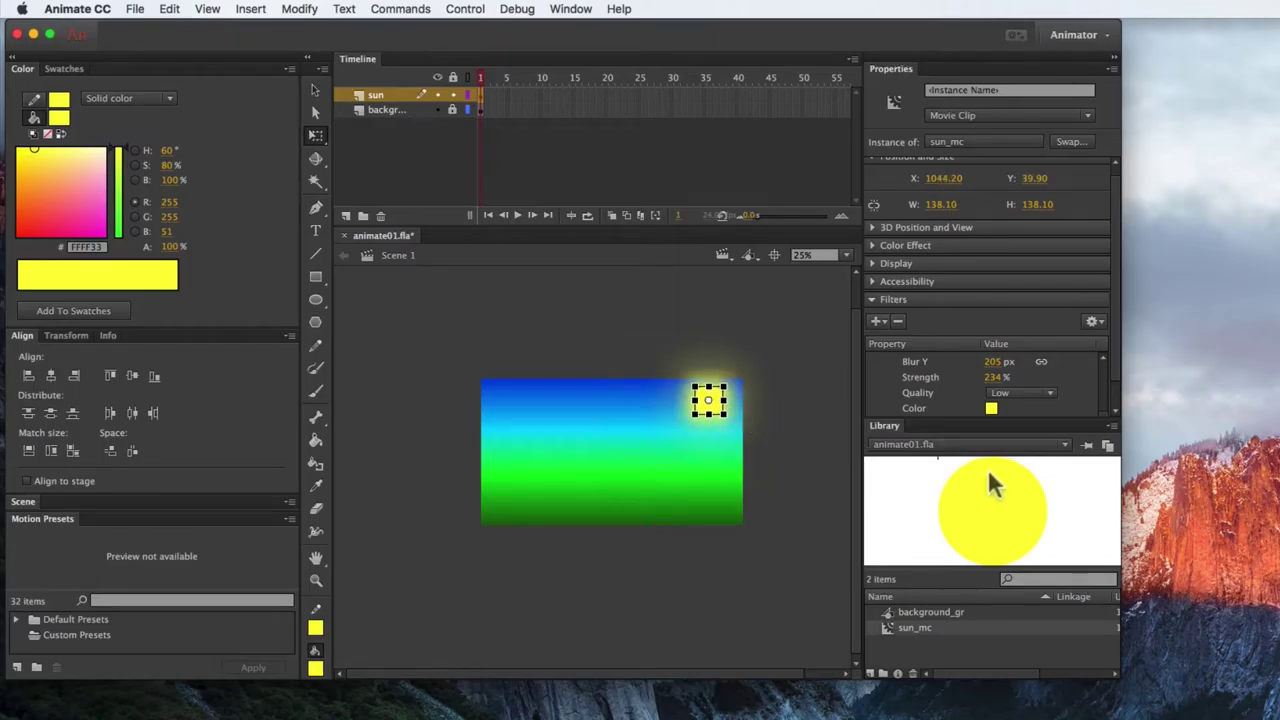
{"action": "left_click", "coordinate": [757, 484]}
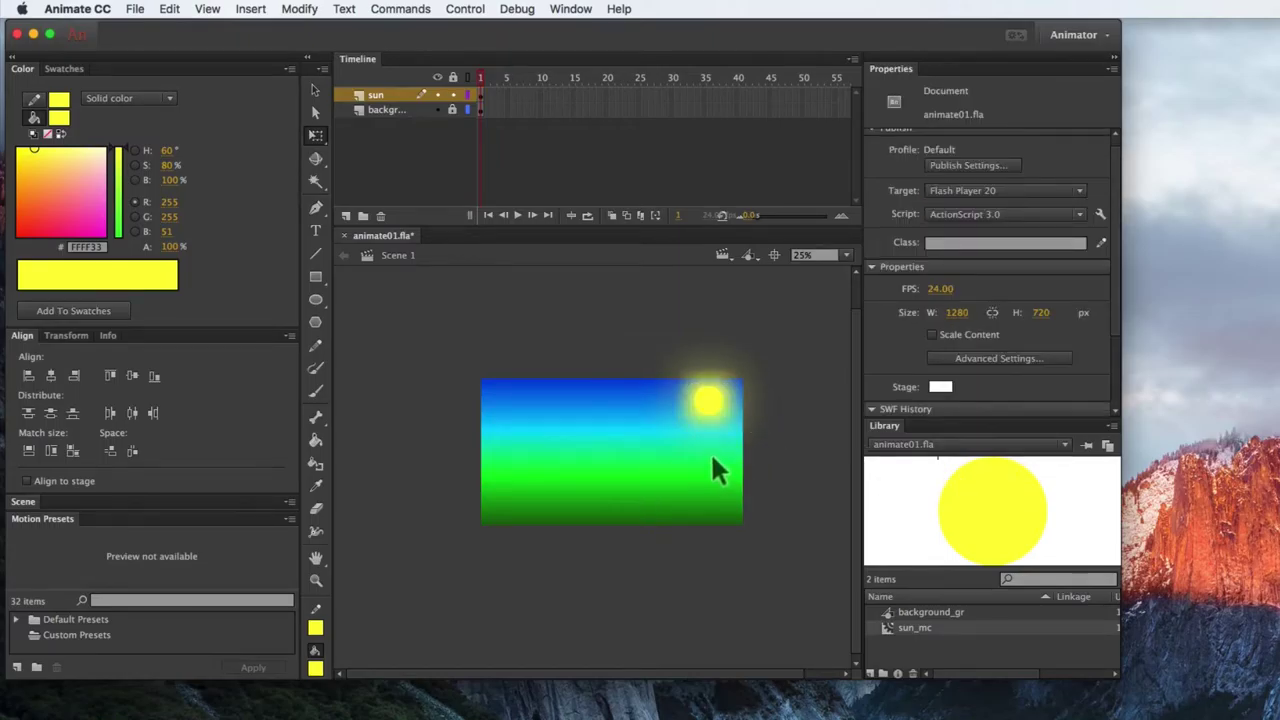
{"action": "left_click_drag", "start_coordinate": [710, 400], "coordinate": [717, 411]}
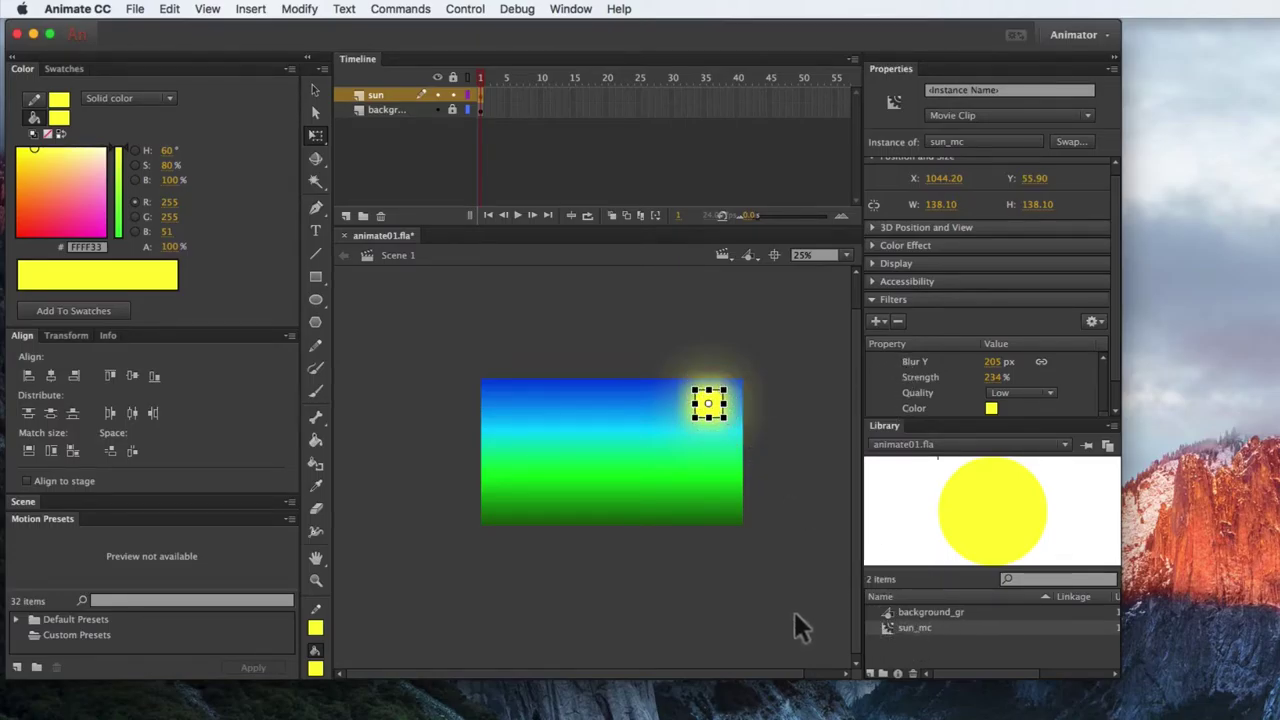
{"action": "left_click", "coordinate": [723, 578]}
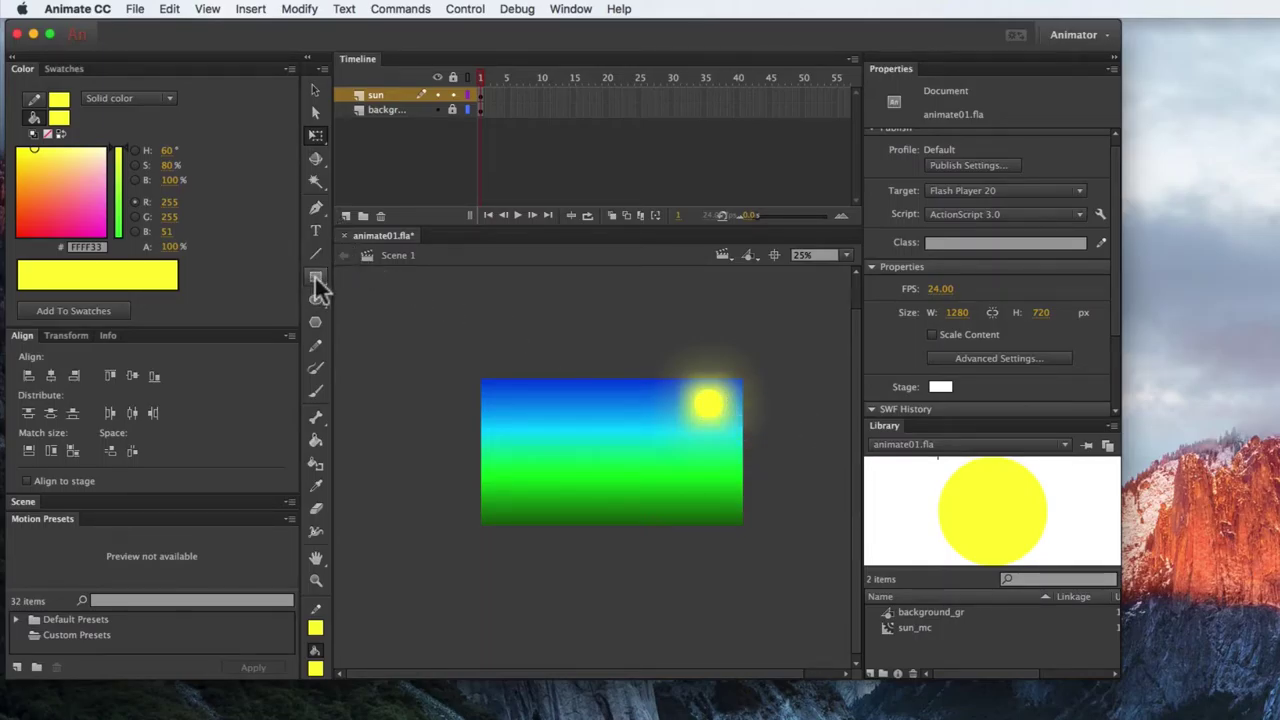
Step: Add Layer 3 above the sun layer and begin editing its name
{"action": "left_click", "coordinate": [345, 215]}
{"action": "double_click", "coordinate": [401, 97]}
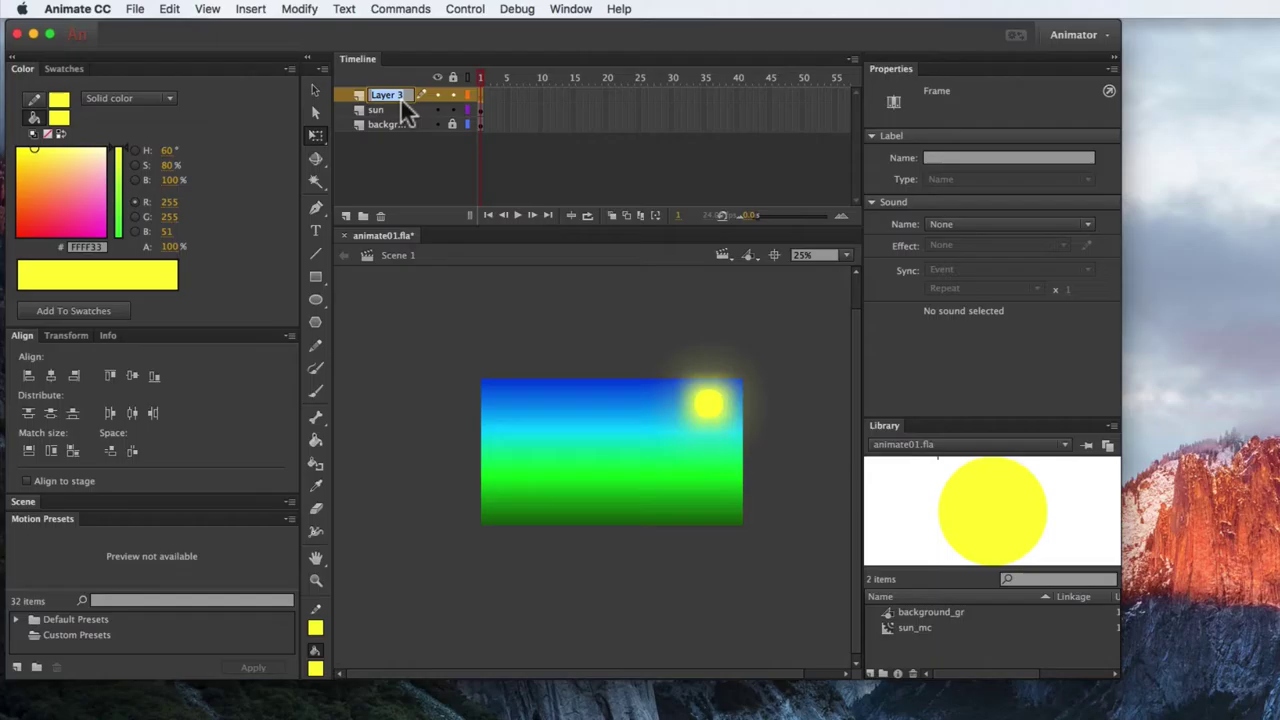
Step: Name the new layer 'buildings' and lock the sun layer
{"action": "type", "text": "buildings"}
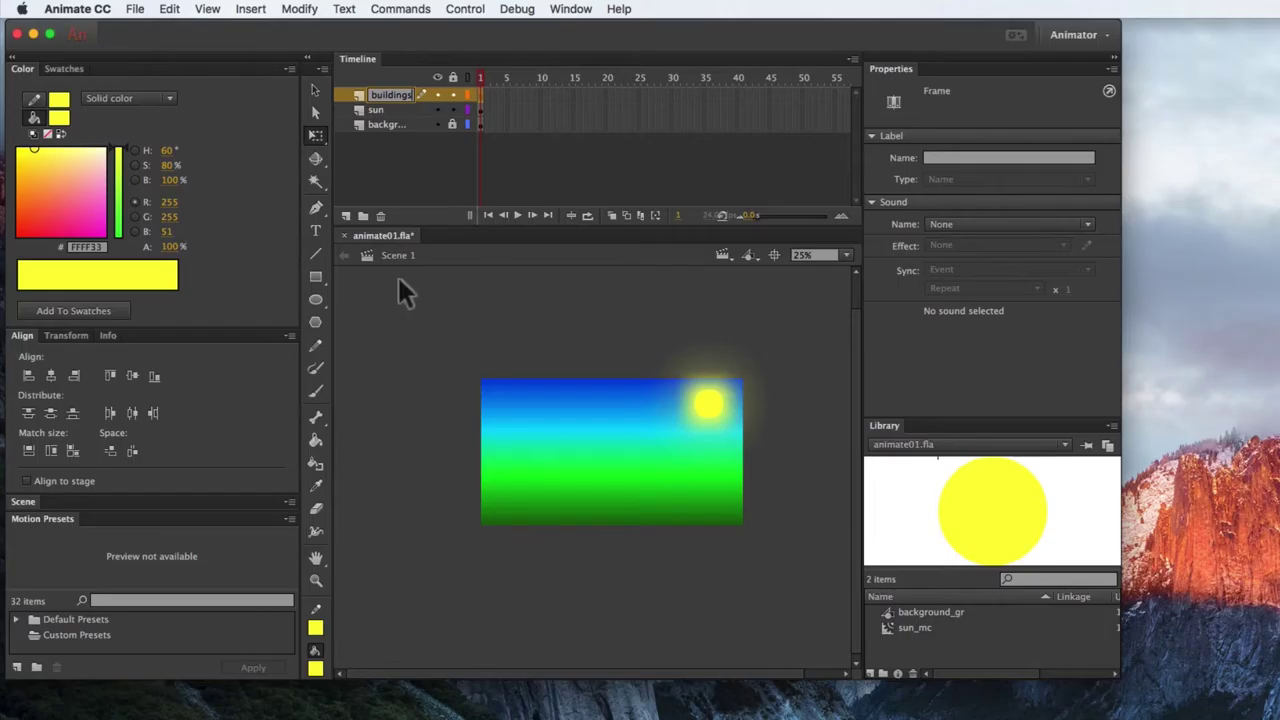
{"action": "left_click", "coordinate": [397, 274]}
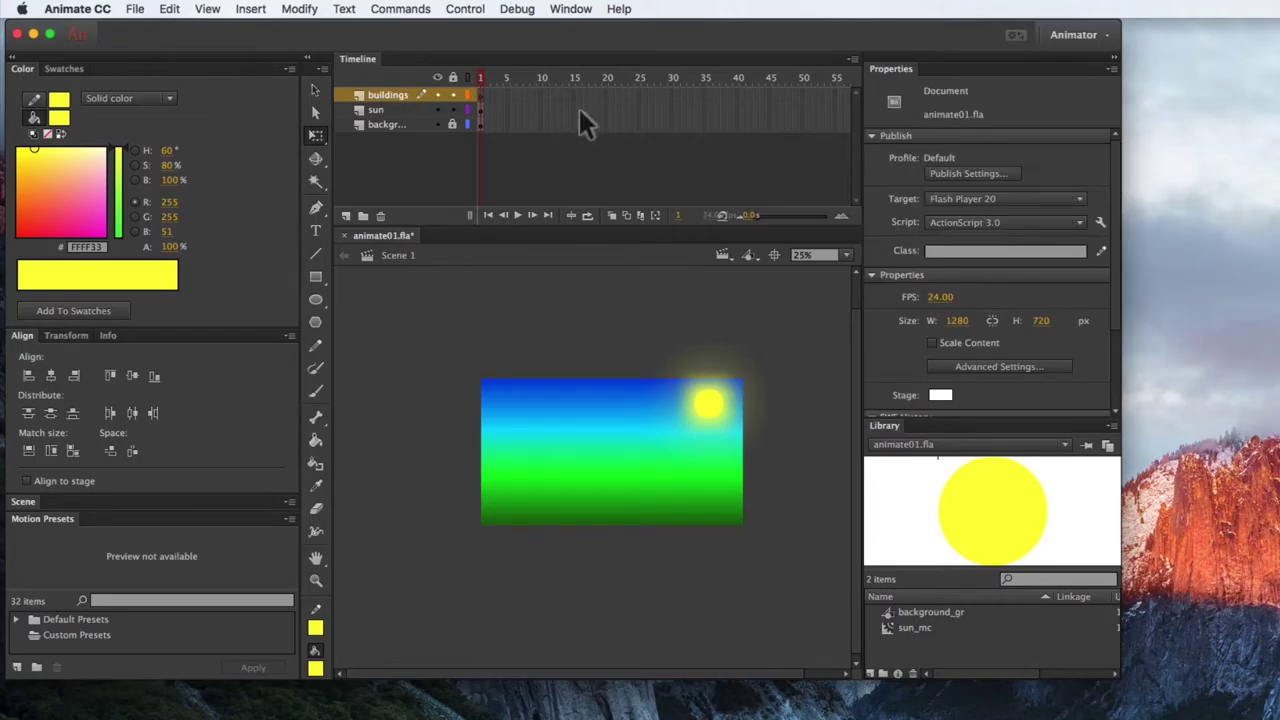
{"action": "left_click", "coordinate": [452, 109]}
Step: Draw a thin brown, stroke-less rectangle trunk near the stage's left edge
{"action": "left_click", "coordinate": [315, 277]}
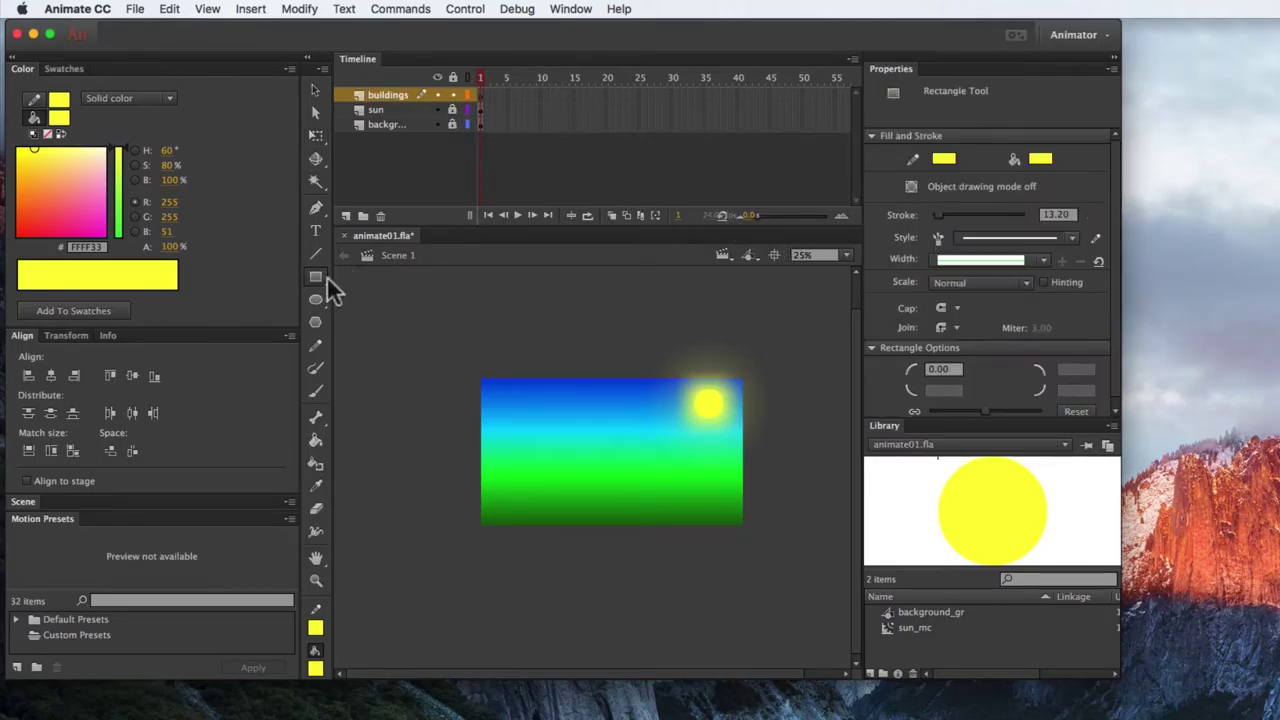
{"action": "left_click_drag", "start_coordinate": [76, 206], "coordinate": [19, 204]}
{"action": "left_click_drag", "start_coordinate": [112, 183], "coordinate": [120, 185]}
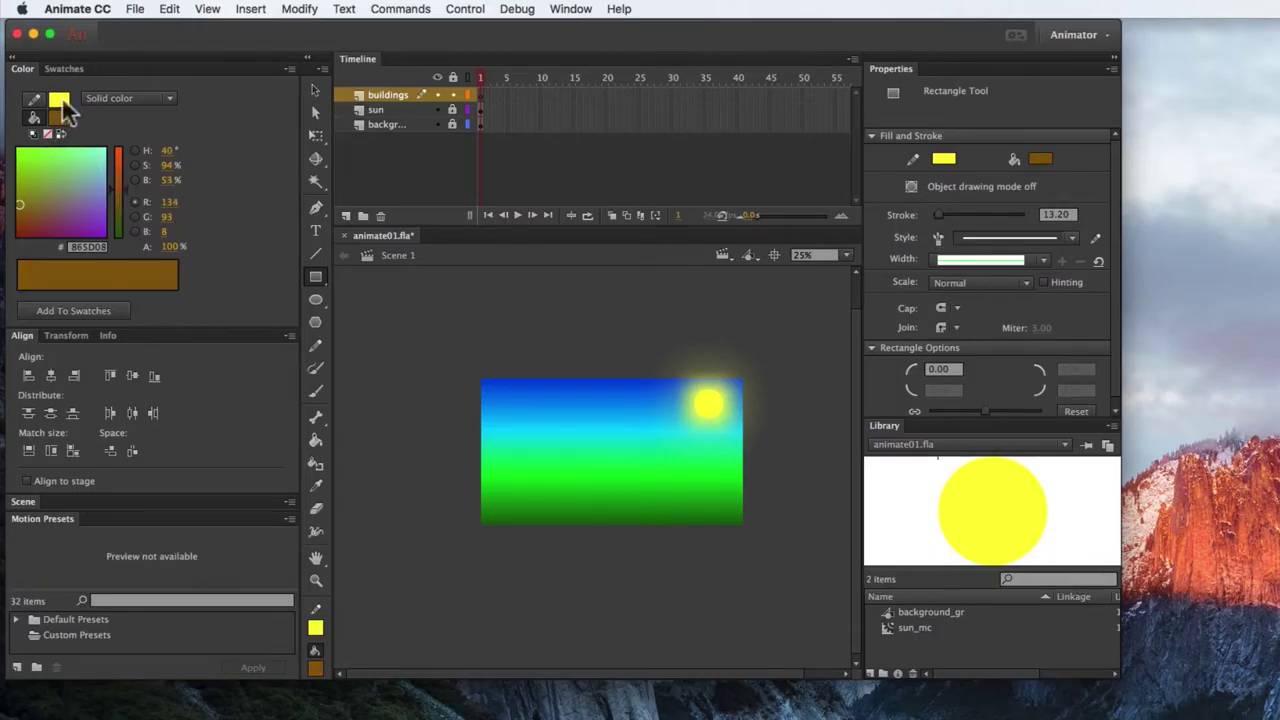
{"action": "left_click", "coordinate": [62, 105]}
{"action": "left_click", "coordinate": [322, 120]}
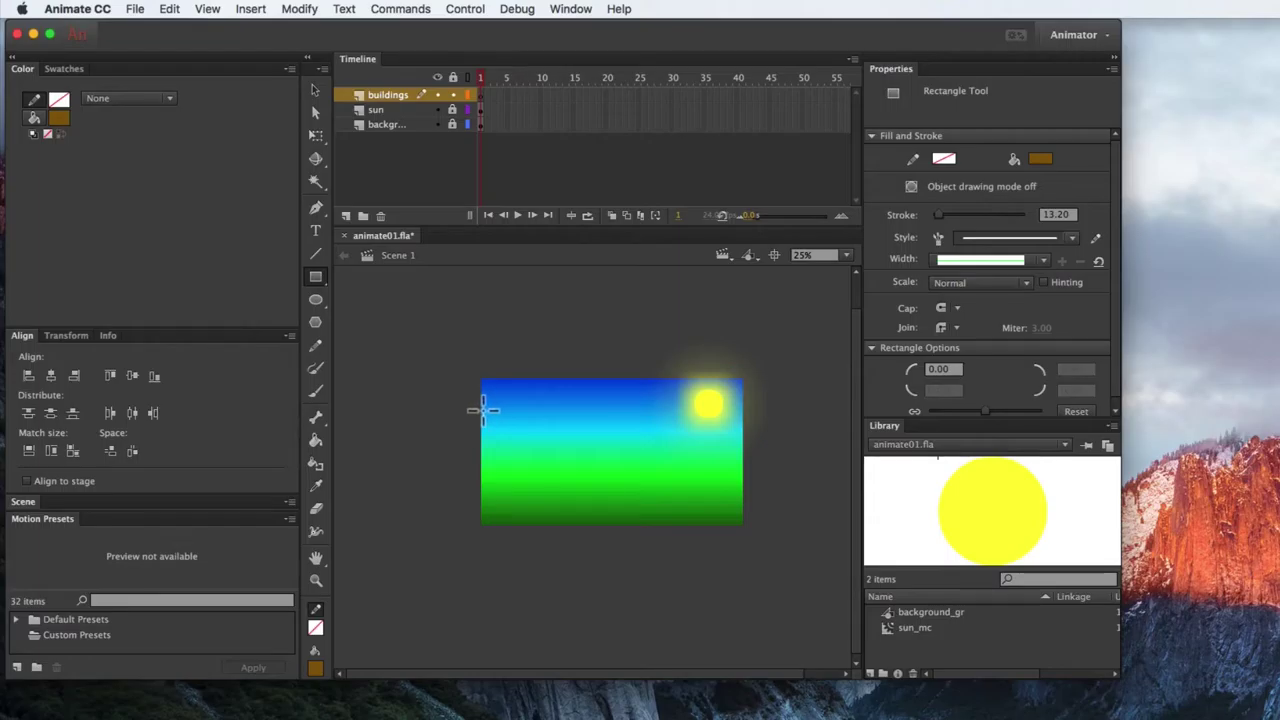
{"action": "left_click_drag", "start_coordinate": [483, 410], "coordinate": [516, 490]}
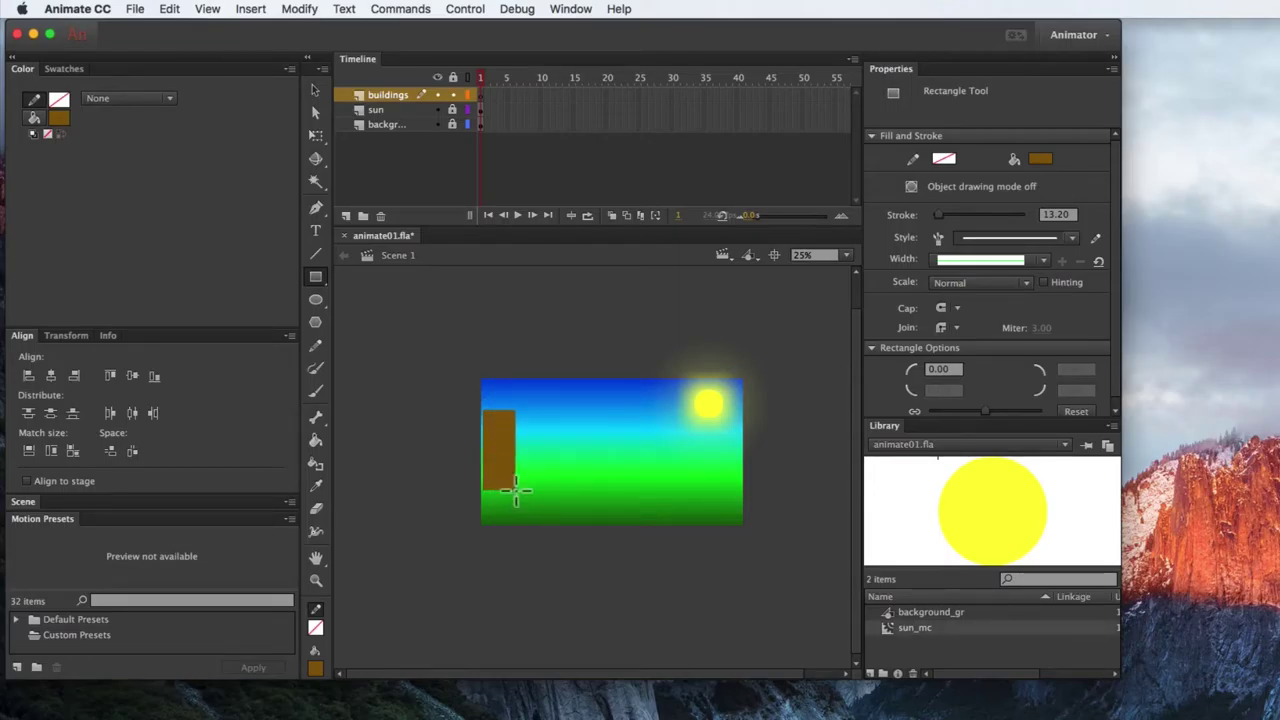
{"action": "key", "text": "super+z"}
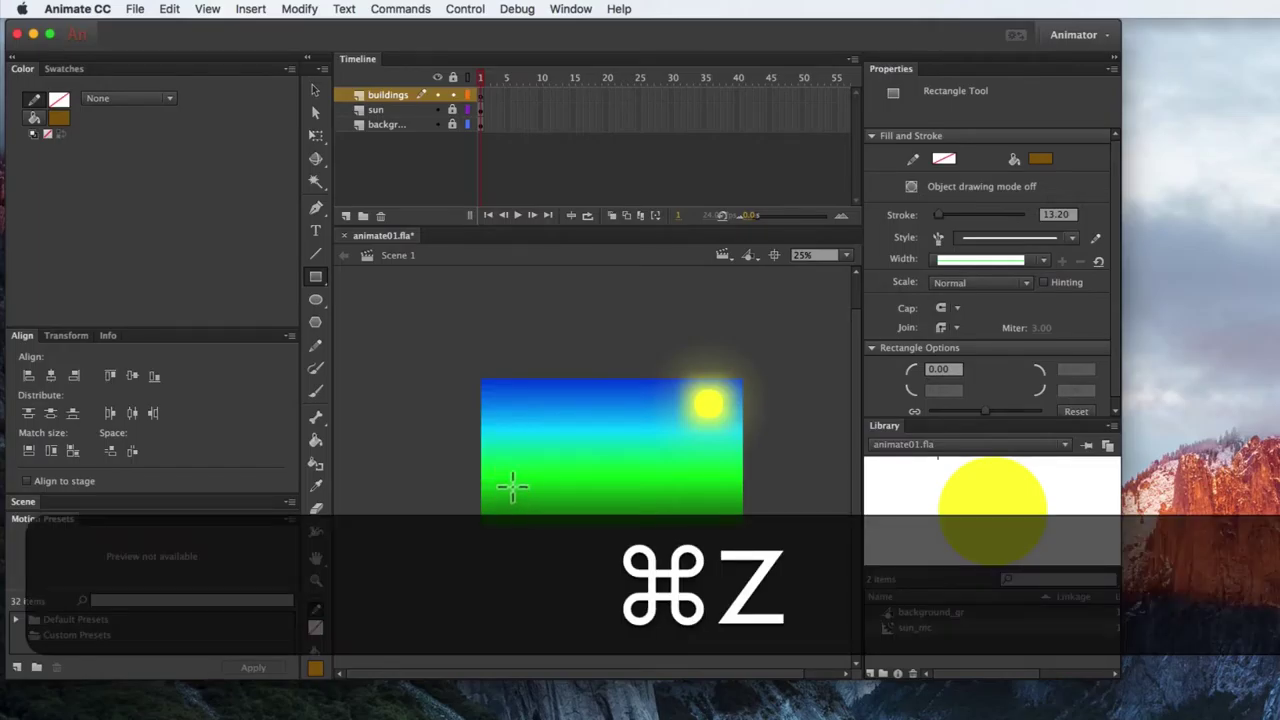
{"action": "left_click_drag", "start_coordinate": [505, 462], "coordinate": [510, 521]}
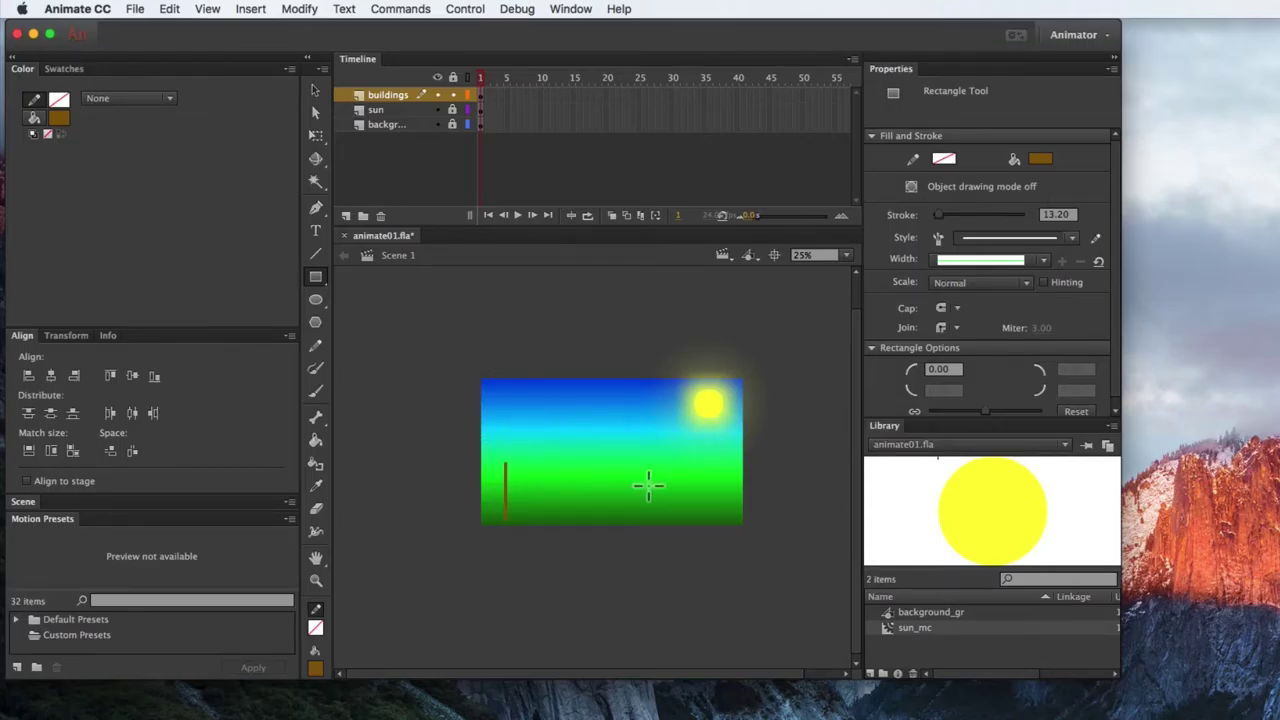
Step: Draw three overlapping #006600 dark green ovals as a canopy atop the trunk
{"action": "left_click", "coordinate": [315, 299]}
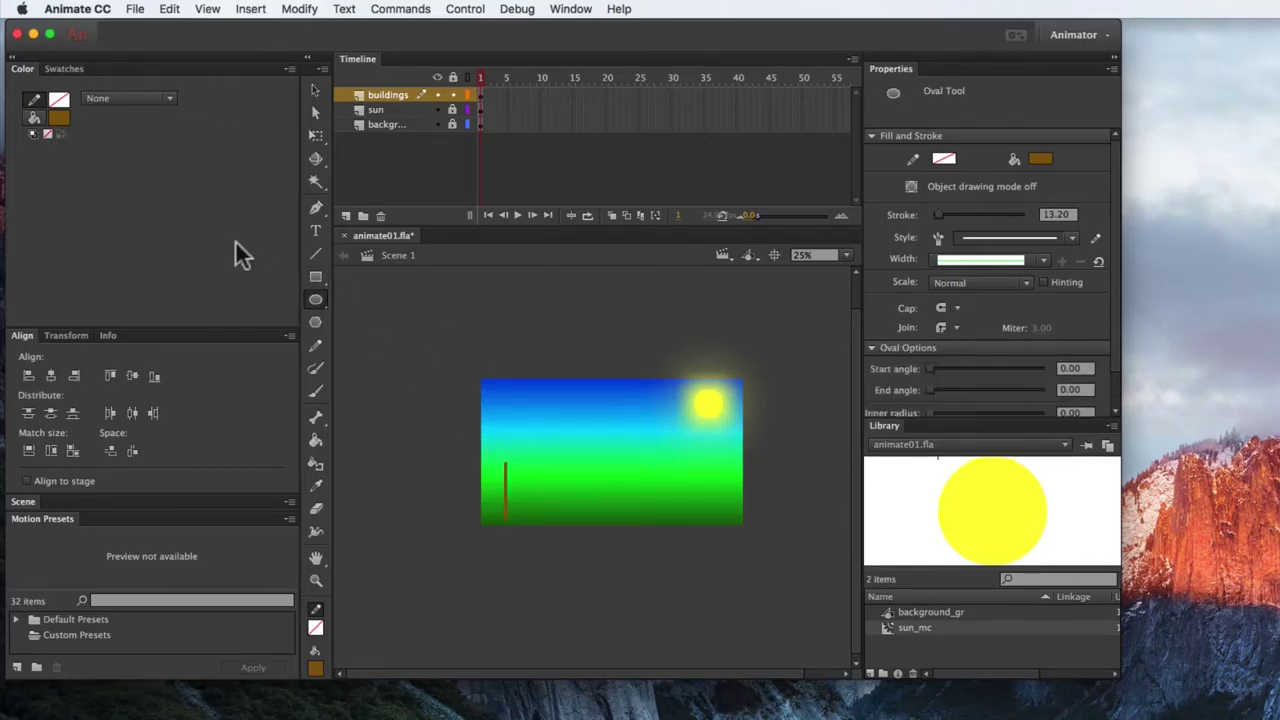
{"action": "left_click", "coordinate": [57, 118]}
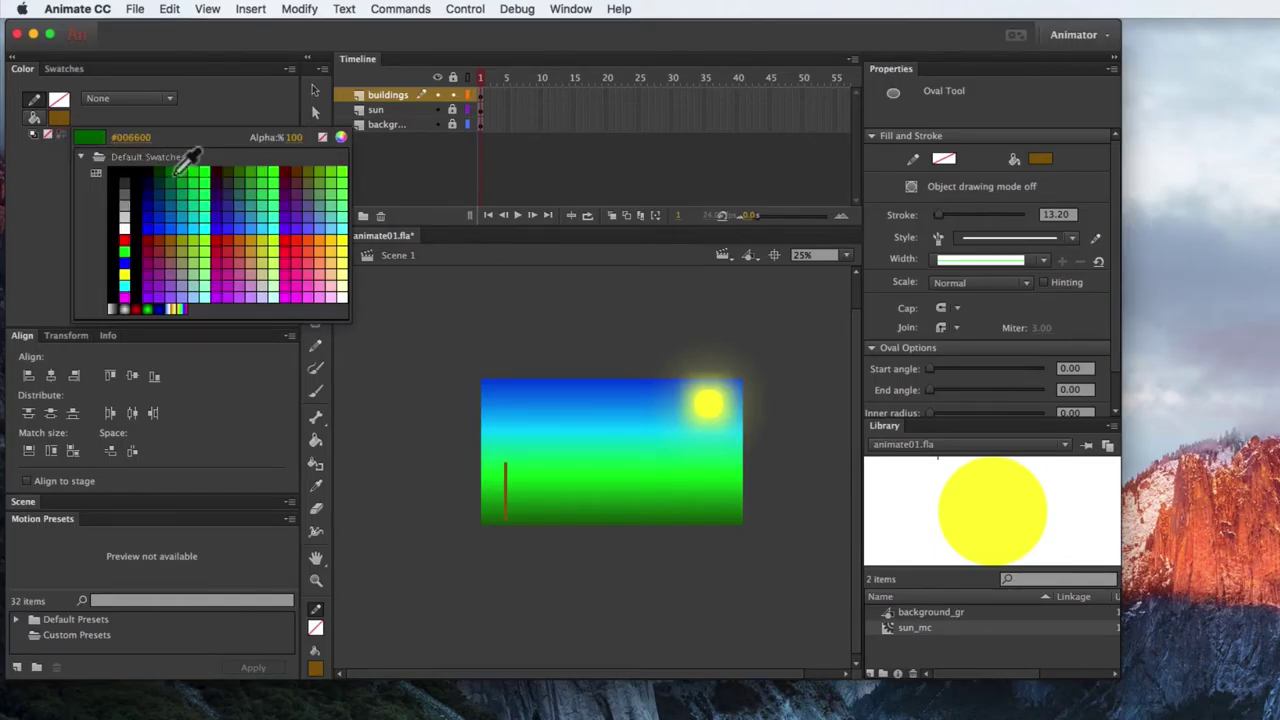
{"action": "left_click", "coordinate": [172, 166]}
{"action": "mouse_move", "coordinate": [491, 432]}
{"action": "left_mouse_down"}
{"action": "mouse_move", "coordinate": [507, 448]}
{"action": "mouse_move", "coordinate": [512, 437]}
{"action": "mouse_move", "coordinate": [531, 470]}
{"action": "left_mouse_up"}
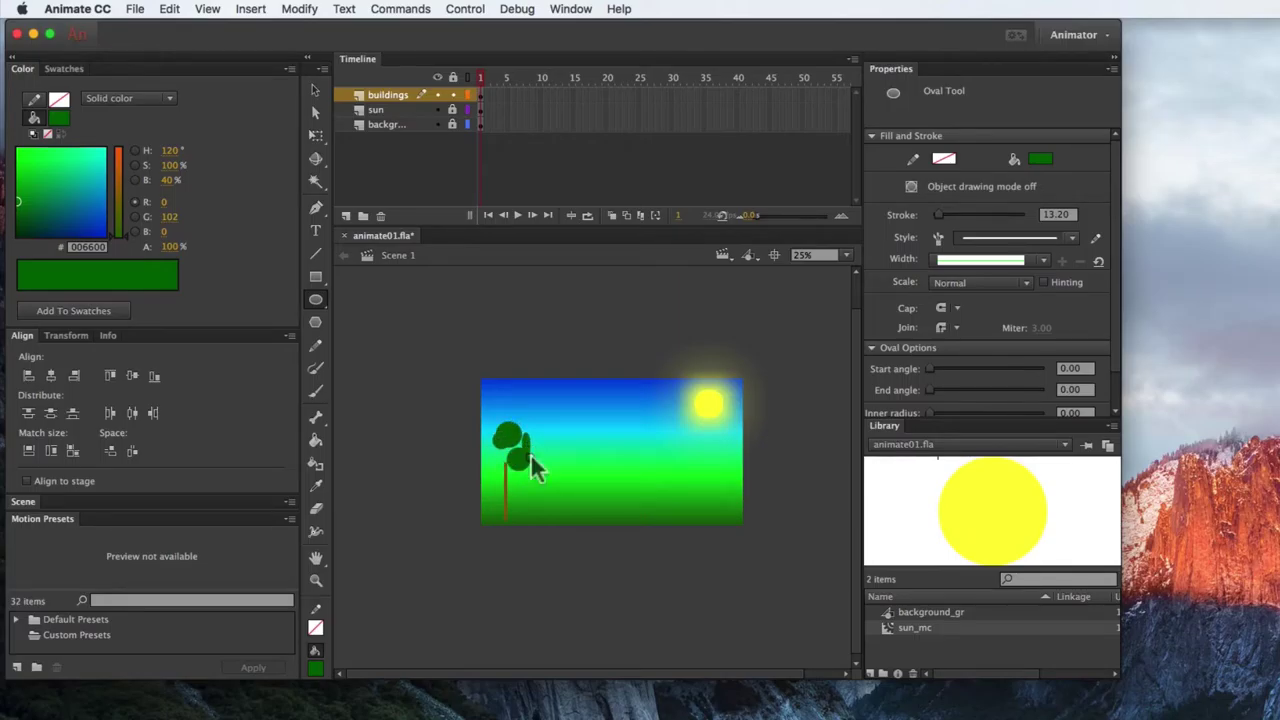
{"action": "mouse_move", "coordinate": [507, 430]}
{"action": "left_mouse_down"}
{"action": "mouse_move", "coordinate": [482, 458]}
{"action": "mouse_move", "coordinate": [536, 494]}
{"action": "mouse_move", "coordinate": [519, 486]}
{"action": "mouse_move", "coordinate": [512, 455]}
{"action": "mouse_move", "coordinate": [506, 468]}
{"action": "mouse_move", "coordinate": [524, 470]}
{"action": "mouse_move", "coordinate": [520, 430]}
{"action": "mouse_move", "coordinate": [534, 448]}
{"action": "left_mouse_up"}
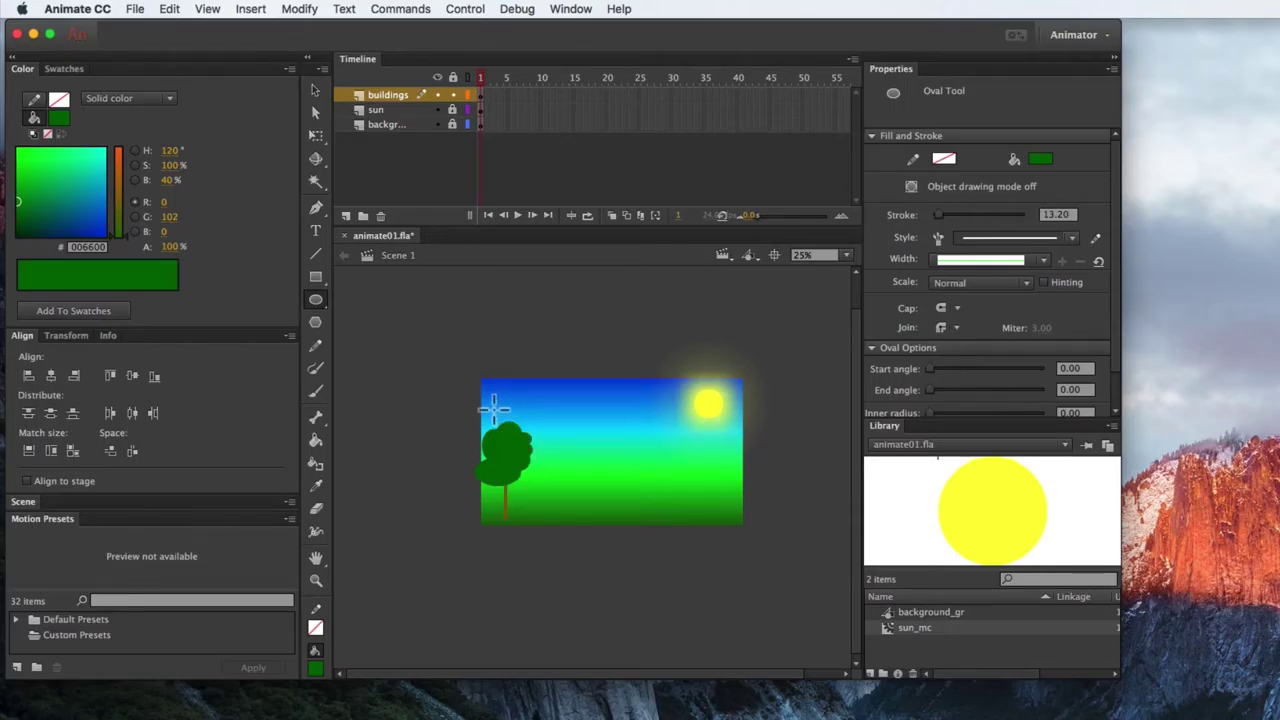
{"action": "left_click_drag", "start_coordinate": [490, 409], "coordinate": [522, 445]}
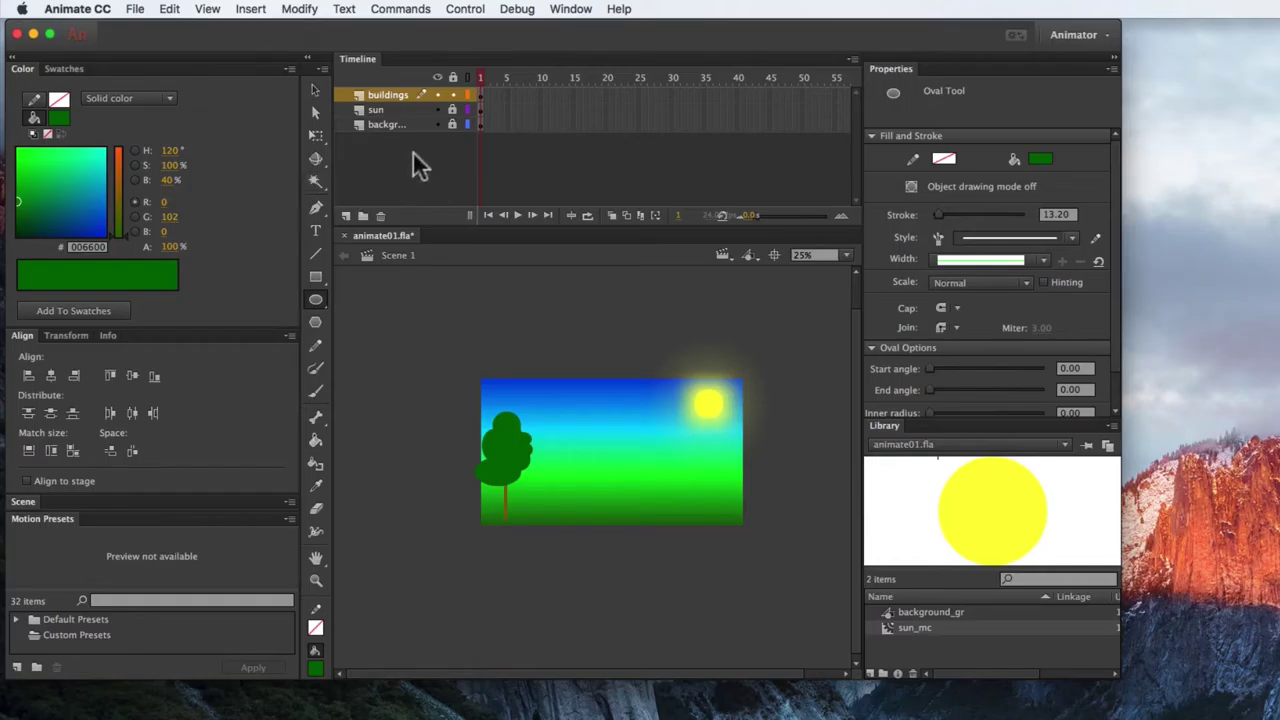
Step: Convert the whole tree drawing into a Graphic symbol named tree_gr
{"action": "left_click", "coordinate": [315, 90]}
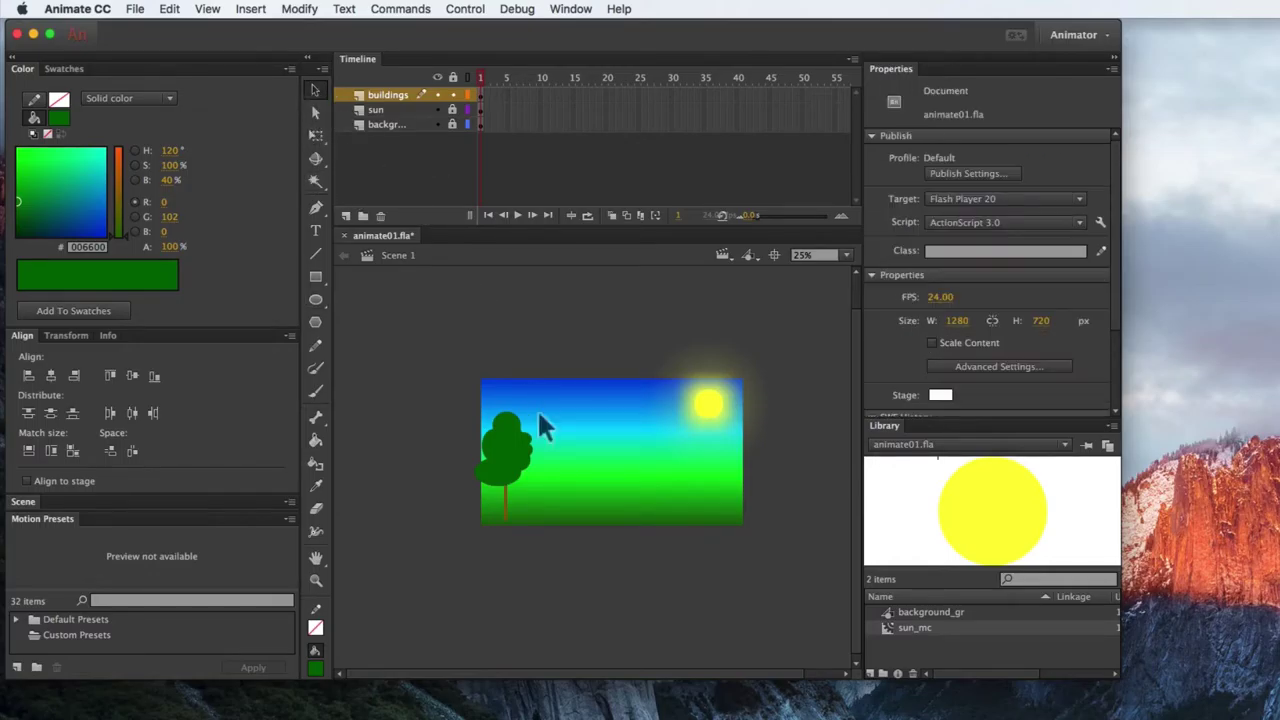
{"action": "left_click_drag", "start_coordinate": [450, 380], "coordinate": [568, 562]}
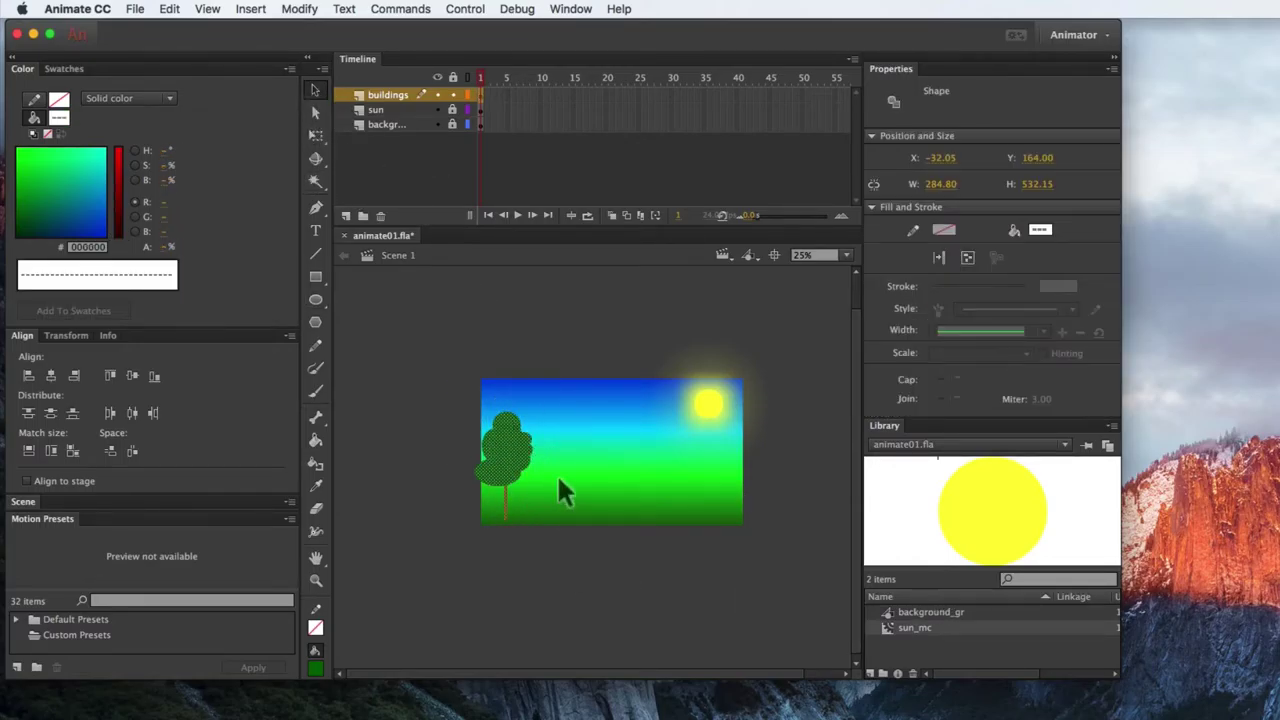
{"action": "right_click", "coordinate": [503, 440]}
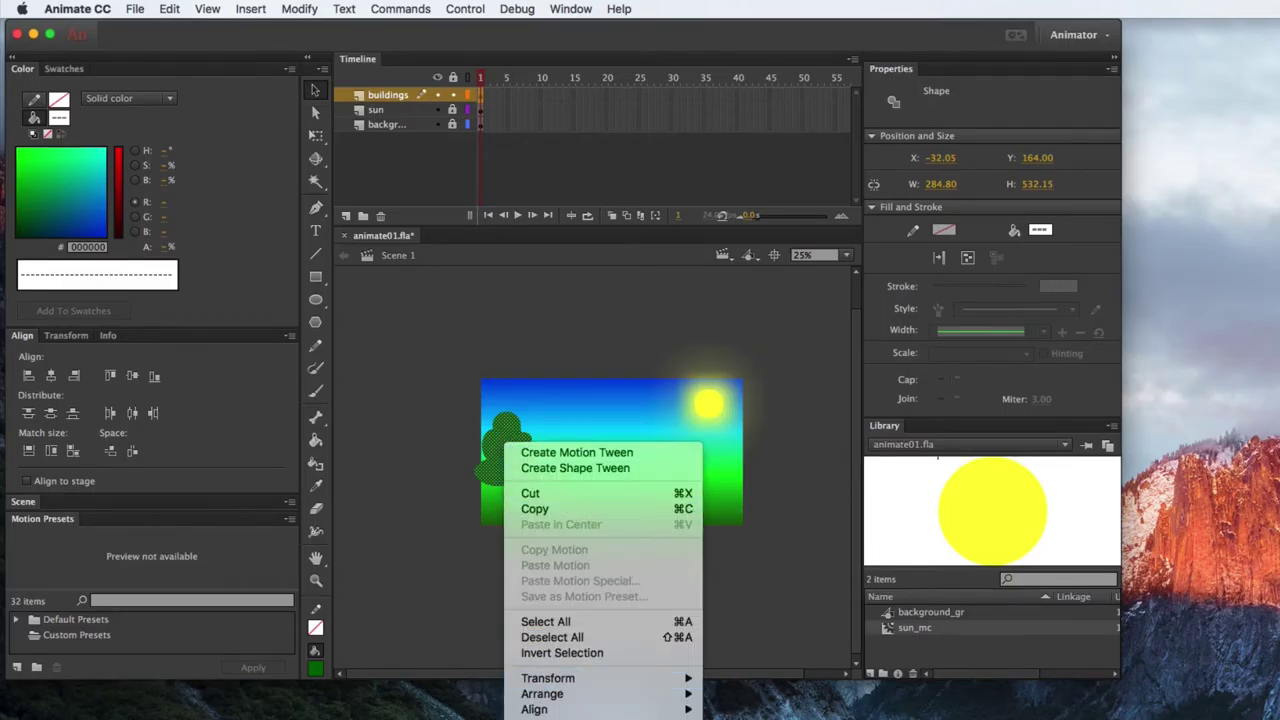
{"action": "left_click", "coordinate": [528, 564]}
{"action": "left_click", "coordinate": [665, 248]}
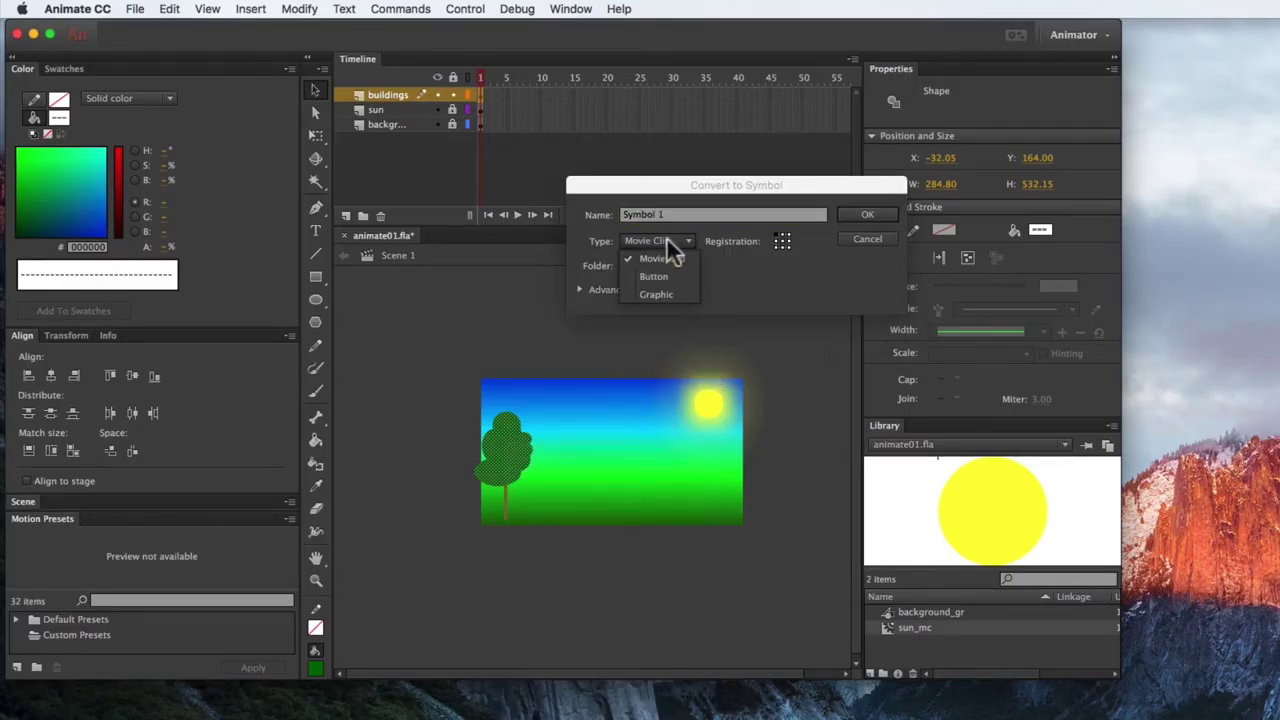
{"action": "left_click", "coordinate": [675, 300]}
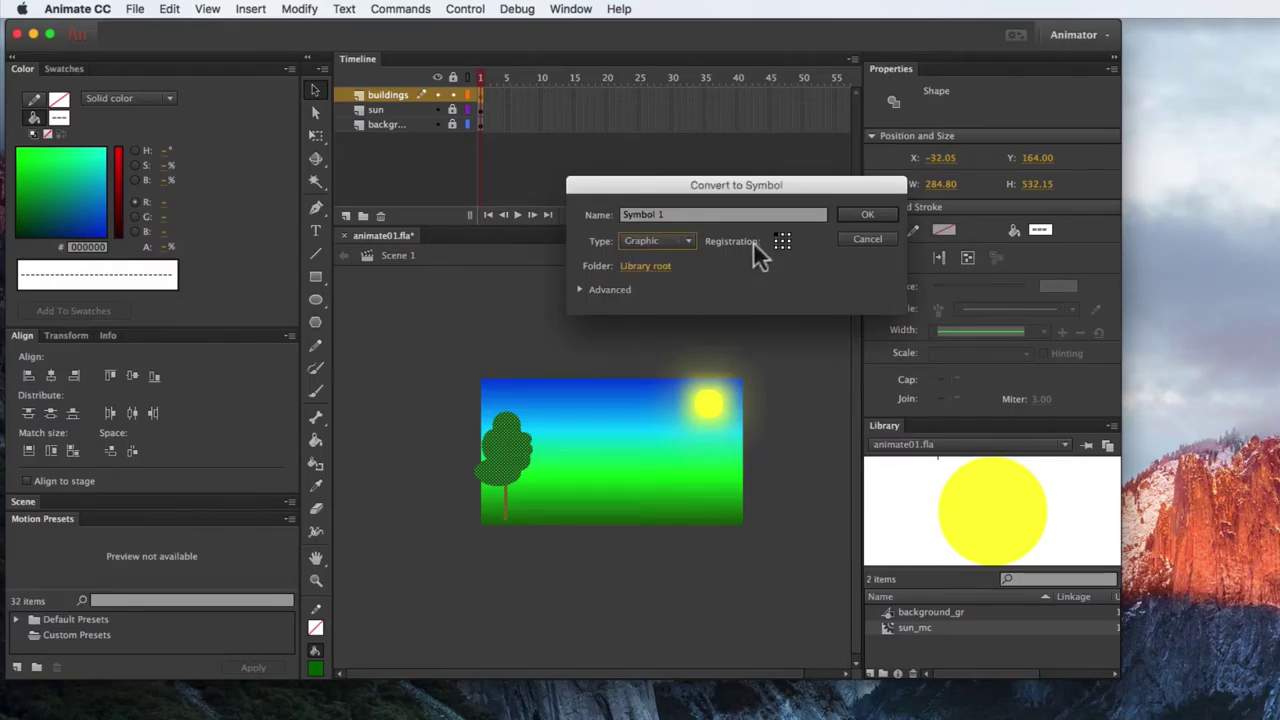
{"action": "left_click_drag", "start_coordinate": [668, 208], "coordinate": [556, 199]}
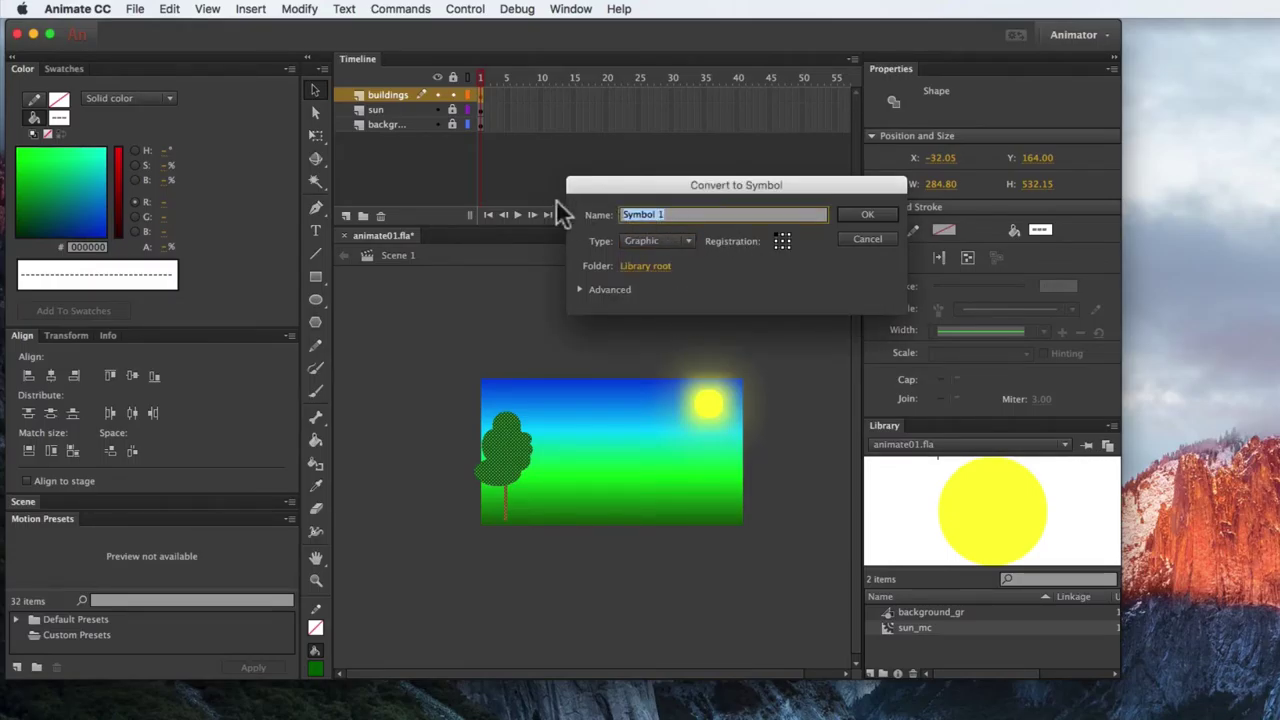
{"action": "type", "text": "tree_gr"}
{"action": "key", "text": "Return"}
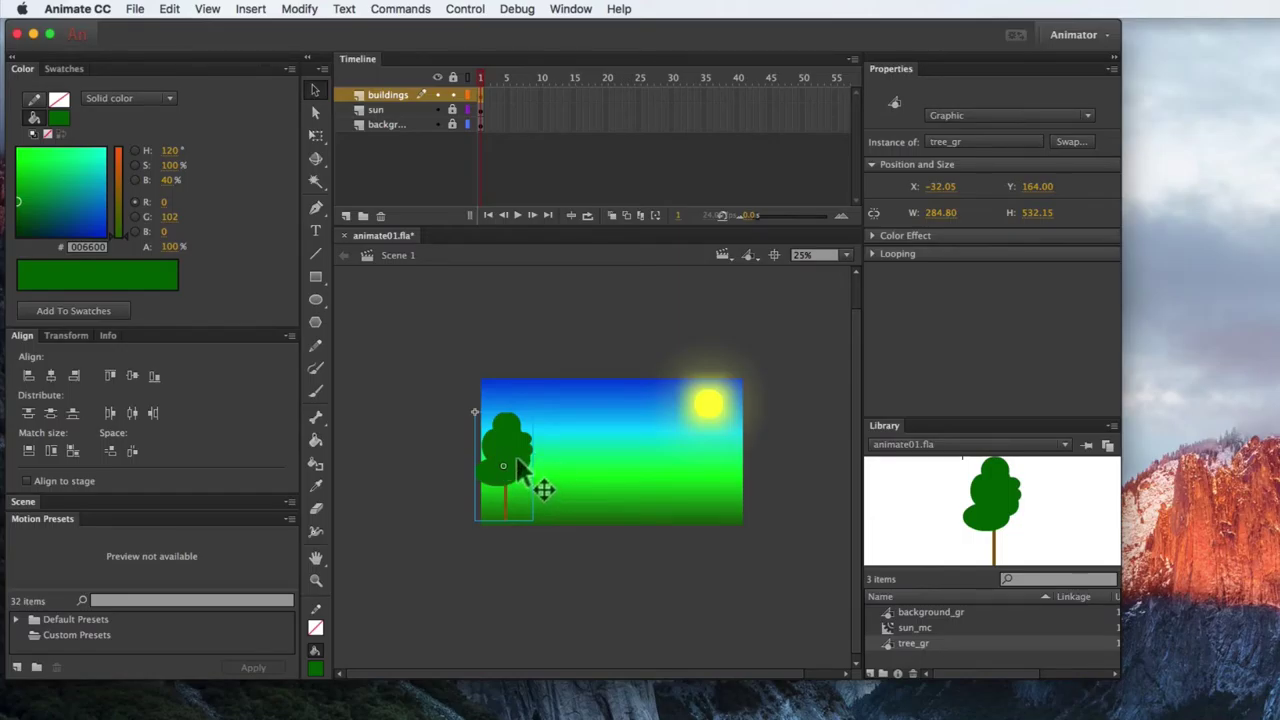
Step: Align the first tree to X 0 and drag four more tree_gr instances across the stage
{"action": "left_click_drag", "start_coordinate": [517, 458], "coordinate": [528, 461]}
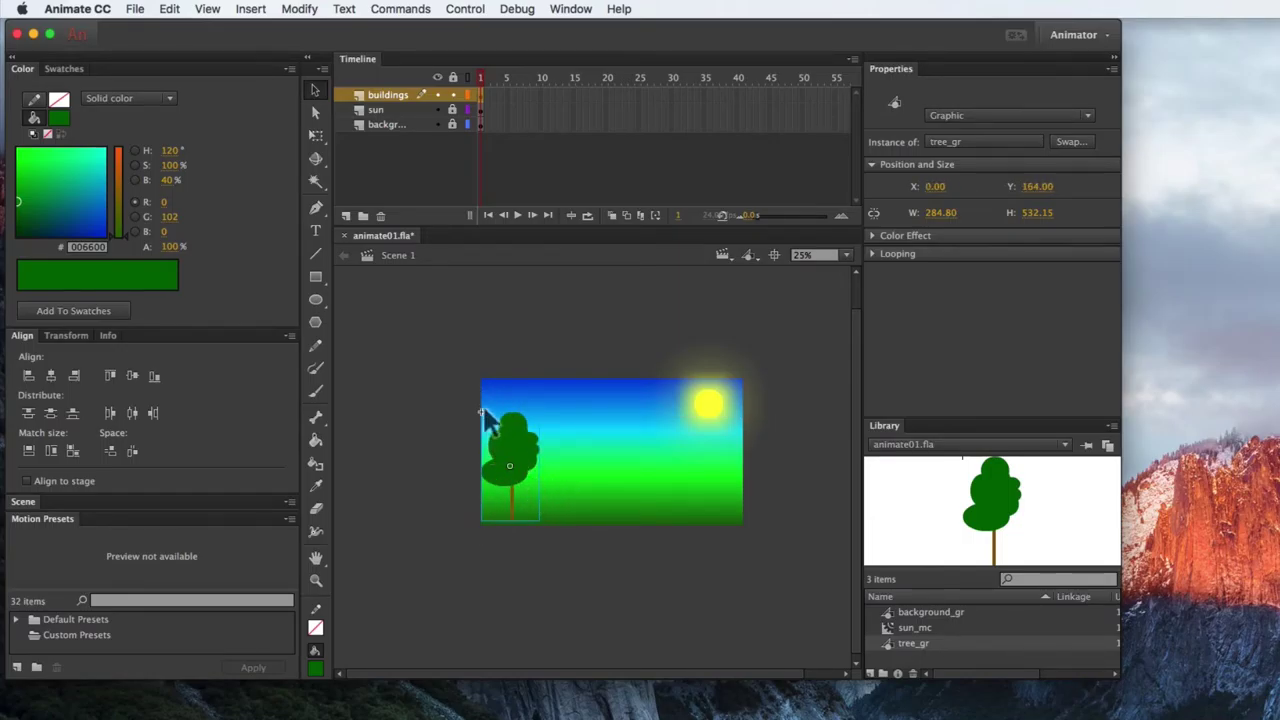
{"action": "left_click_drag", "start_coordinate": [915, 643], "coordinate": [636, 472]}
{"action": "left_click_drag", "start_coordinate": [912, 643], "coordinate": [694, 479]}
{"action": "left_click_drag", "start_coordinate": [917, 636], "coordinate": [589, 443]}
{"action": "left_click_drag", "start_coordinate": [910, 645], "coordinate": [527, 458]}
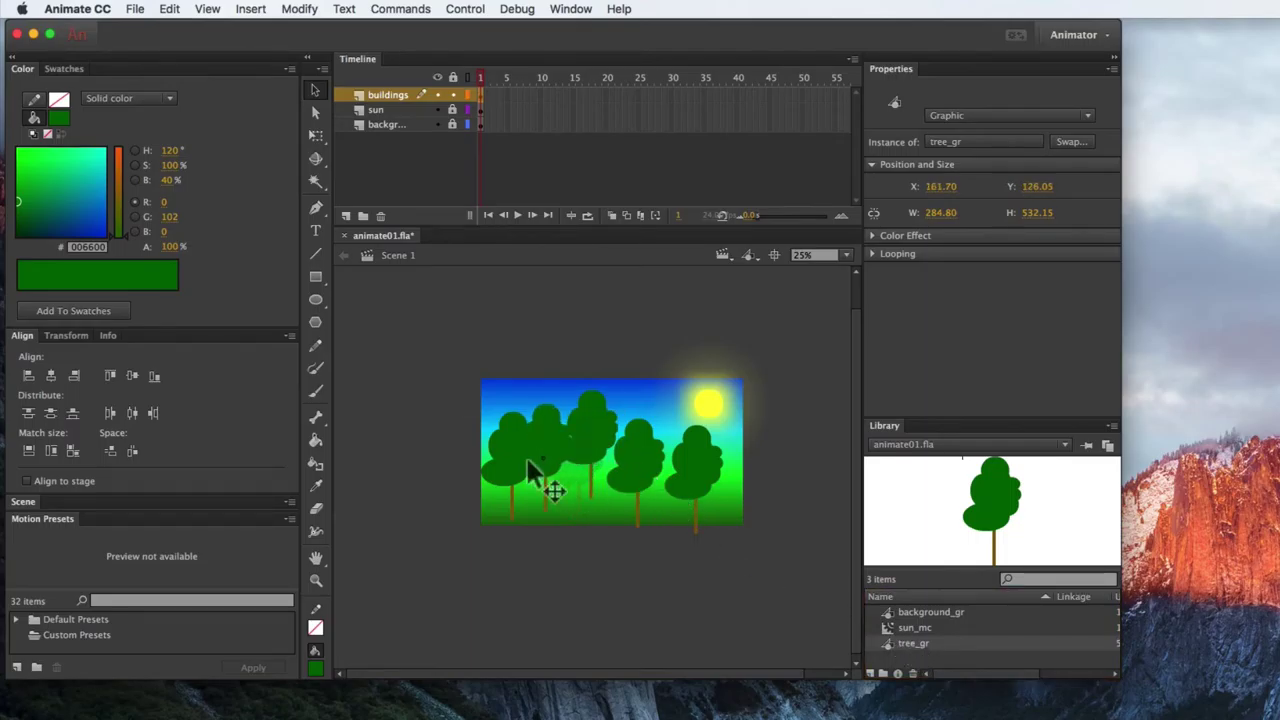
{"action": "left_click", "coordinate": [700, 482]}
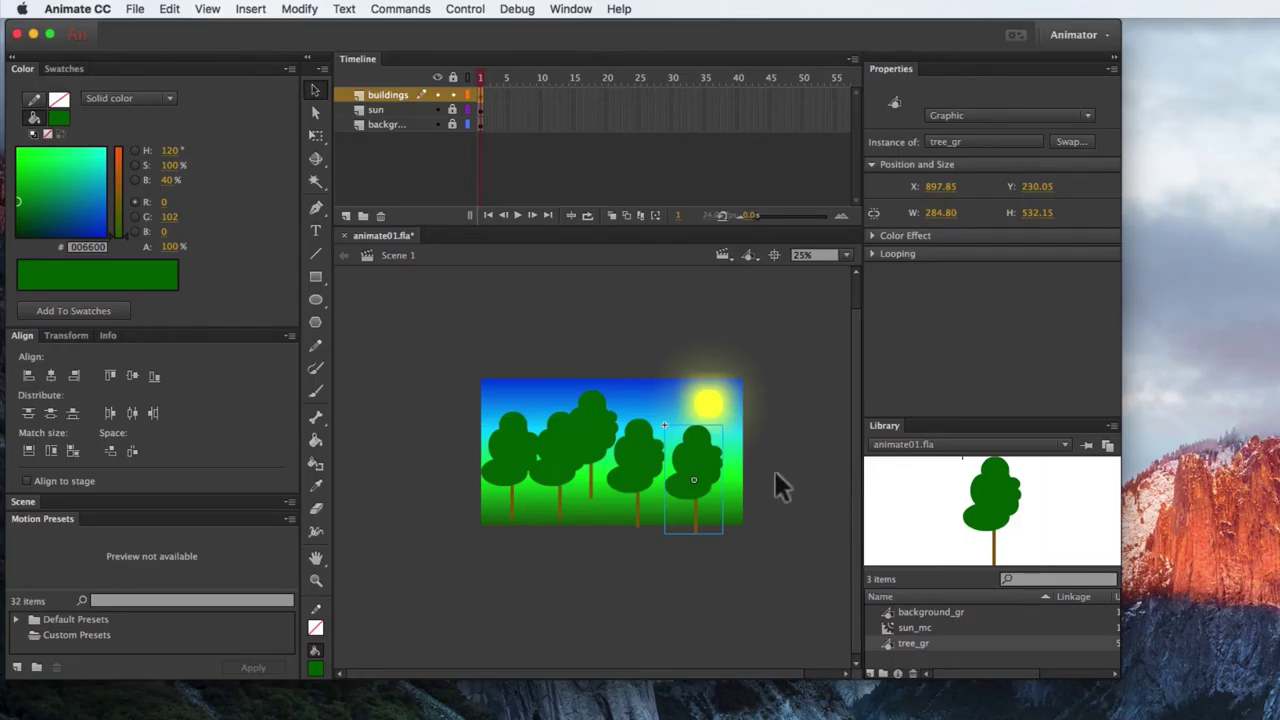
Step: Give the rightmost tree a 32% Tint in dark red #660000
{"action": "left_click", "coordinate": [872, 235]}
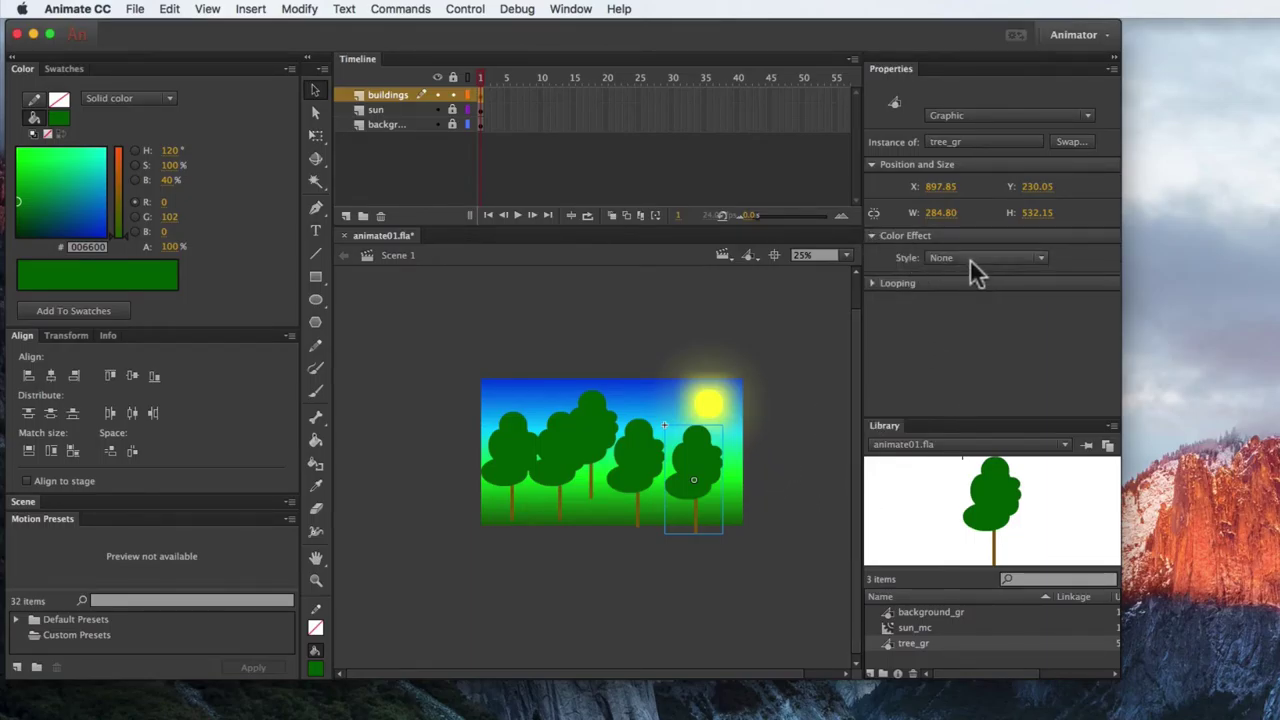
{"action": "left_click", "coordinate": [970, 259]}
{"action": "left_click", "coordinate": [972, 309]}
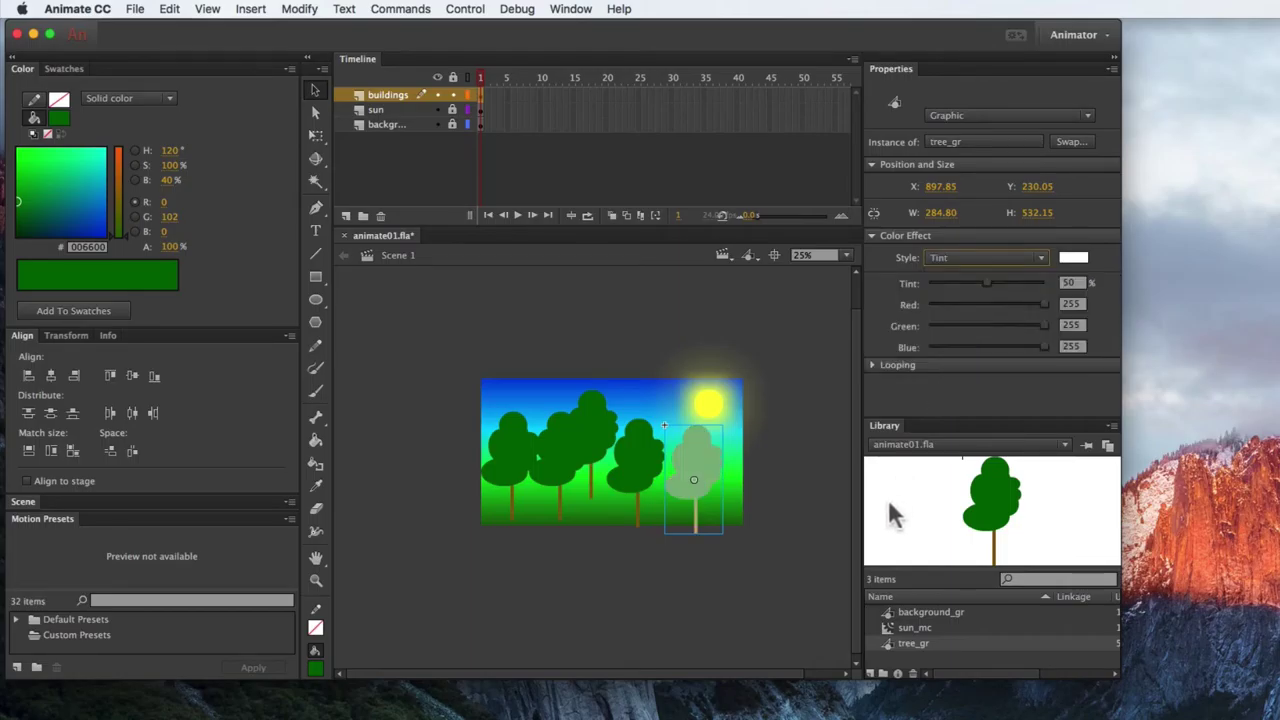
{"action": "left_click_drag", "start_coordinate": [984, 278], "coordinate": [964, 284]}
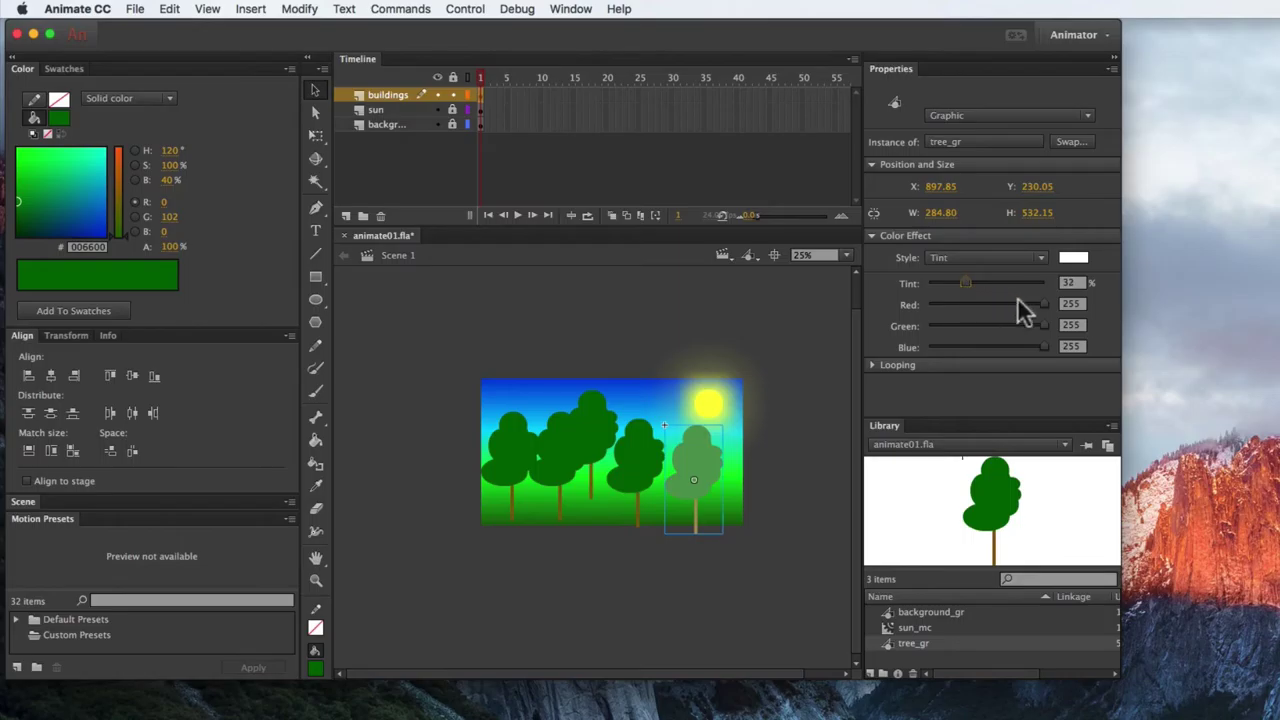
{"action": "left_click_drag", "start_coordinate": [1036, 305], "coordinate": [970, 326]}
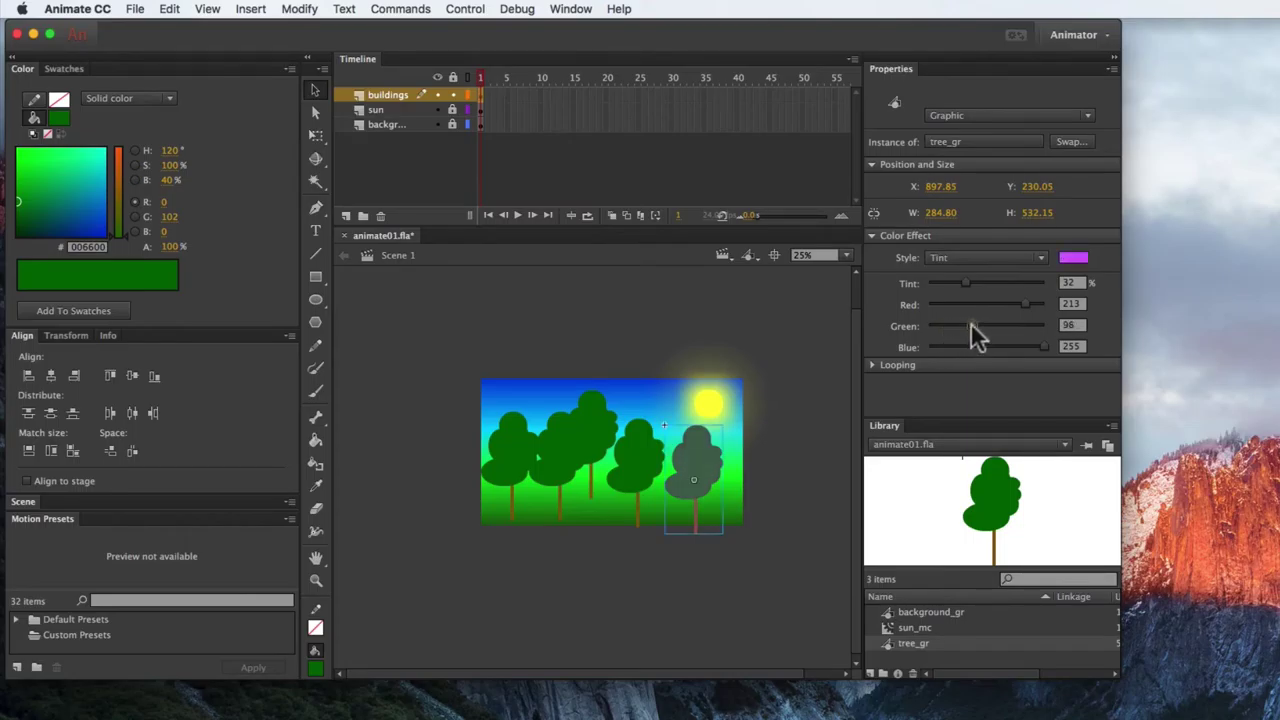
{"action": "left_click", "coordinate": [1073, 257]}
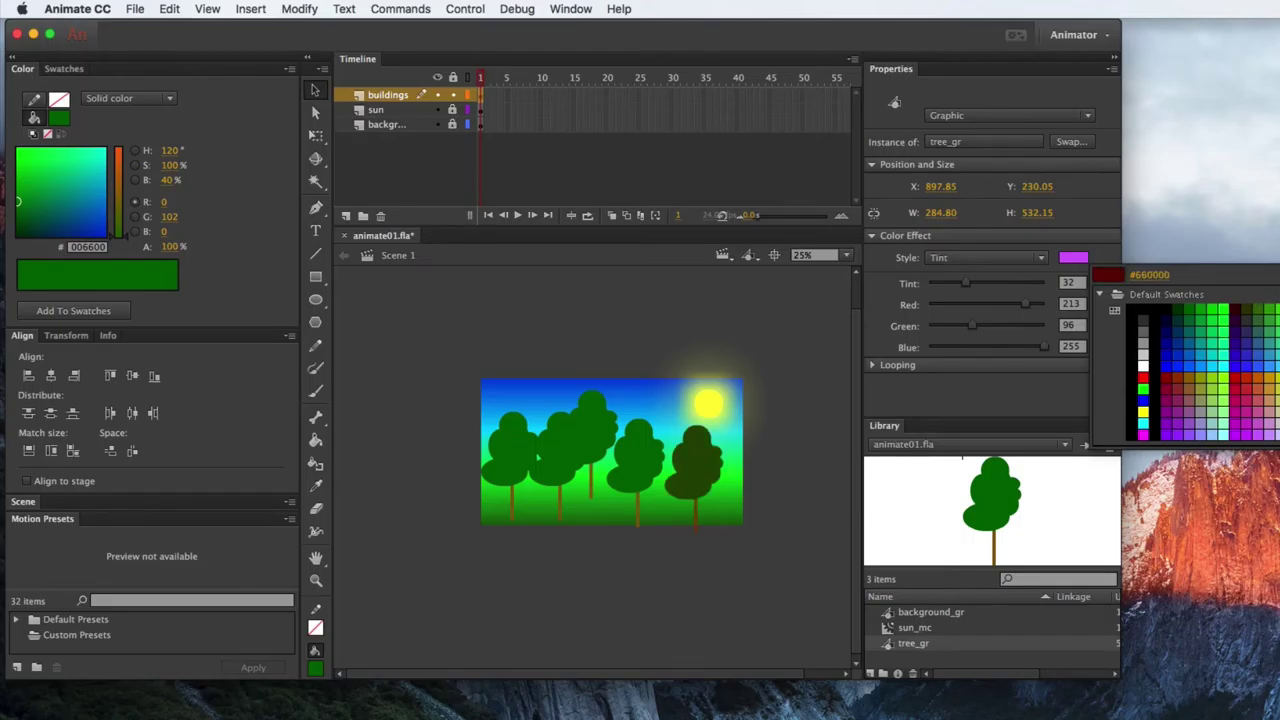
{"action": "left_click", "coordinate": [1255, 307]}
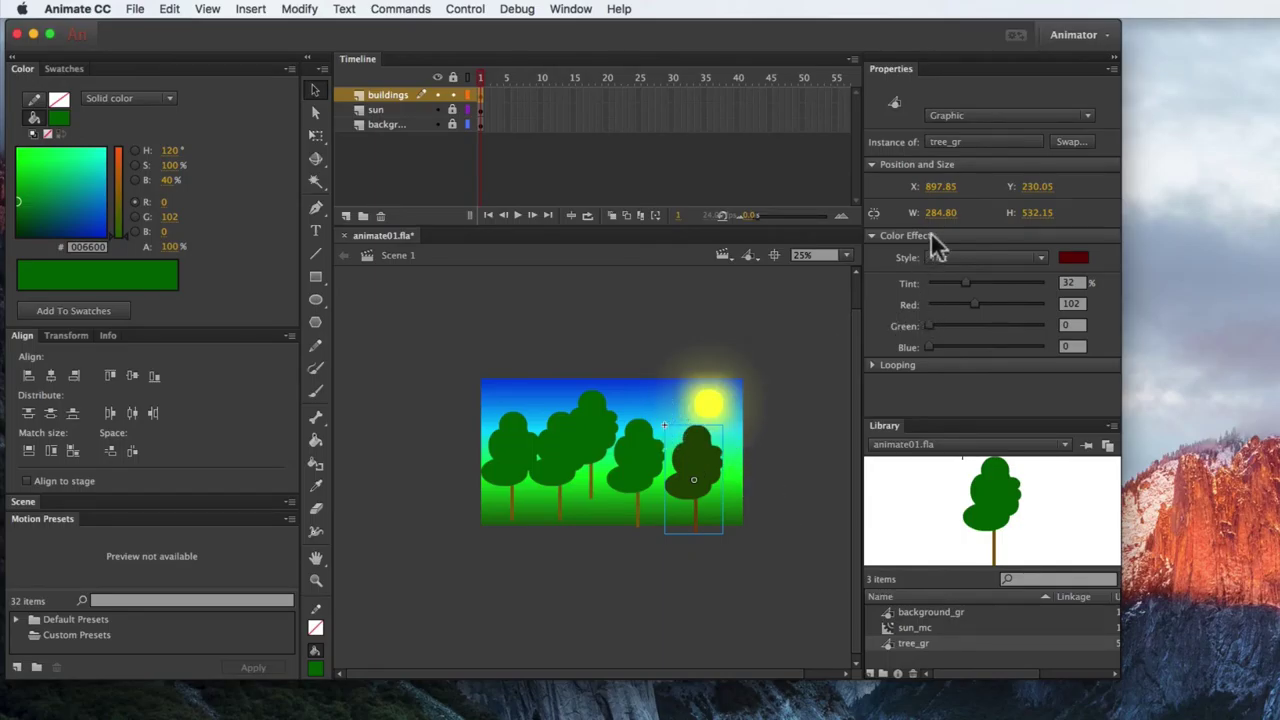
Step: Shrink the selected tree proportionally to 199 px wide and move it near the sun
{"action": "left_click", "coordinate": [874, 214]}
{"action": "left_click_drag", "start_coordinate": [955, 218], "coordinate": [1002, 235]}
{"action": "left_click_drag", "start_coordinate": [720, 486], "coordinate": [646, 429]}
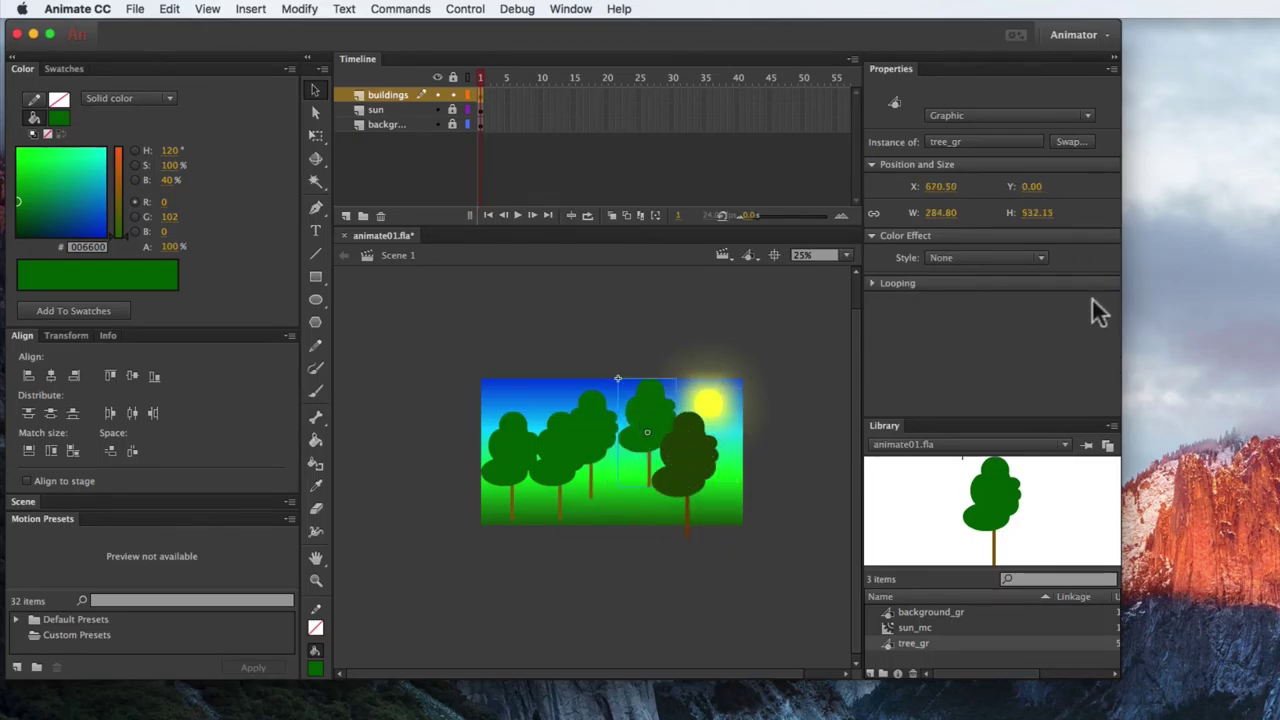
{"action": "left_click_drag", "start_coordinate": [942, 213], "coordinate": [880, 222]}
{"action": "left_click_drag", "start_coordinate": [660, 410], "coordinate": [651, 429]}
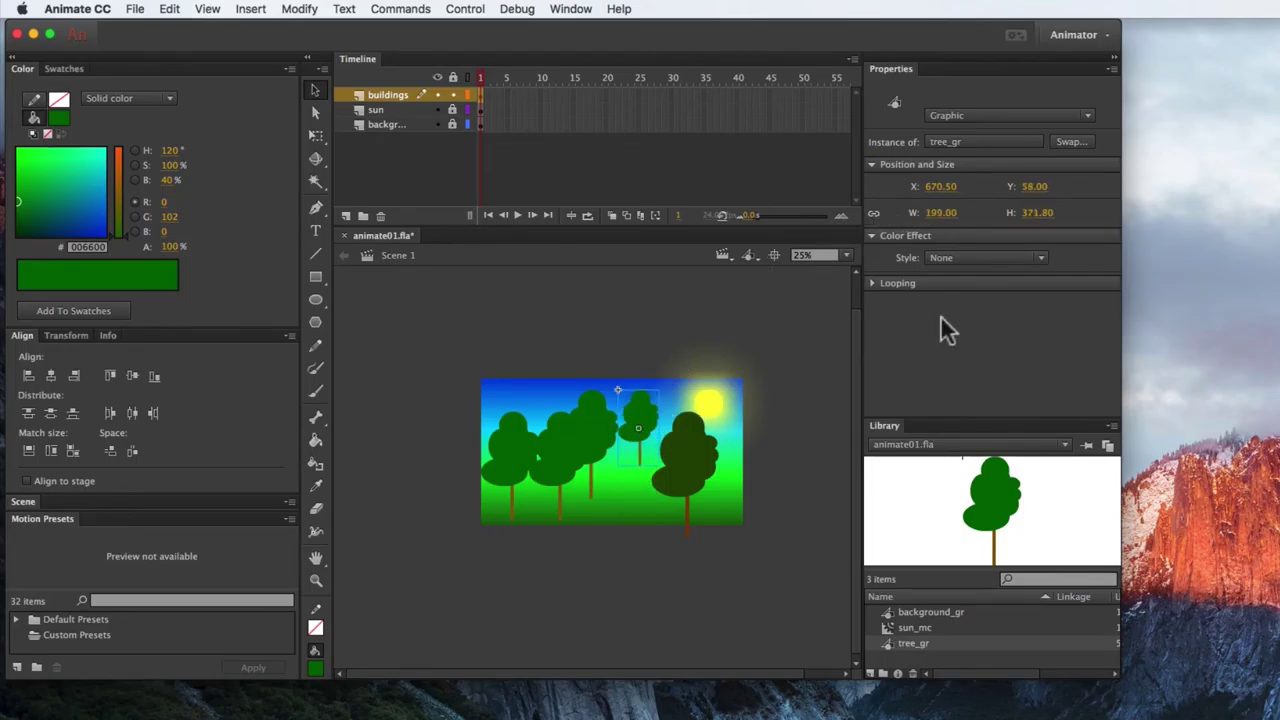
Step: Brighten the small tree by 15%, shift it toward the sun, and nudge the middle tree down-right
{"action": "left_click", "coordinate": [1002, 256]}
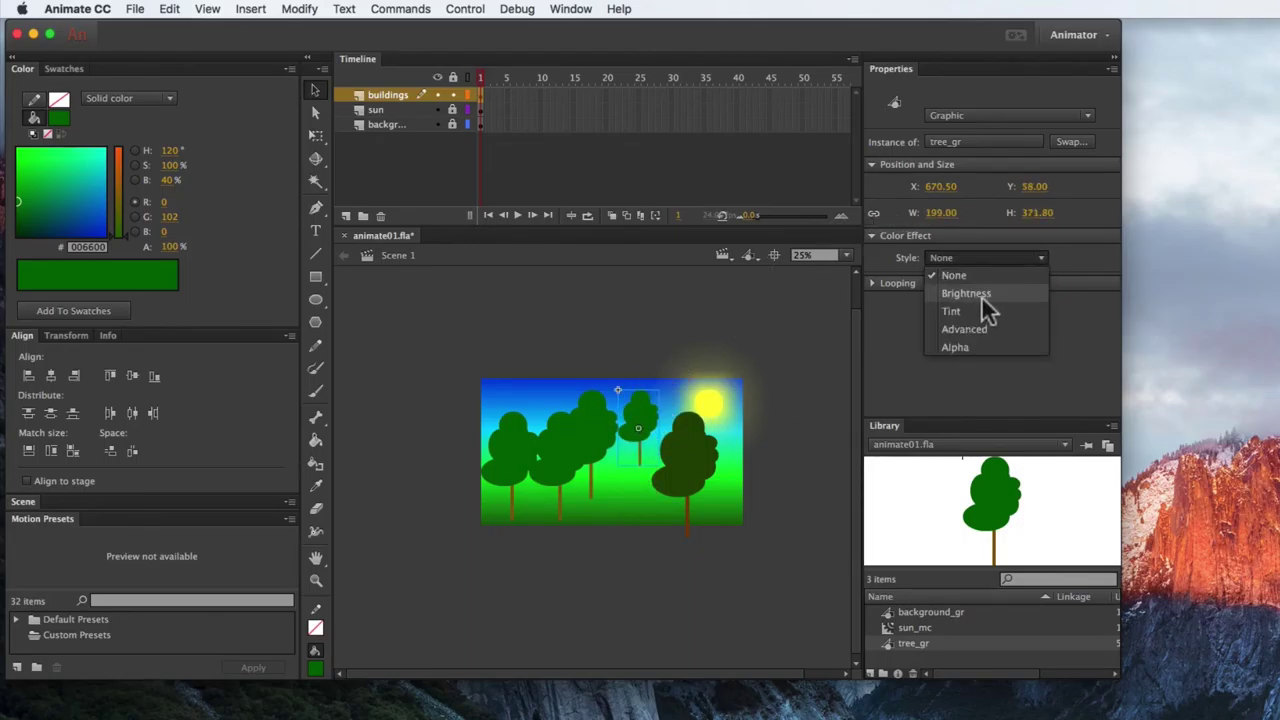
{"action": "left_click", "coordinate": [985, 292]}
{"action": "left_click_drag", "start_coordinate": [988, 282], "coordinate": [1000, 284]}
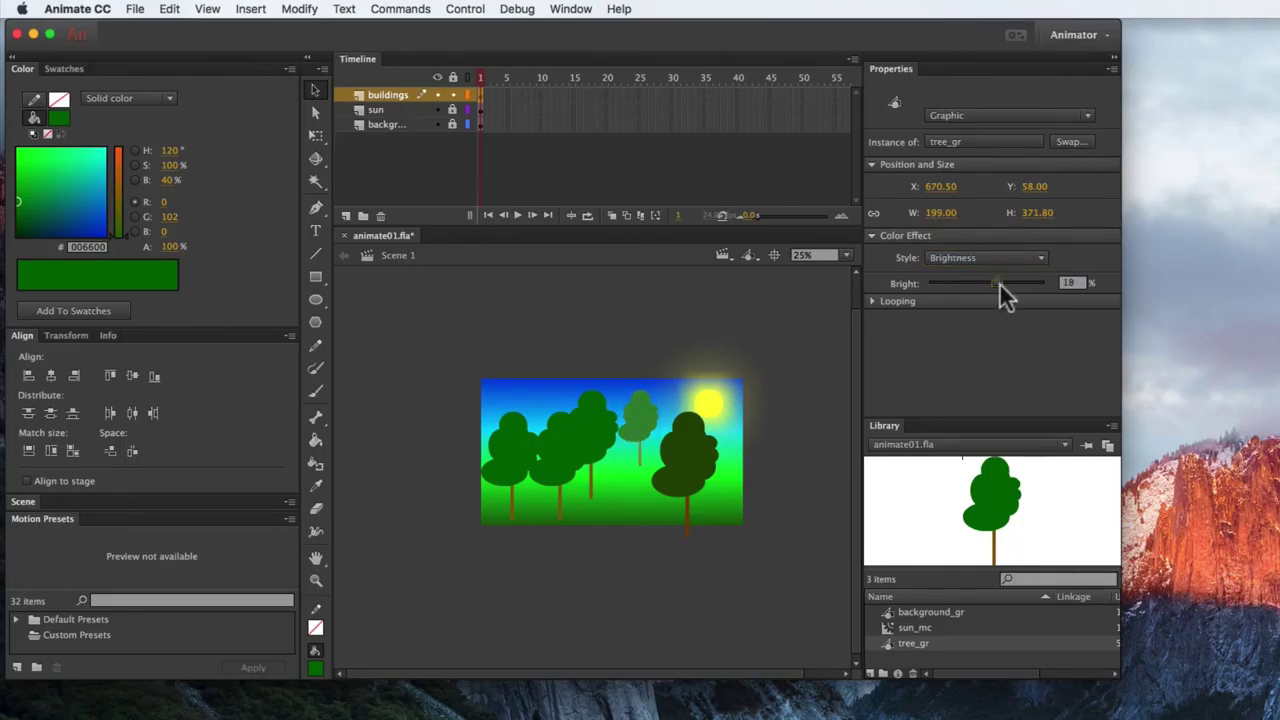
{"action": "left_click_drag", "start_coordinate": [646, 427], "coordinate": [665, 428]}
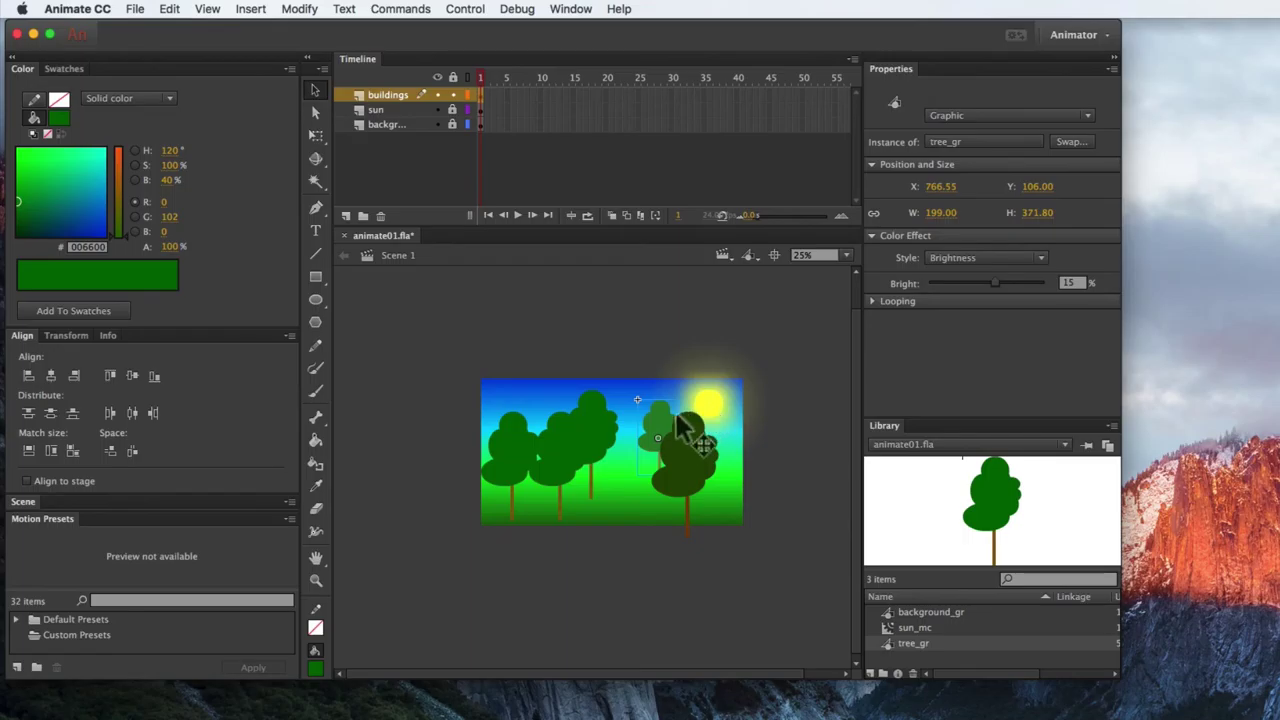
{"action": "left_click", "coordinate": [594, 443]}
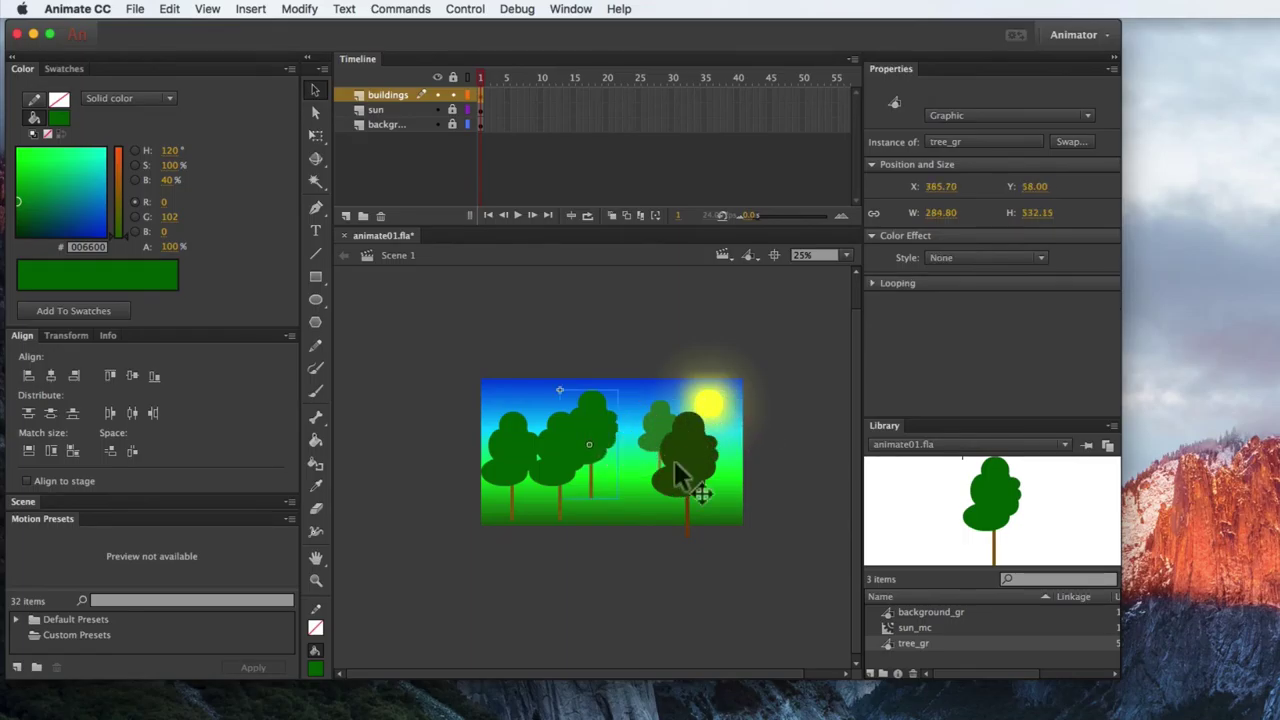
{"action": "left_click_drag", "start_coordinate": [607, 437], "coordinate": [621, 449]}
Step: Flip the middle tree horizontally, shrink it to width 265, and move it right beside the dark tree
{"action": "right_click", "coordinate": [620, 449]}
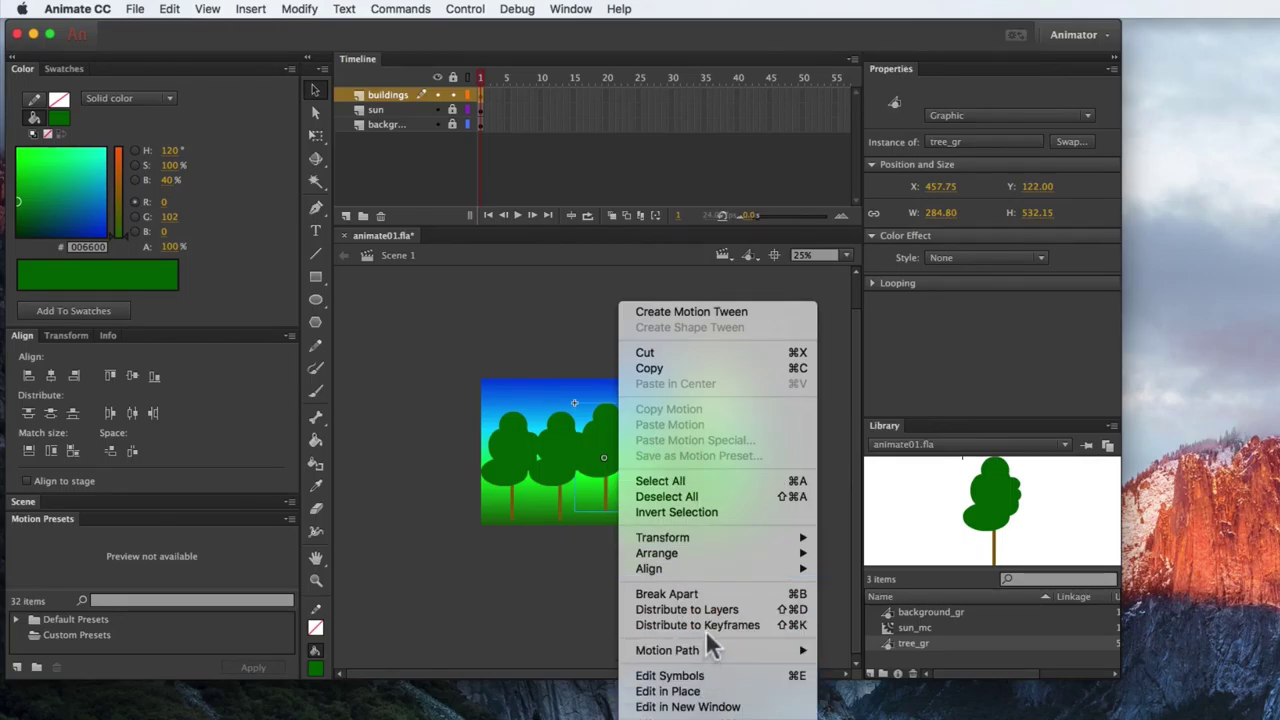
{"action": "mouse_move", "coordinate": [678, 554]}
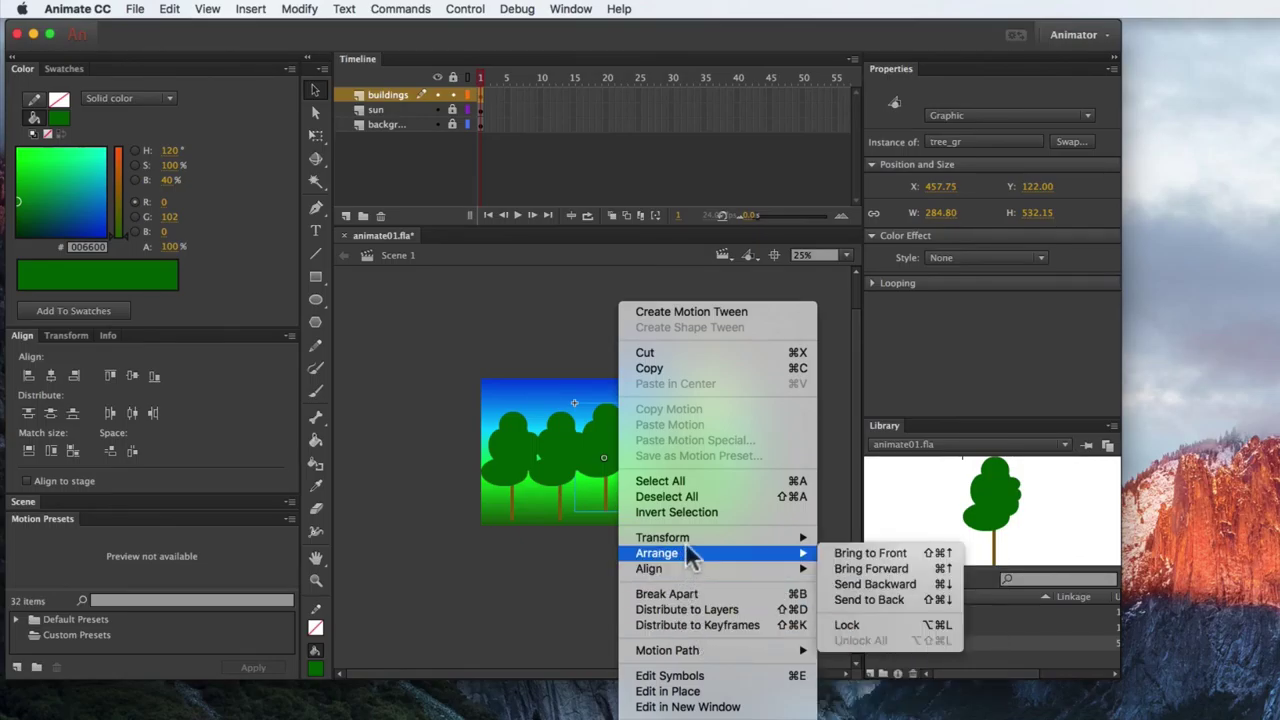
{"action": "mouse_move", "coordinate": [804, 538]}
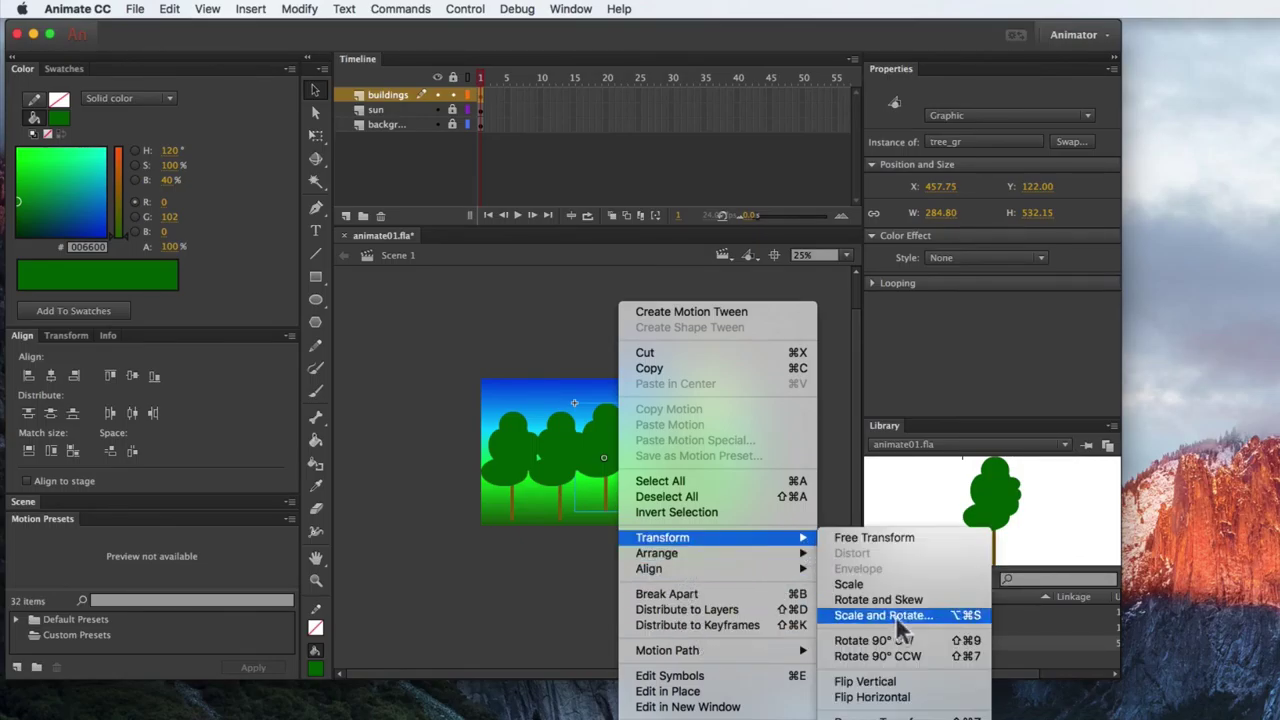
{"action": "left_click", "coordinate": [870, 697]}
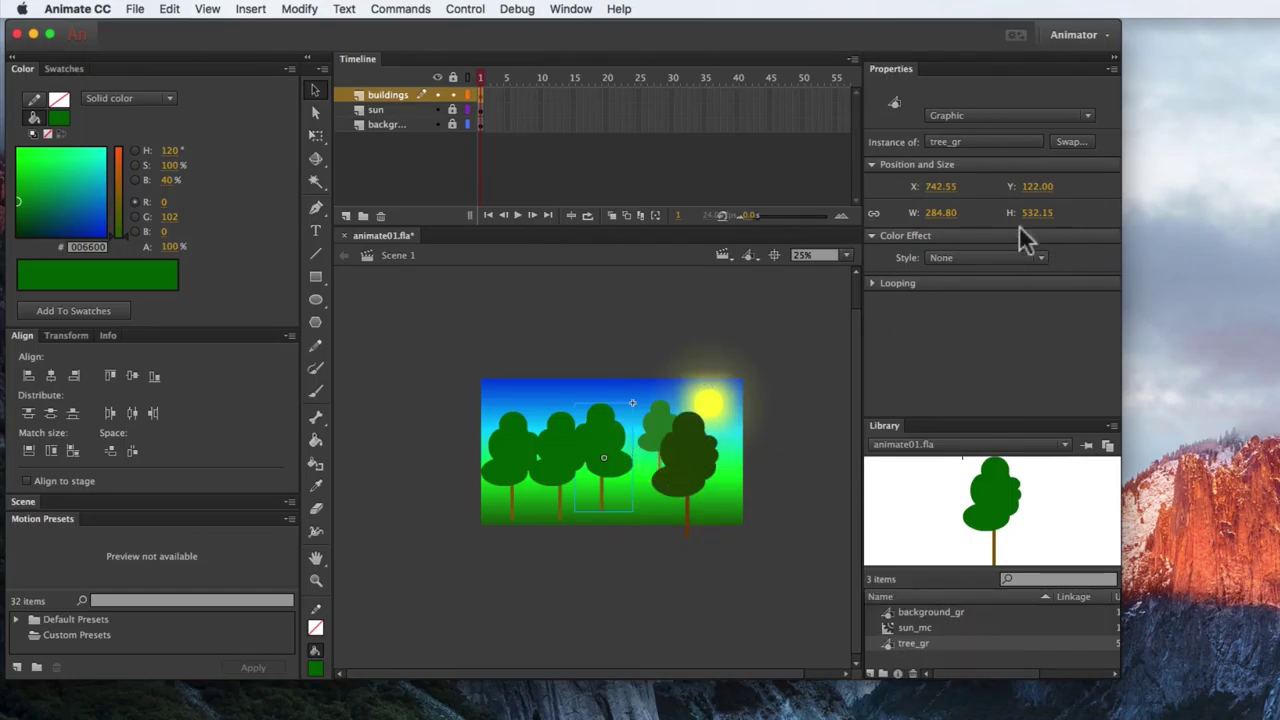
{"action": "mouse_move", "coordinate": [945, 222]}
{"action": "left_mouse_down"}
{"action": "mouse_move", "coordinate": [965, 215]}
{"action": "mouse_move", "coordinate": [900, 218]}
{"action": "mouse_move", "coordinate": [935, 218]}
{"action": "left_mouse_up"}
{"action": "left_click_drag", "start_coordinate": [606, 458], "coordinate": [670, 488]}
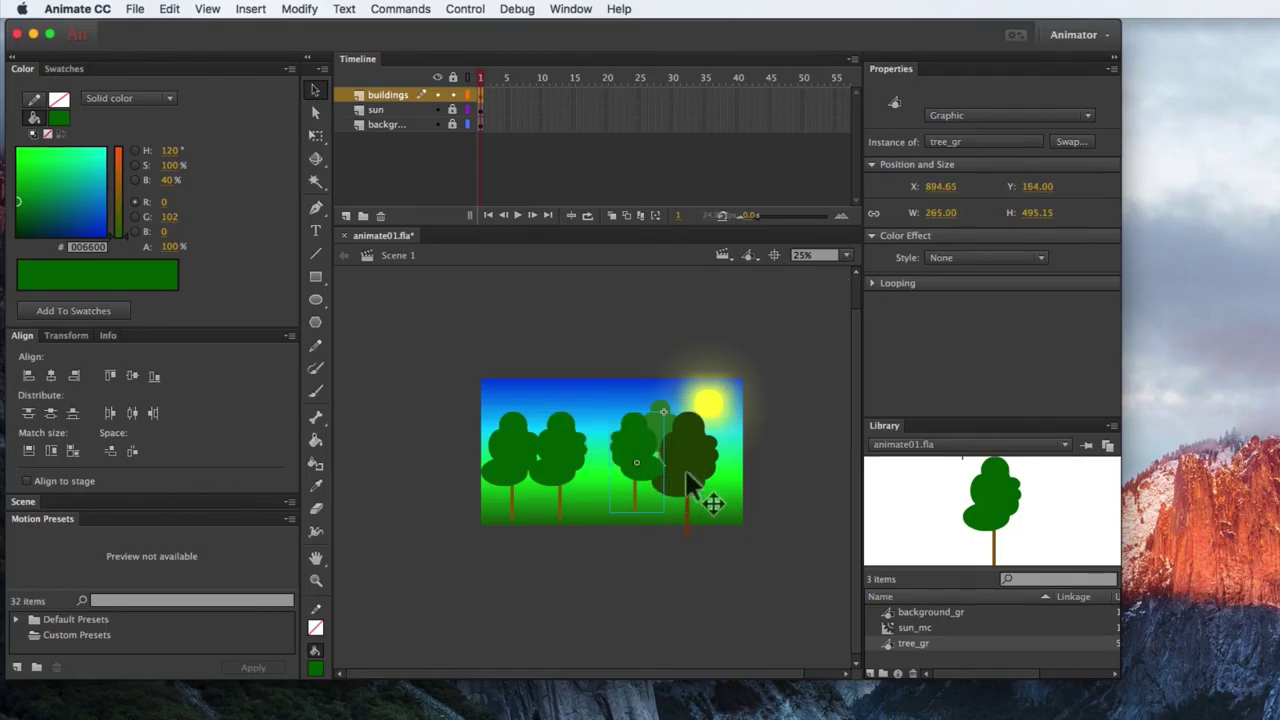
Step: Send the moved middle tree to the back, behind all the other trees
{"action": "right_click", "coordinate": [641, 445]}
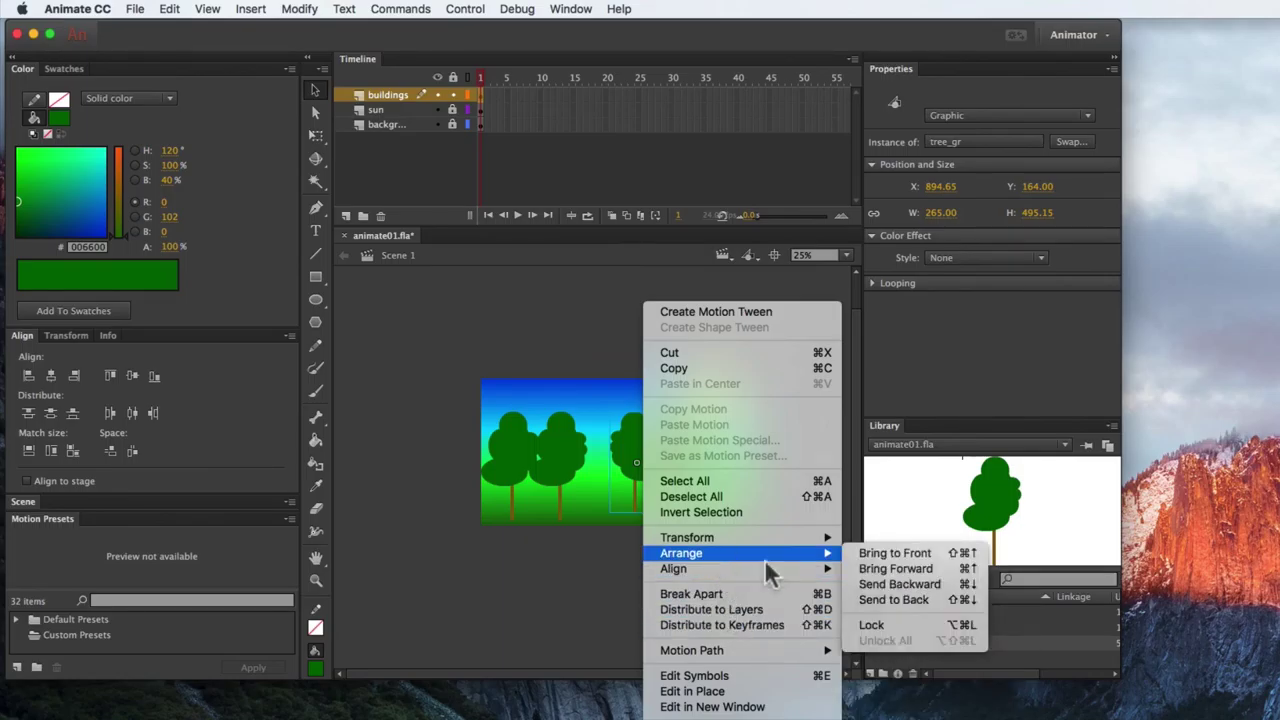
{"action": "mouse_move", "coordinate": [820, 553]}
{"action": "left_click", "coordinate": [920, 598]}
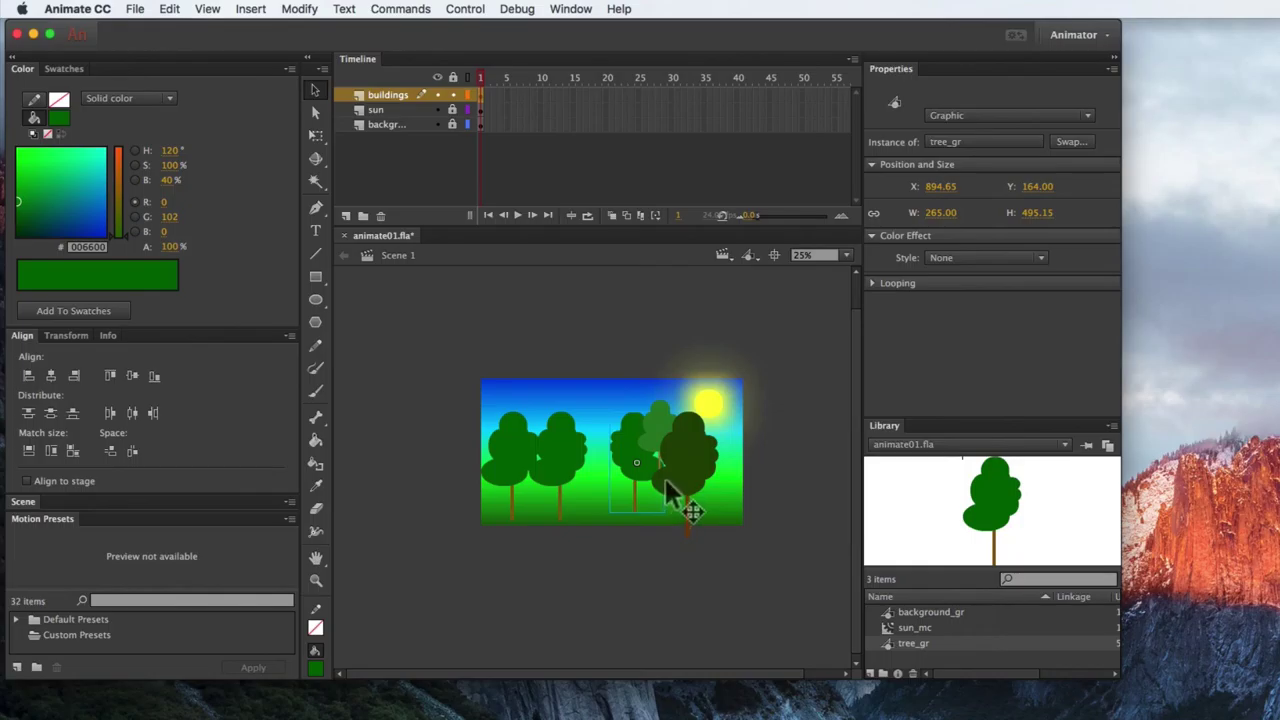
Step: Bring up the context menu options for the distant brightened tree
{"action": "right_click", "coordinate": [653, 432]}
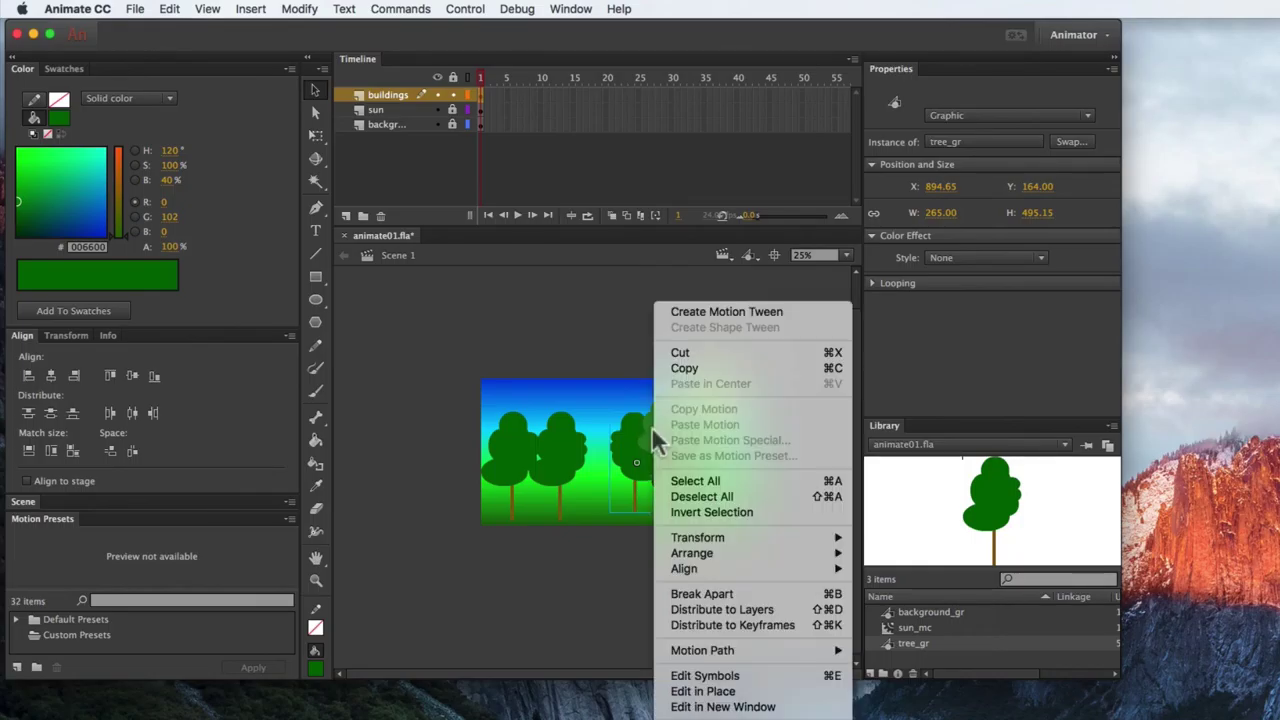
{"action": "mouse_move", "coordinate": [700, 568]}
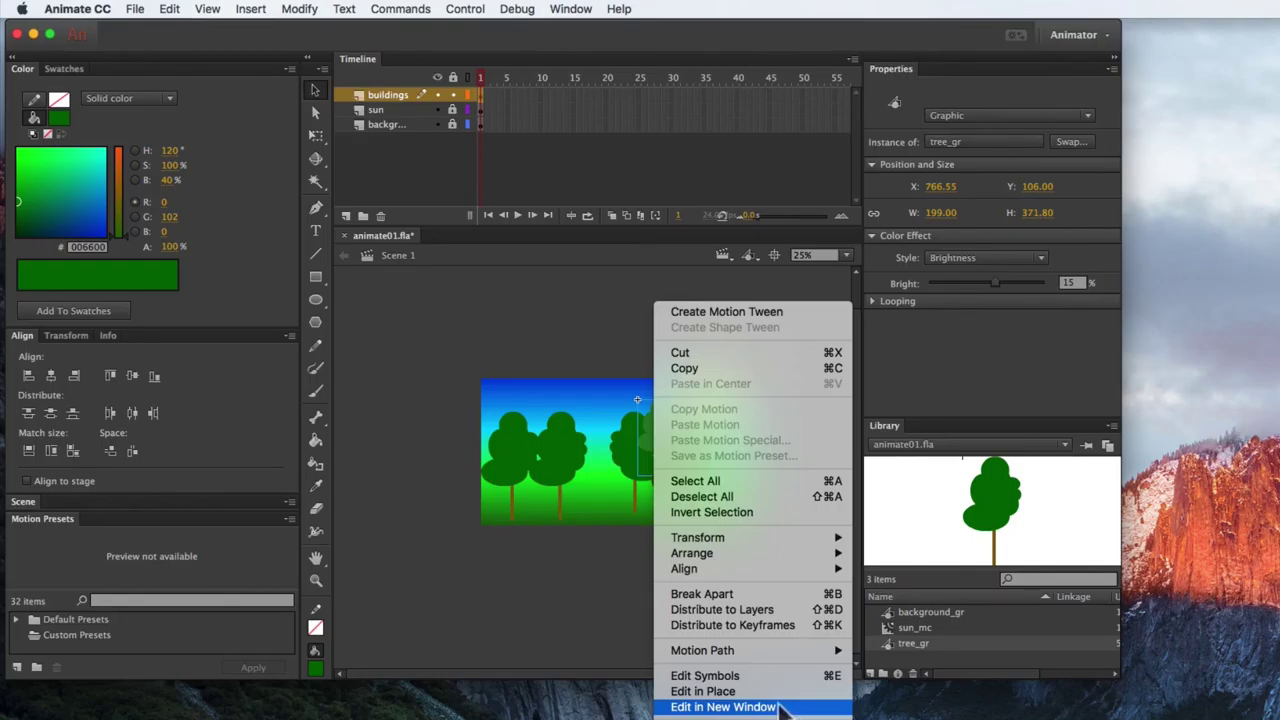
{"action": "mouse_move", "coordinate": [732, 552]}
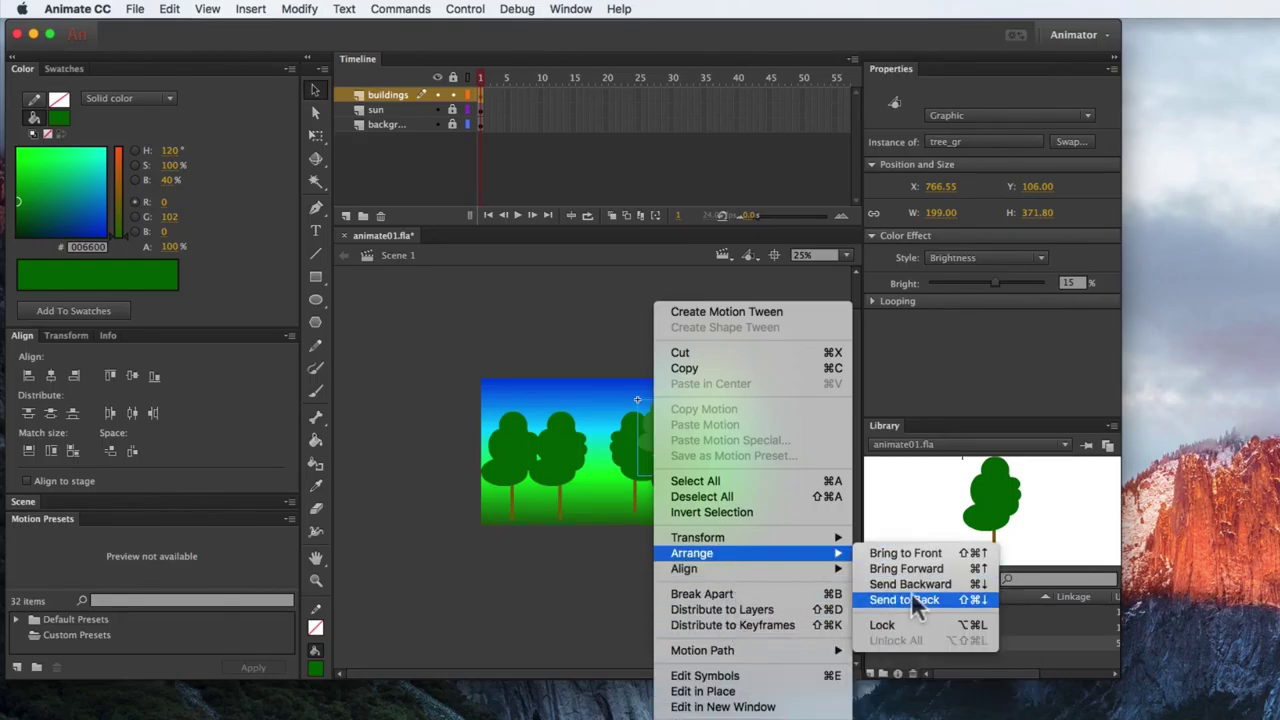